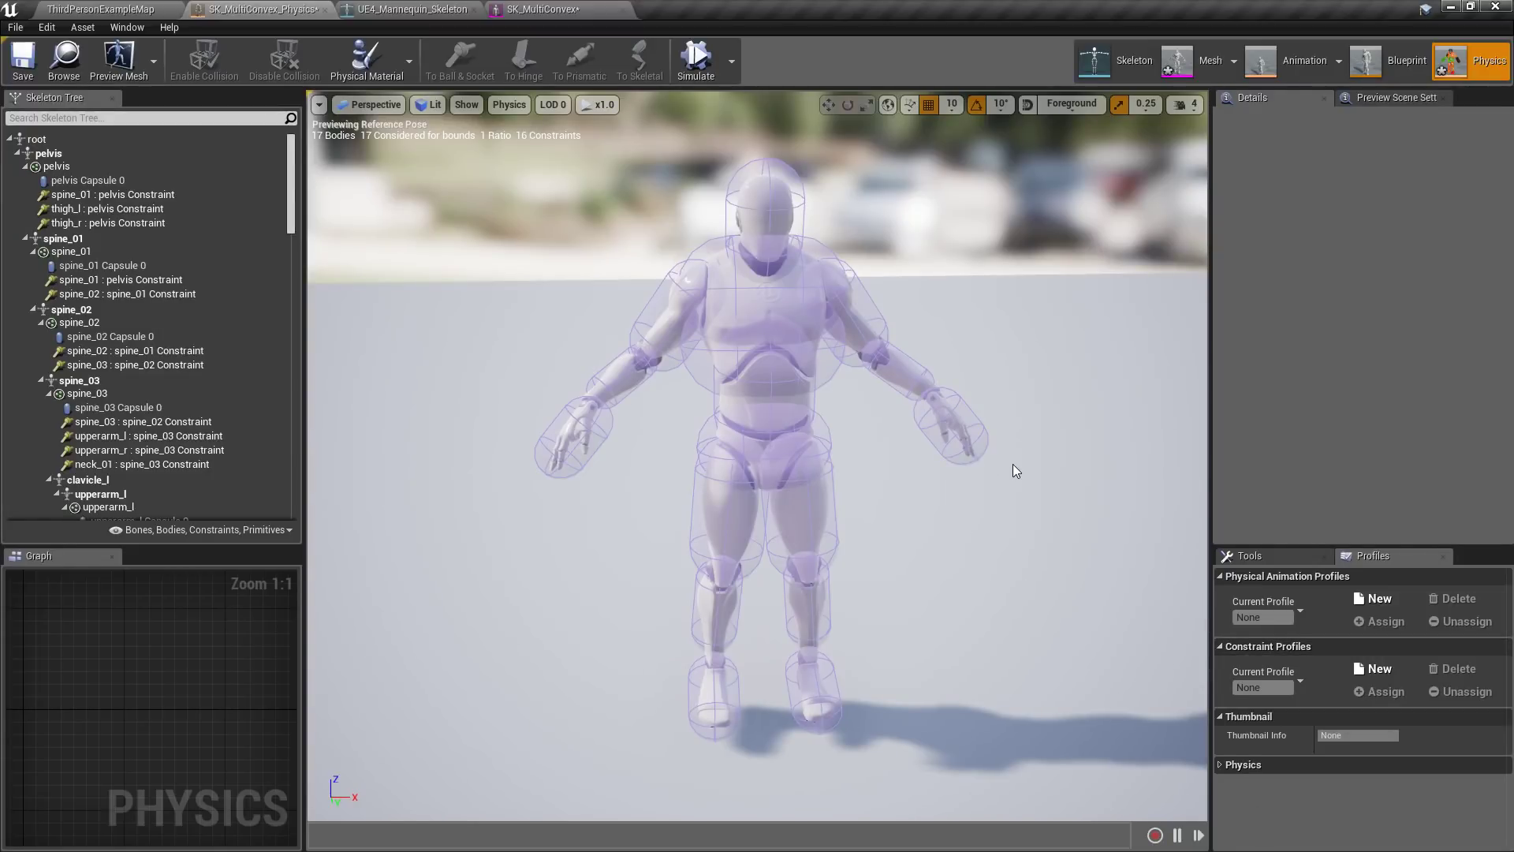
- View the mannequin's physics constraints, and return to the physics bodies display
right_drag(1013, 465, 1043, 443)
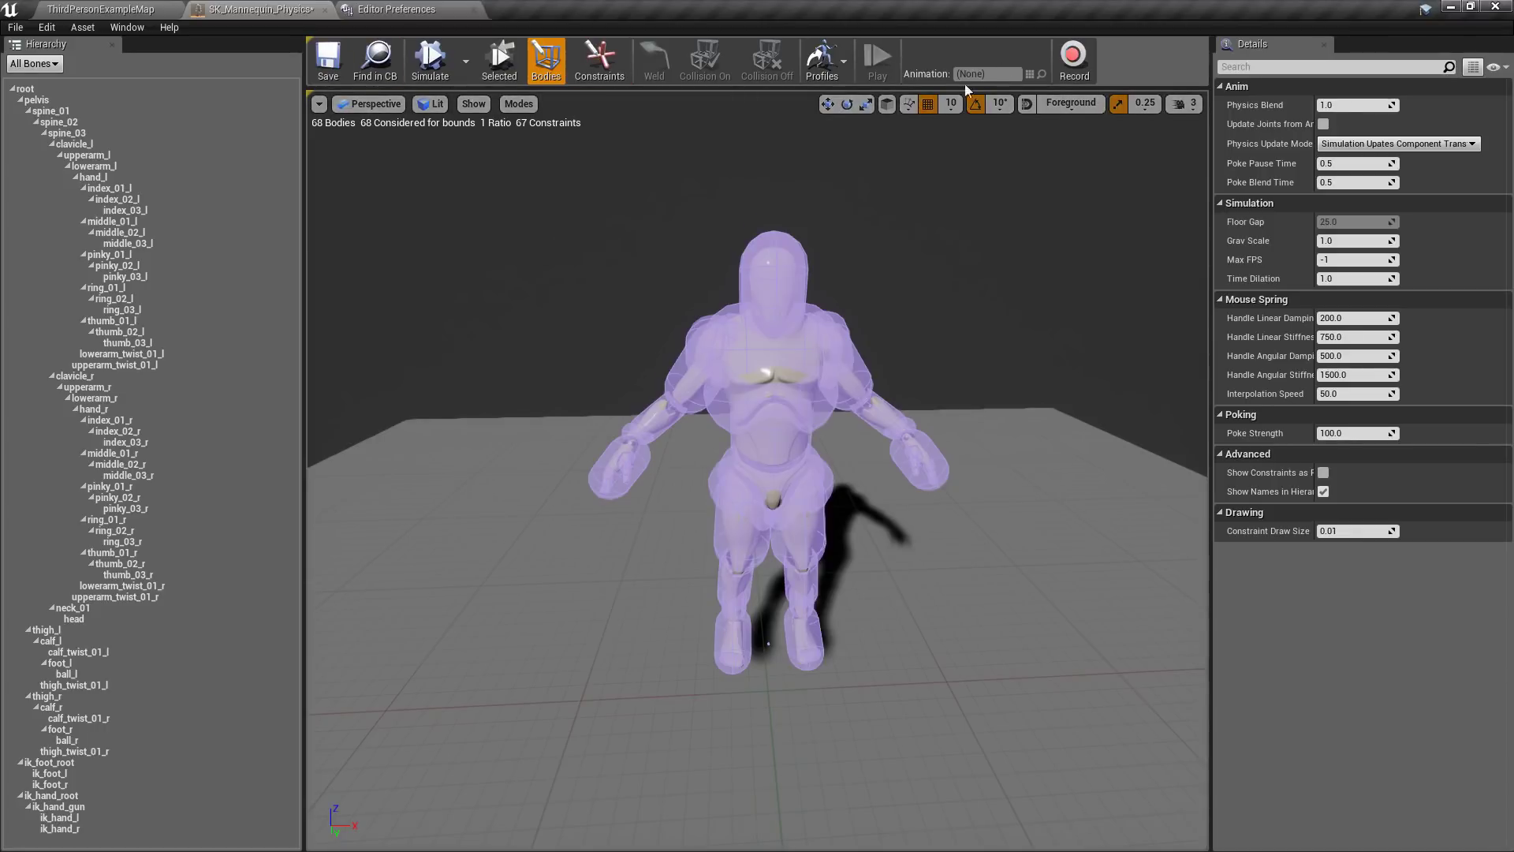
click(608, 63)
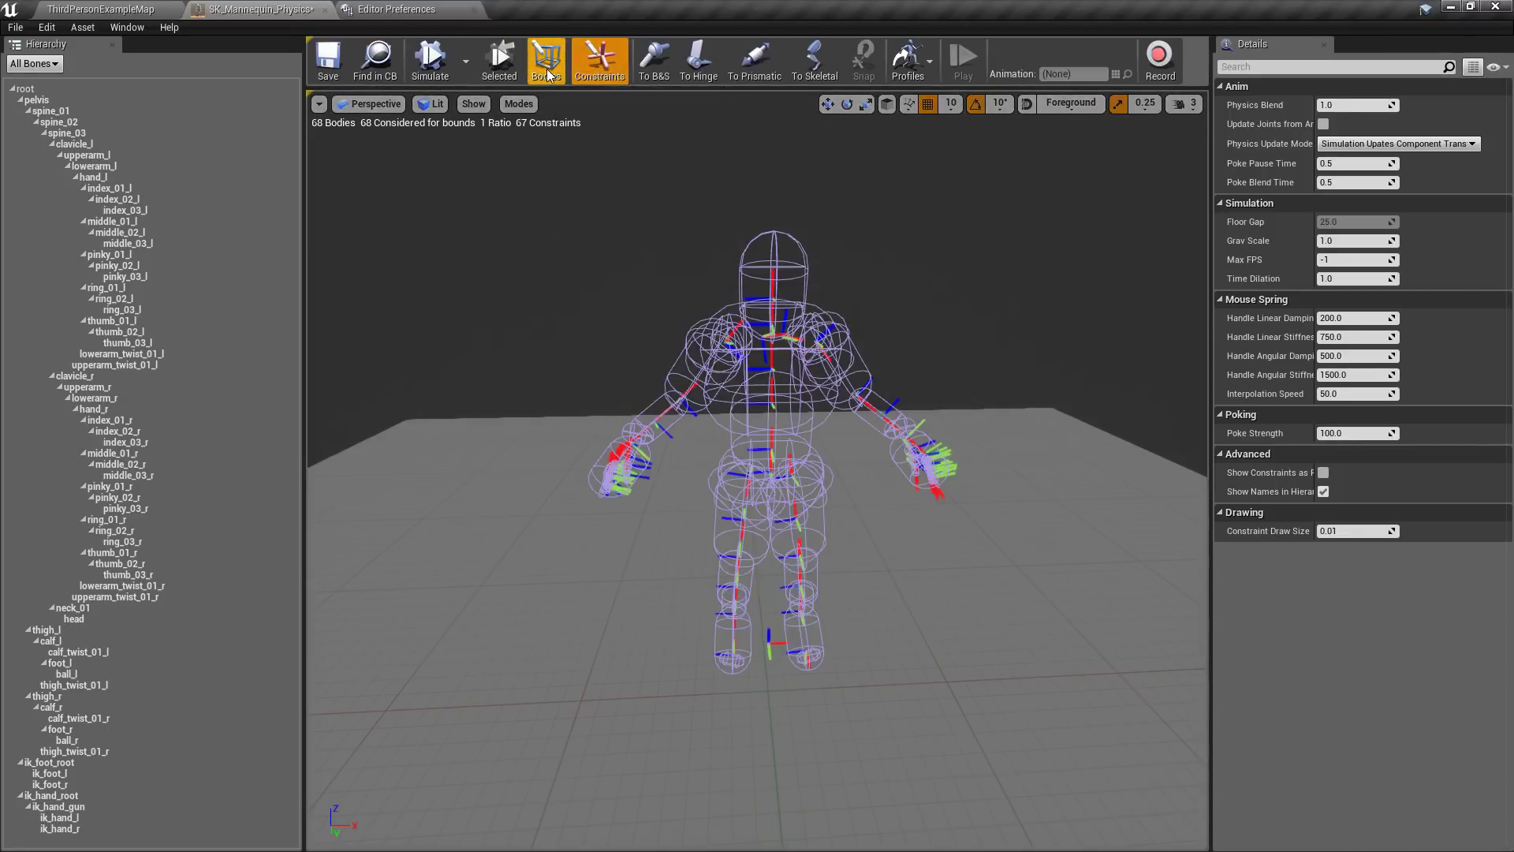
click(591, 67)
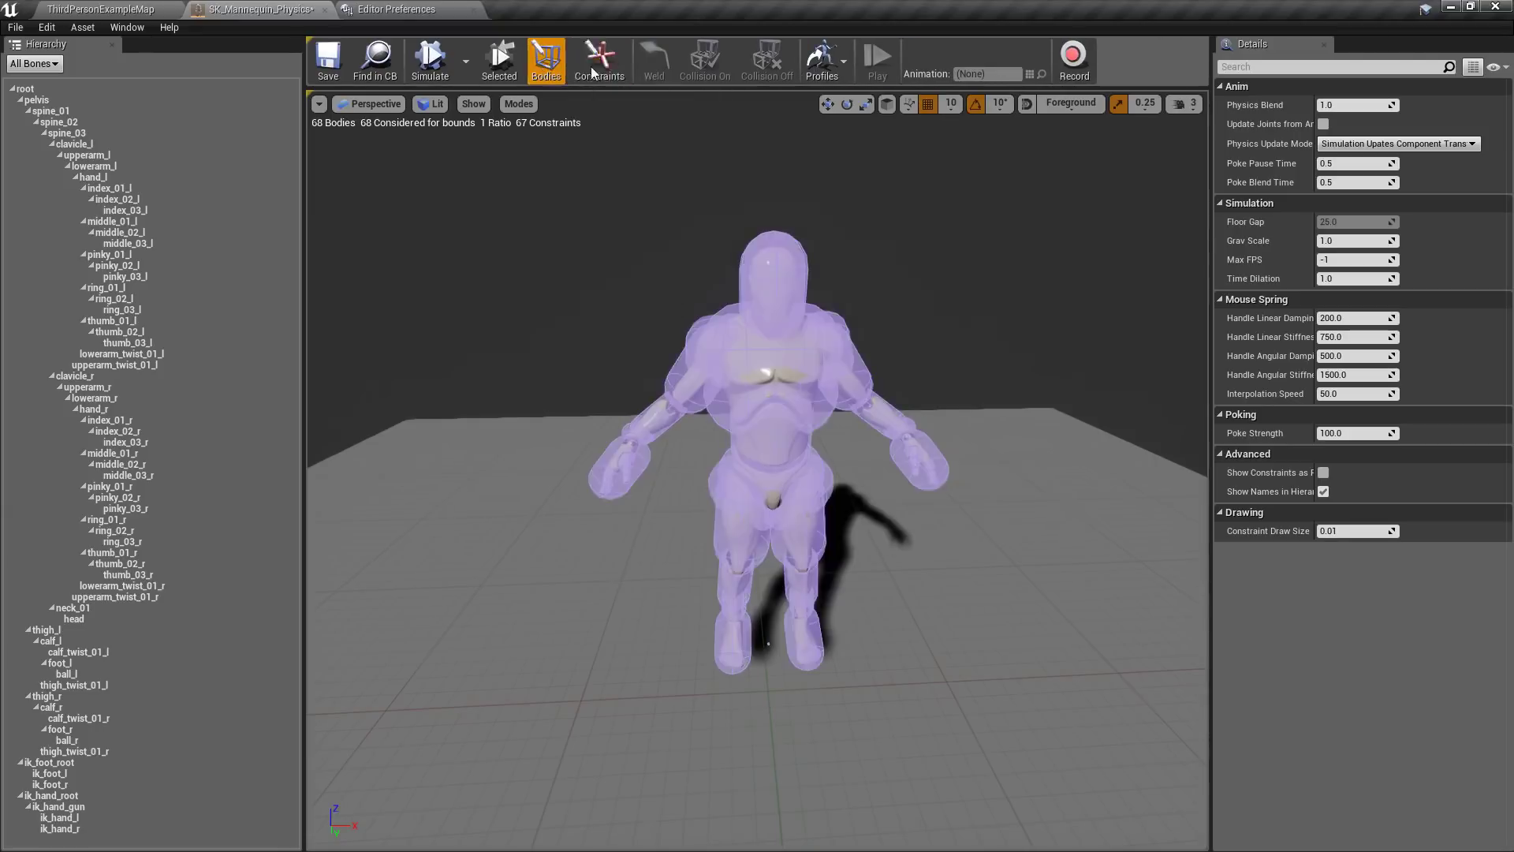
- Examine the physics bodies of the upper arm, root and finger bones, including upperarm_l, thumb_03_l and index_03_l, in the hierarchy
click(102, 179)
click(83, 153)
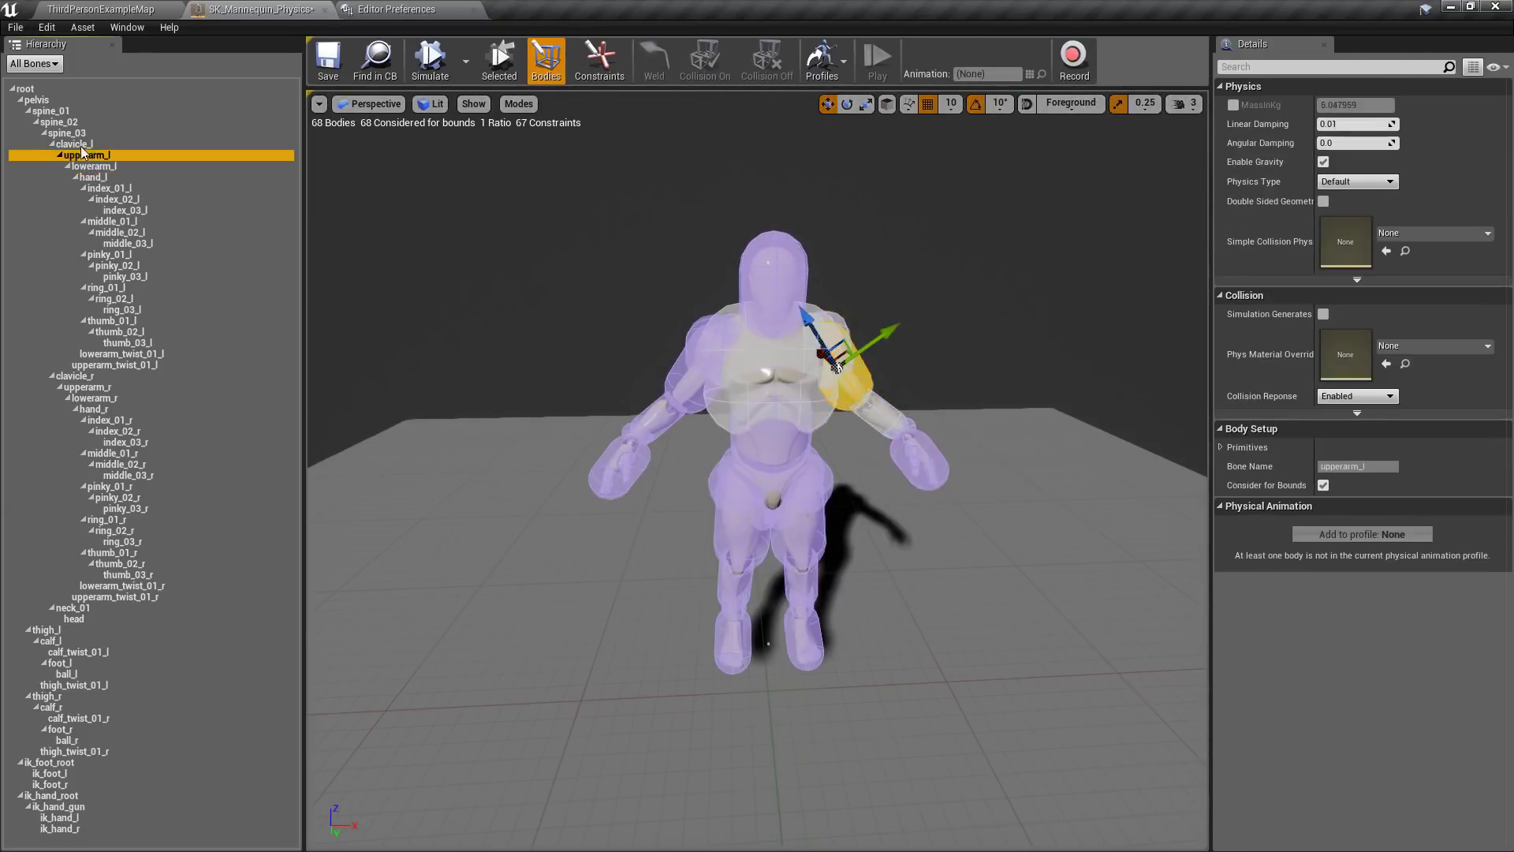
click(36, 89)
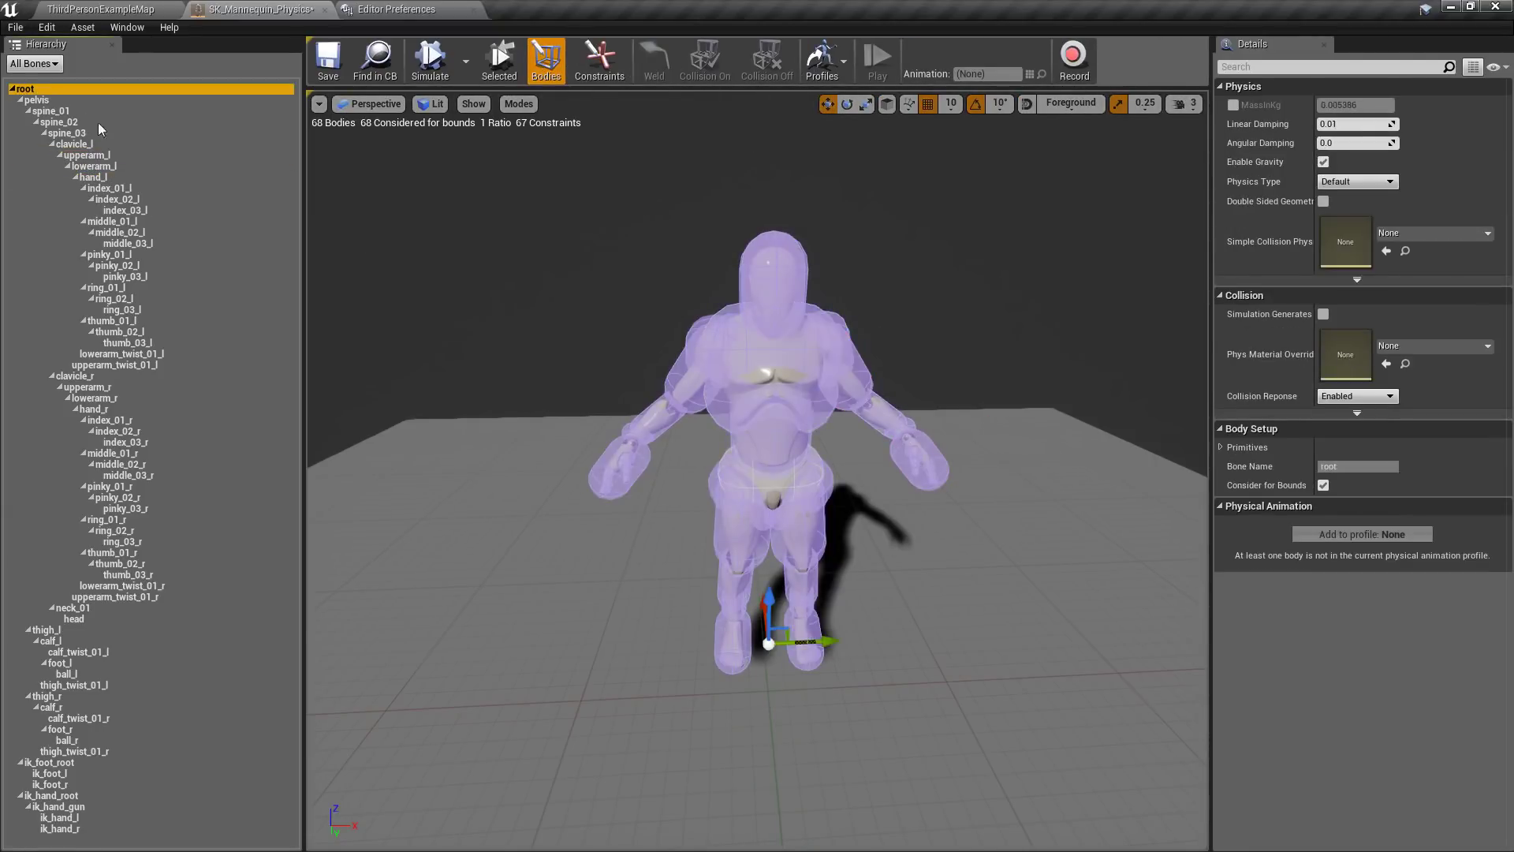
click(119, 487)
click(121, 454)
click(131, 410)
click(230, 344)
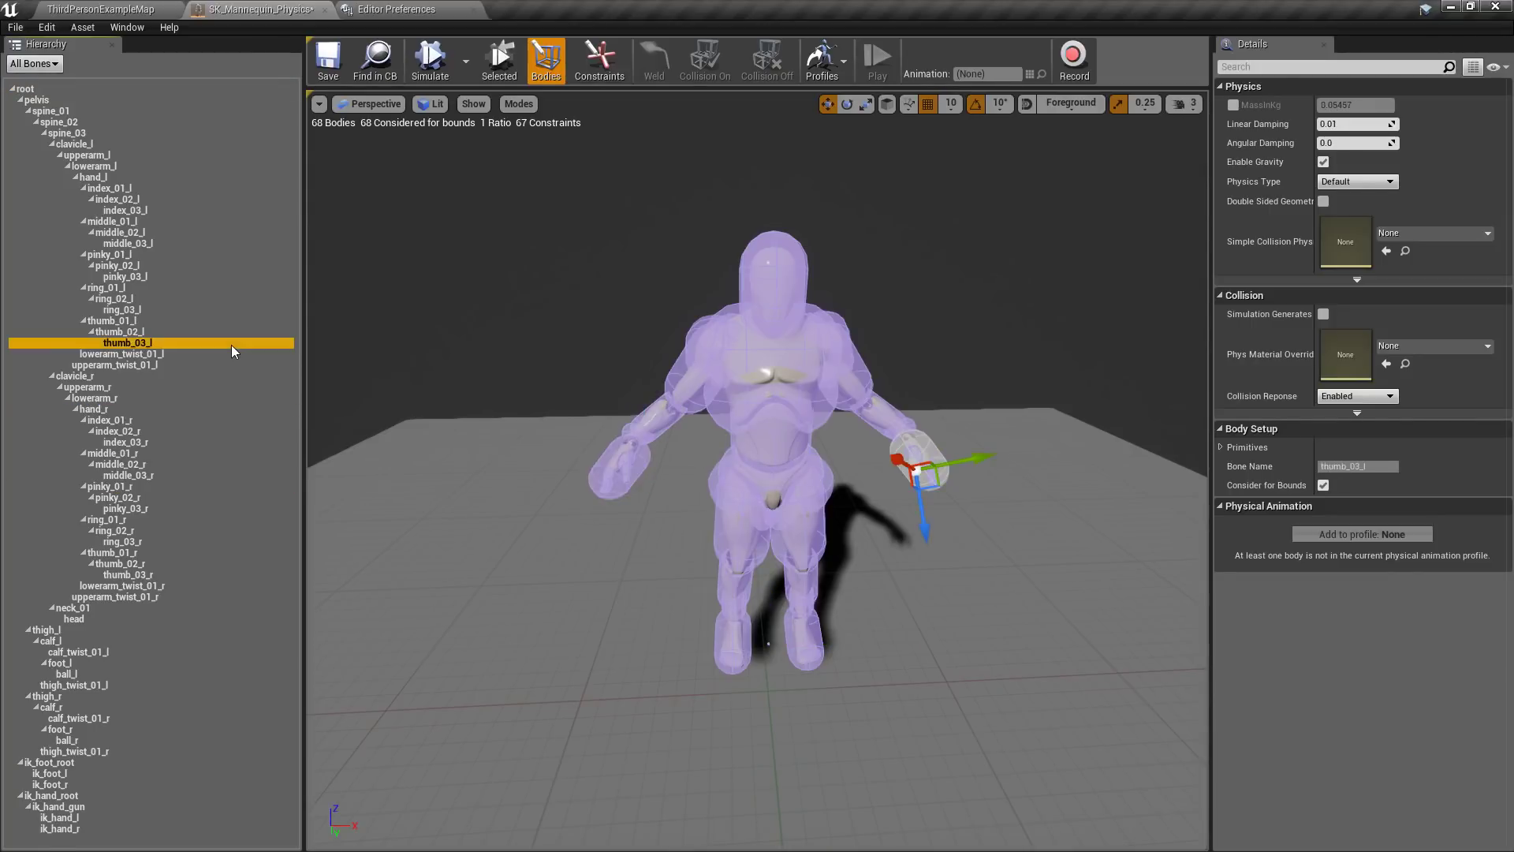
click(138, 223)
click(79, 165)
click(110, 188)
click(123, 212)
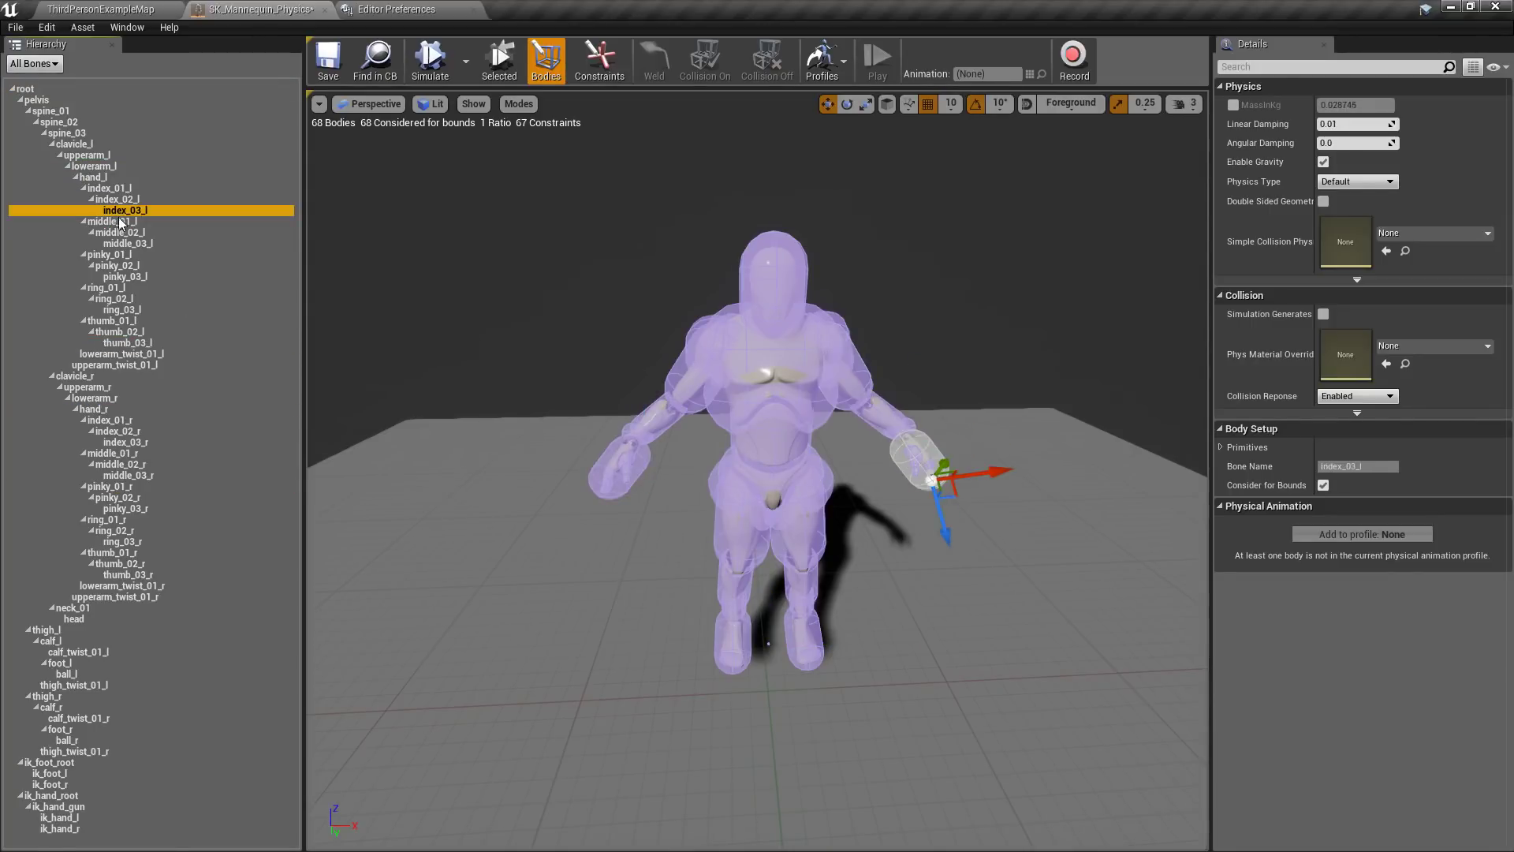
- Delete the physics body of the middle_01_l bone
click(122, 223)
right_click(115, 224)
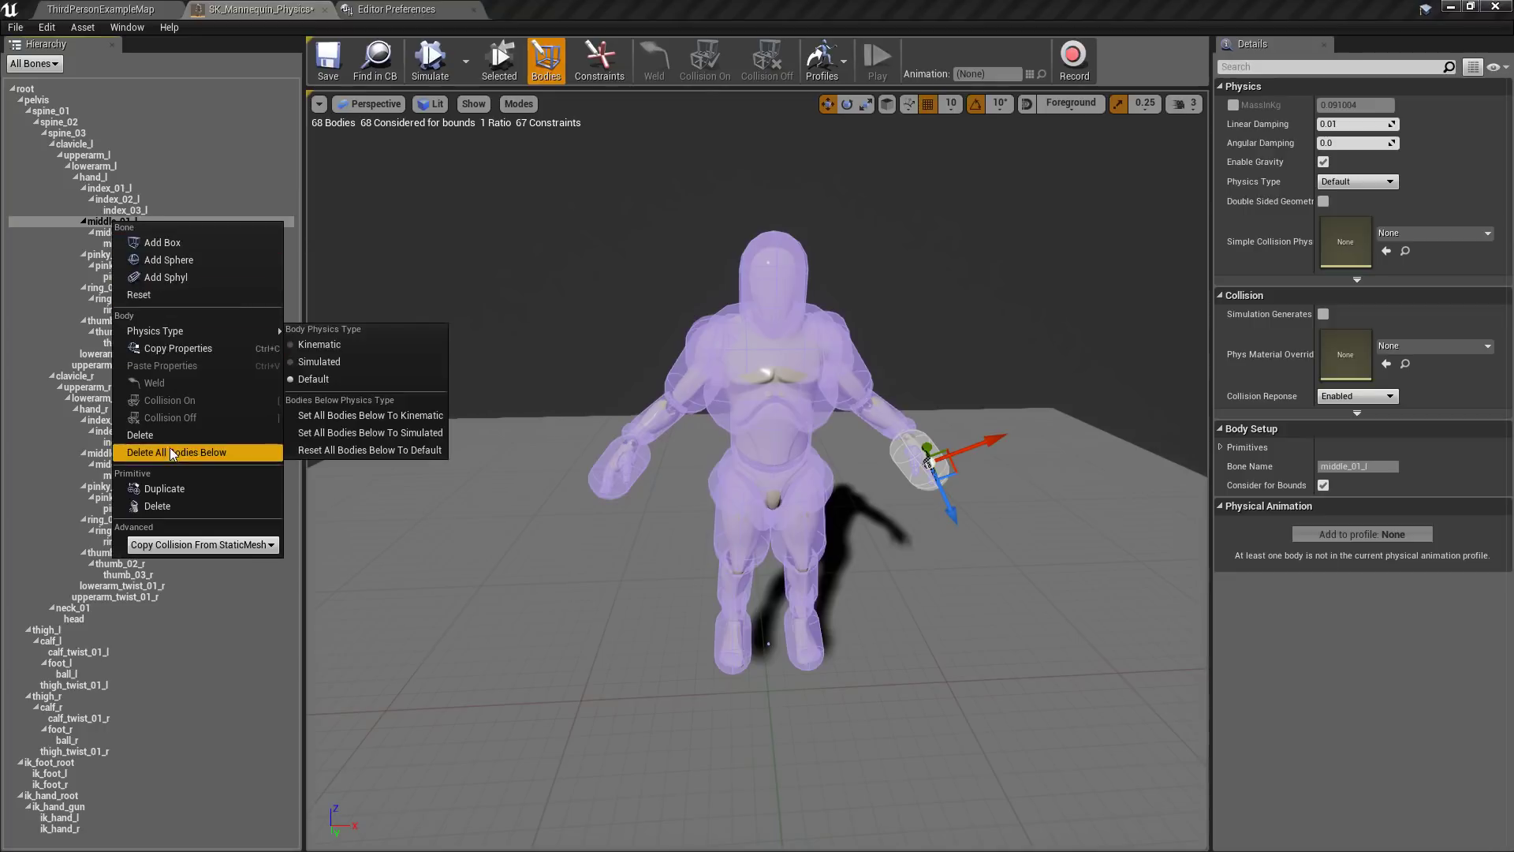
click(172, 452)
click(117, 223)
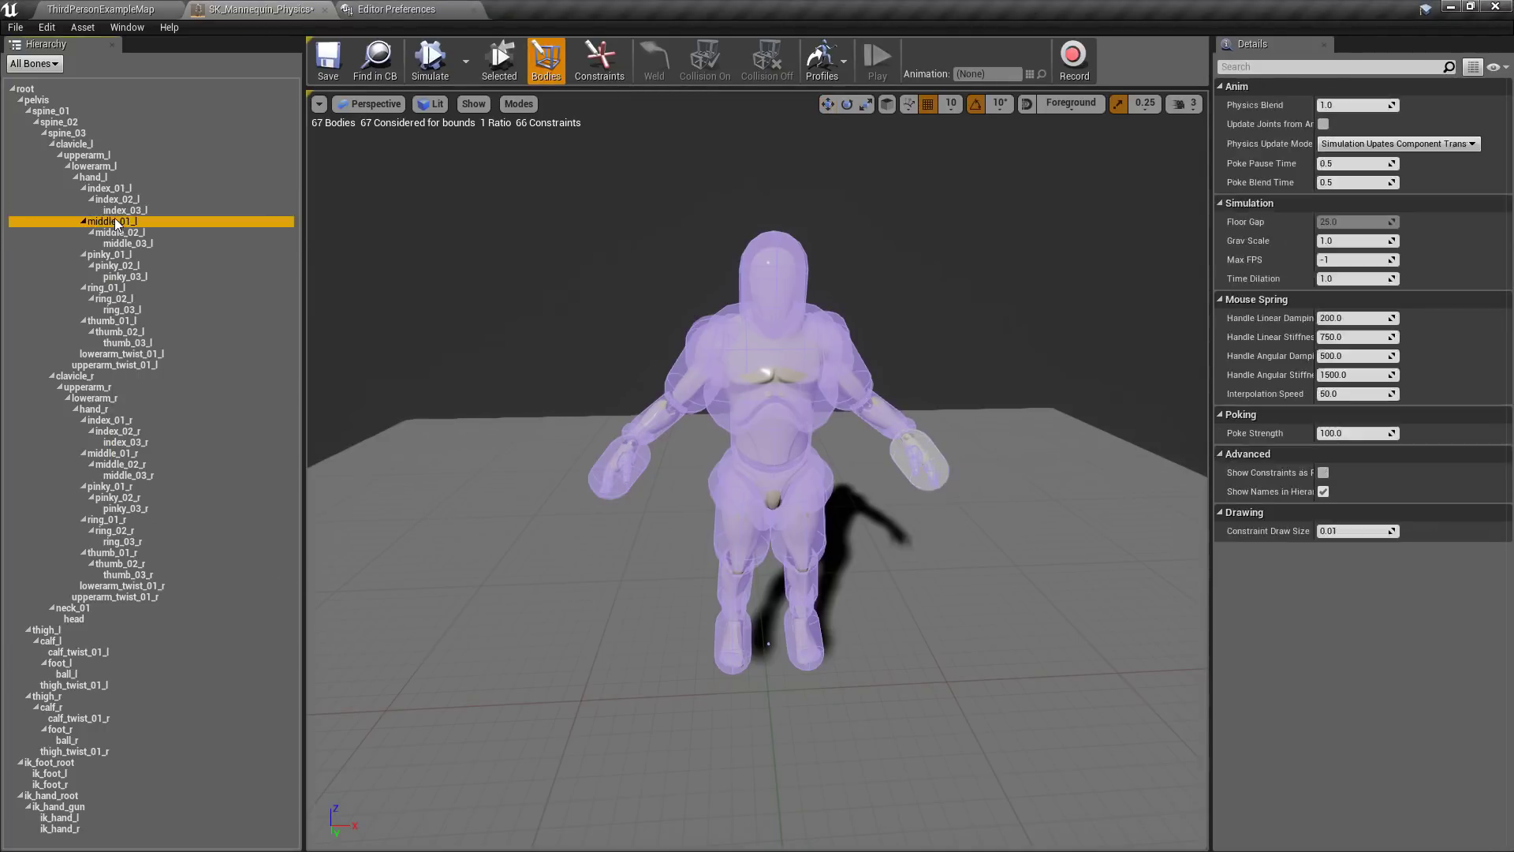
- Delete the physics bodies of all bones from middle_02_l through lowerarm_twist_01_l
click(105, 289)
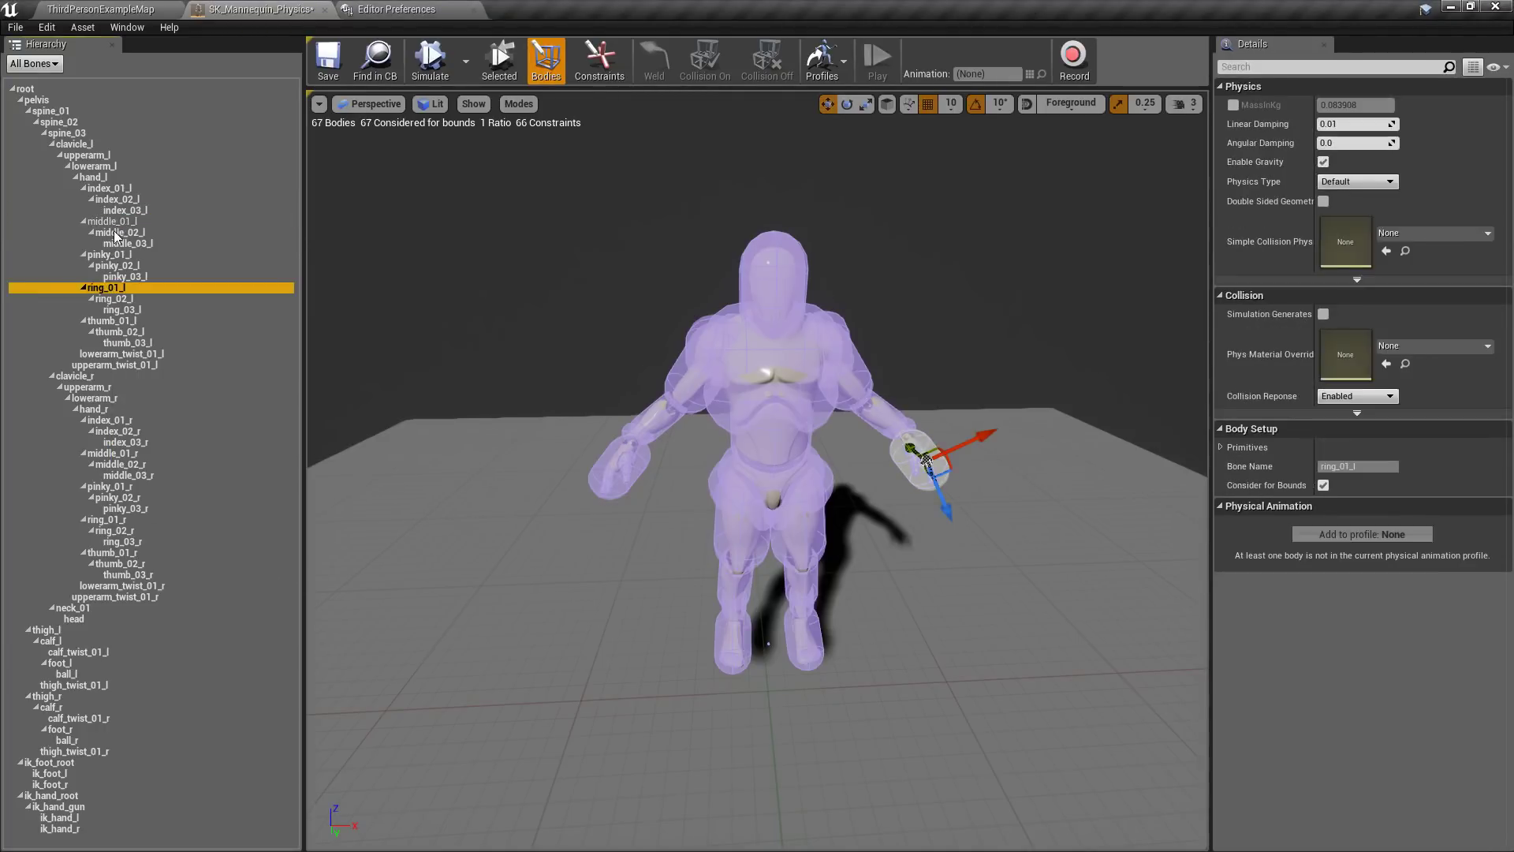
click(117, 232)
shift+click(125, 352)
right_click(116, 311)
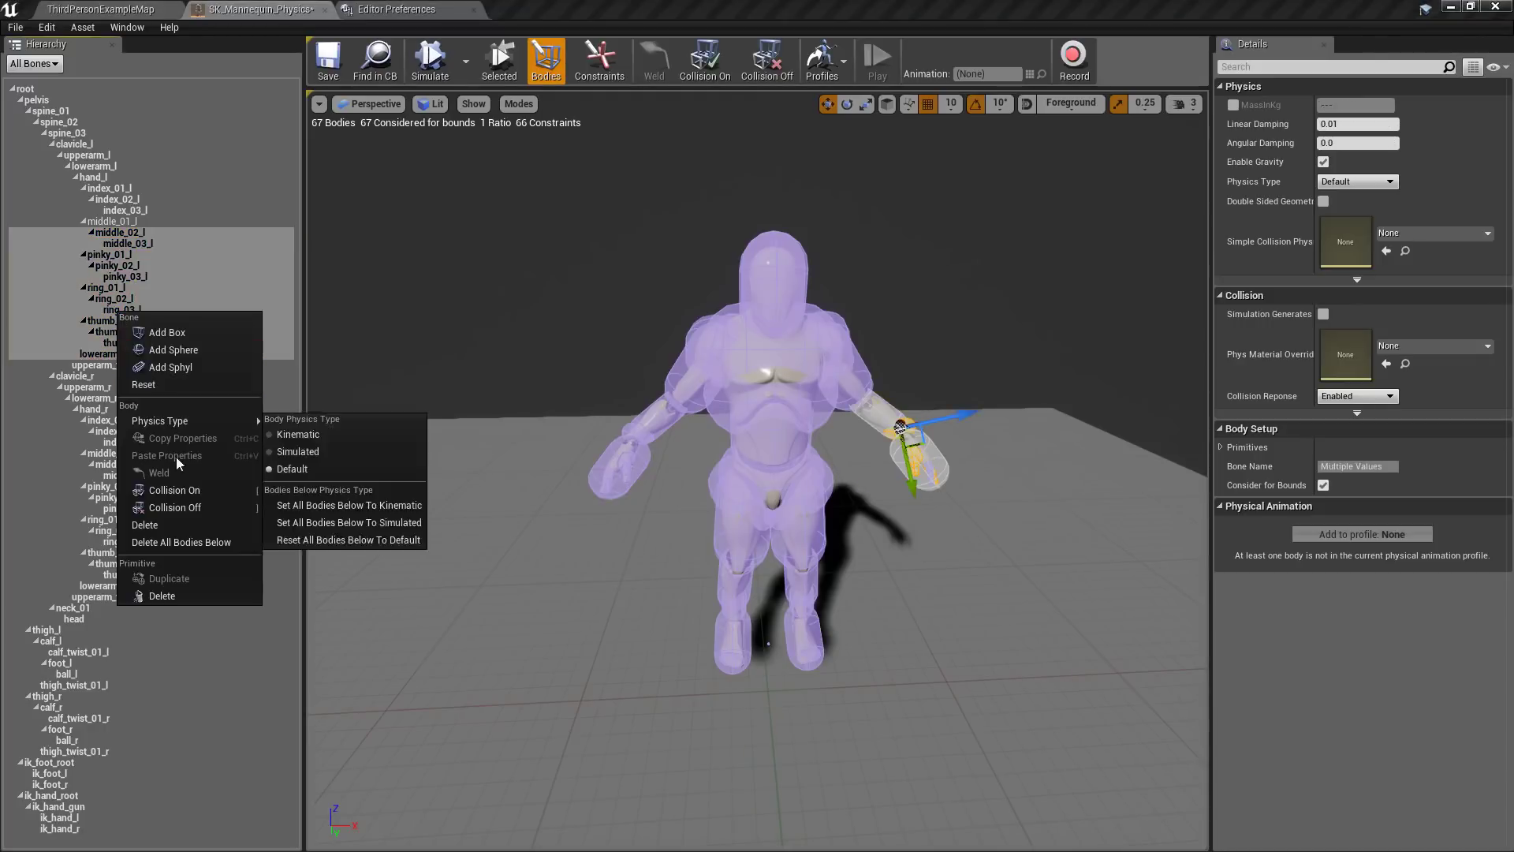
click(179, 527)
- Compare the left-hand bones without bodies, middle_01_l through lowerarm_twist_01_l, with the index finger bones in the hierarchy
click(135, 265)
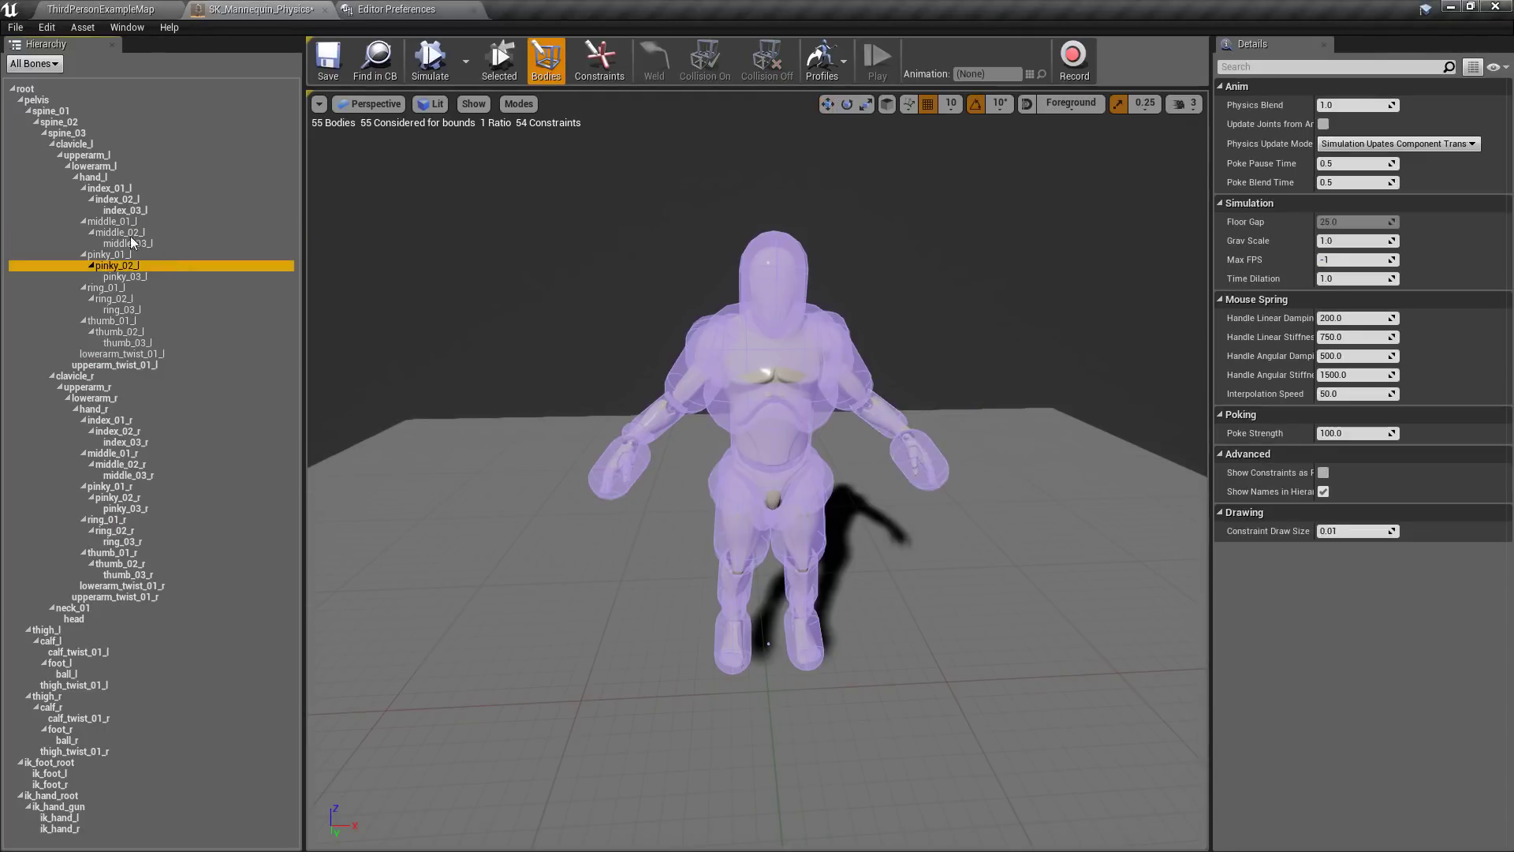
click(120, 223)
shift+click(127, 352)
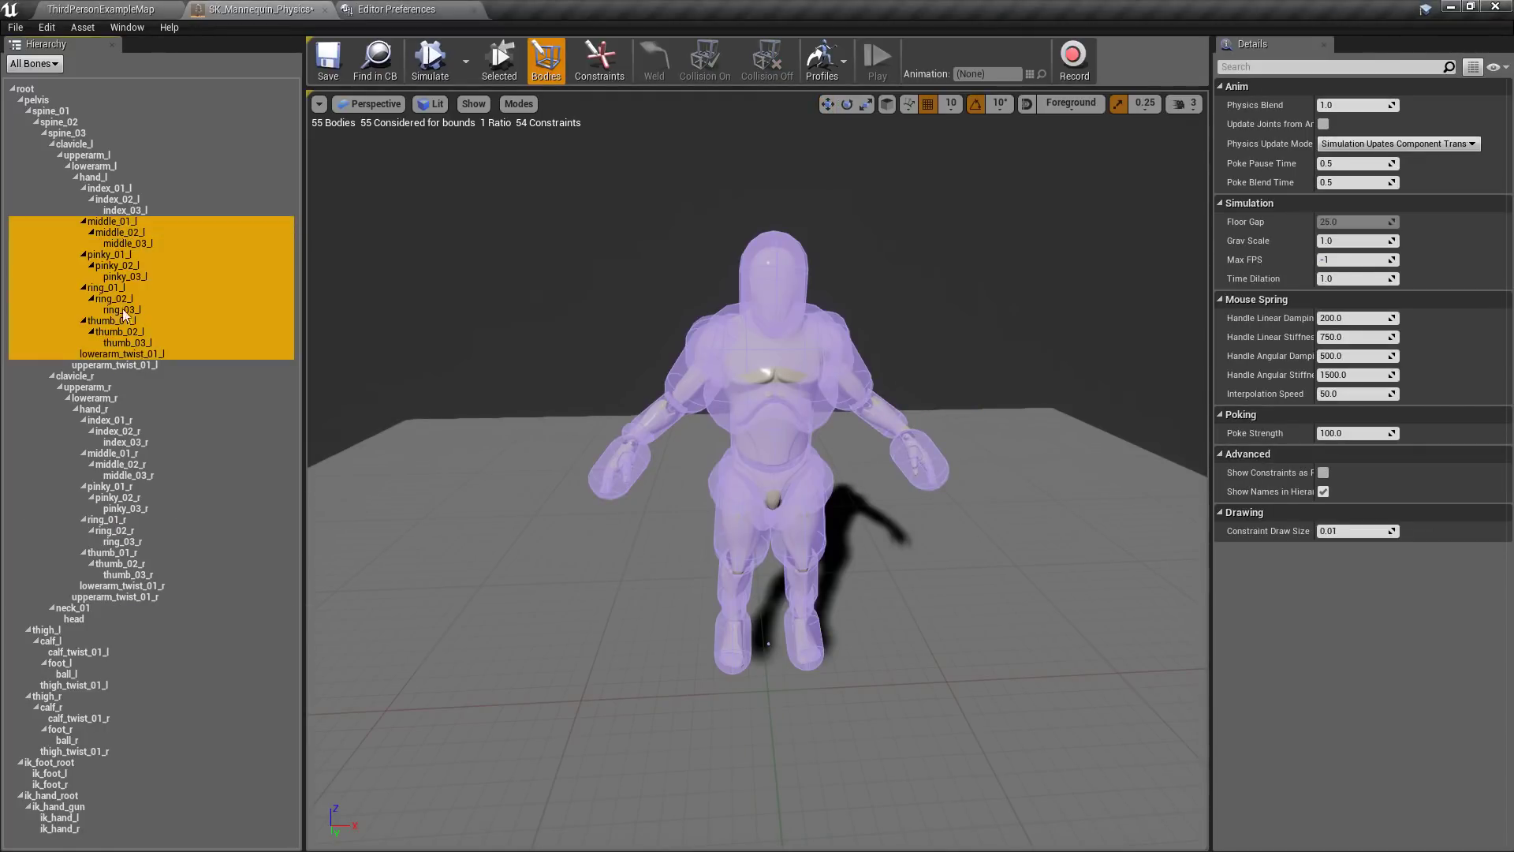
click(116, 223)
click(131, 200)
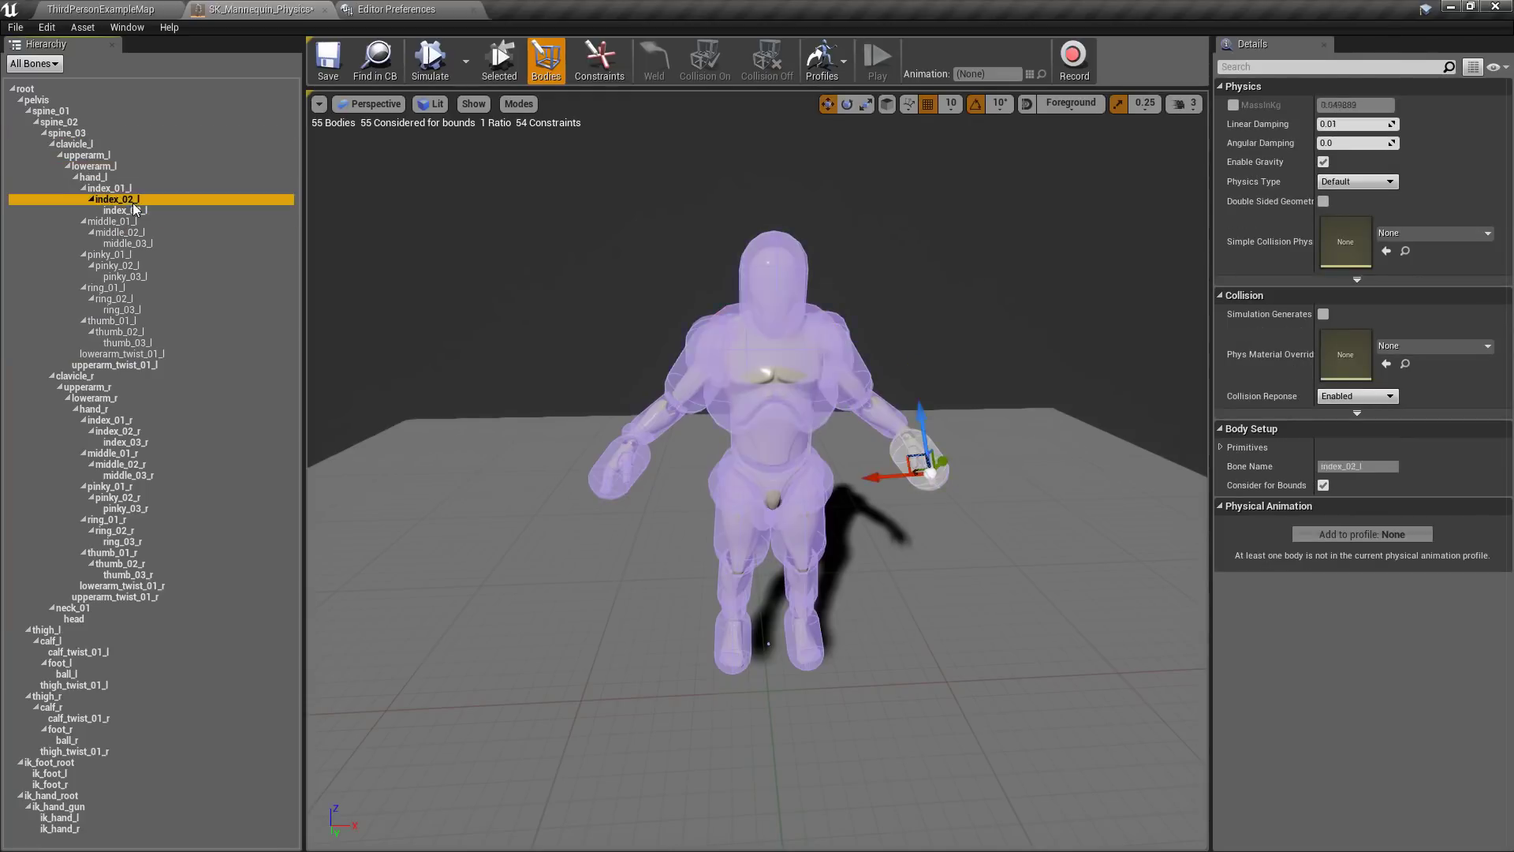
click(126, 224)
click(123, 235)
click(186, 266)
click(461, 383)
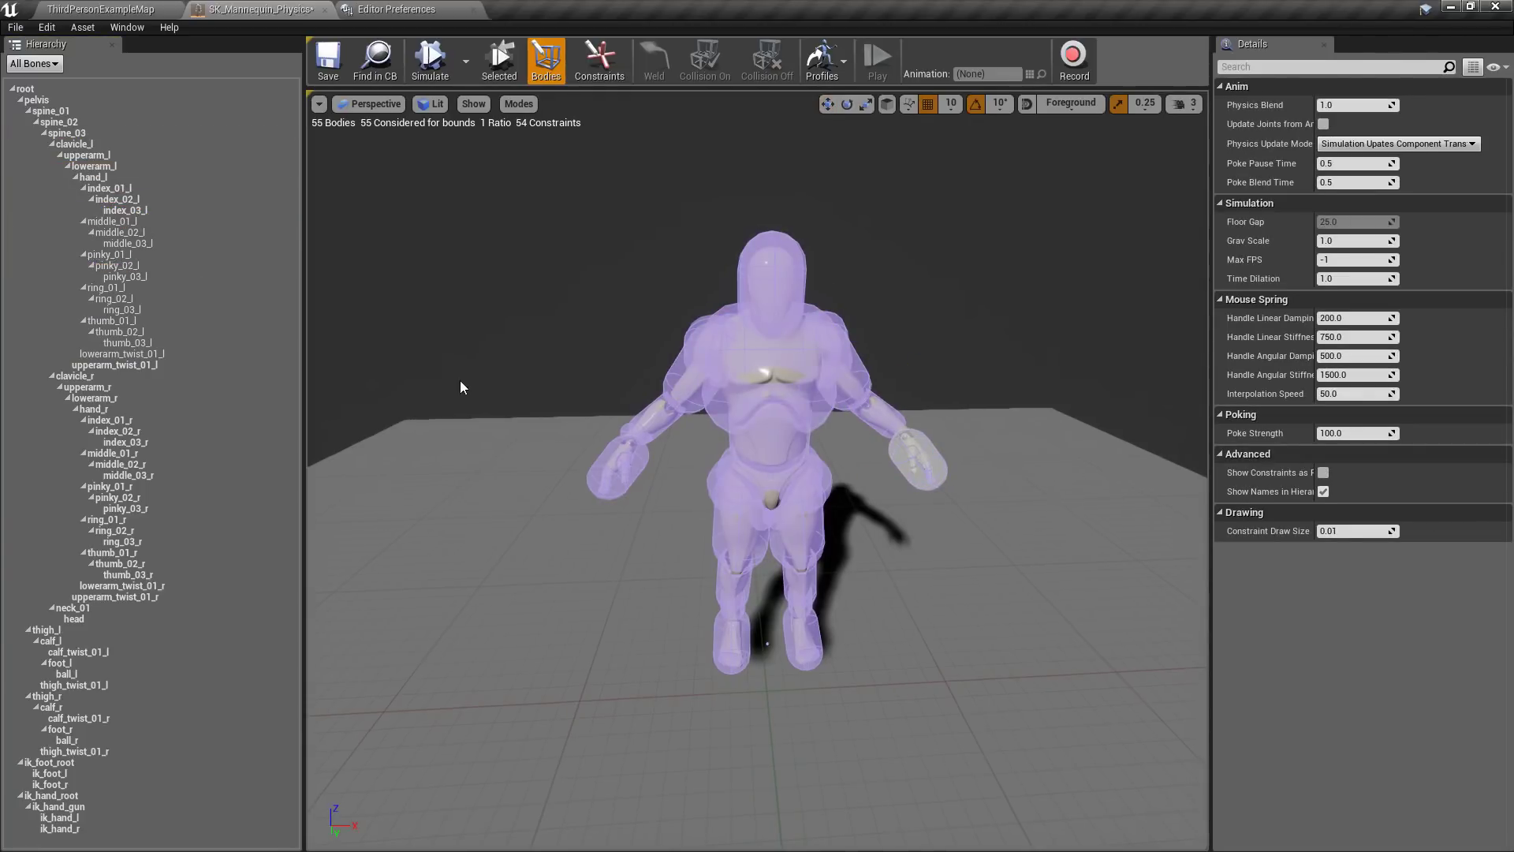
- Examine which spine, arm and finger bones on both sides still have physics bodies, including upperarm_l, pinky_01_r, lowerarm_r and index_03_r
click(114, 290)
click(91, 210)
click(74, 155)
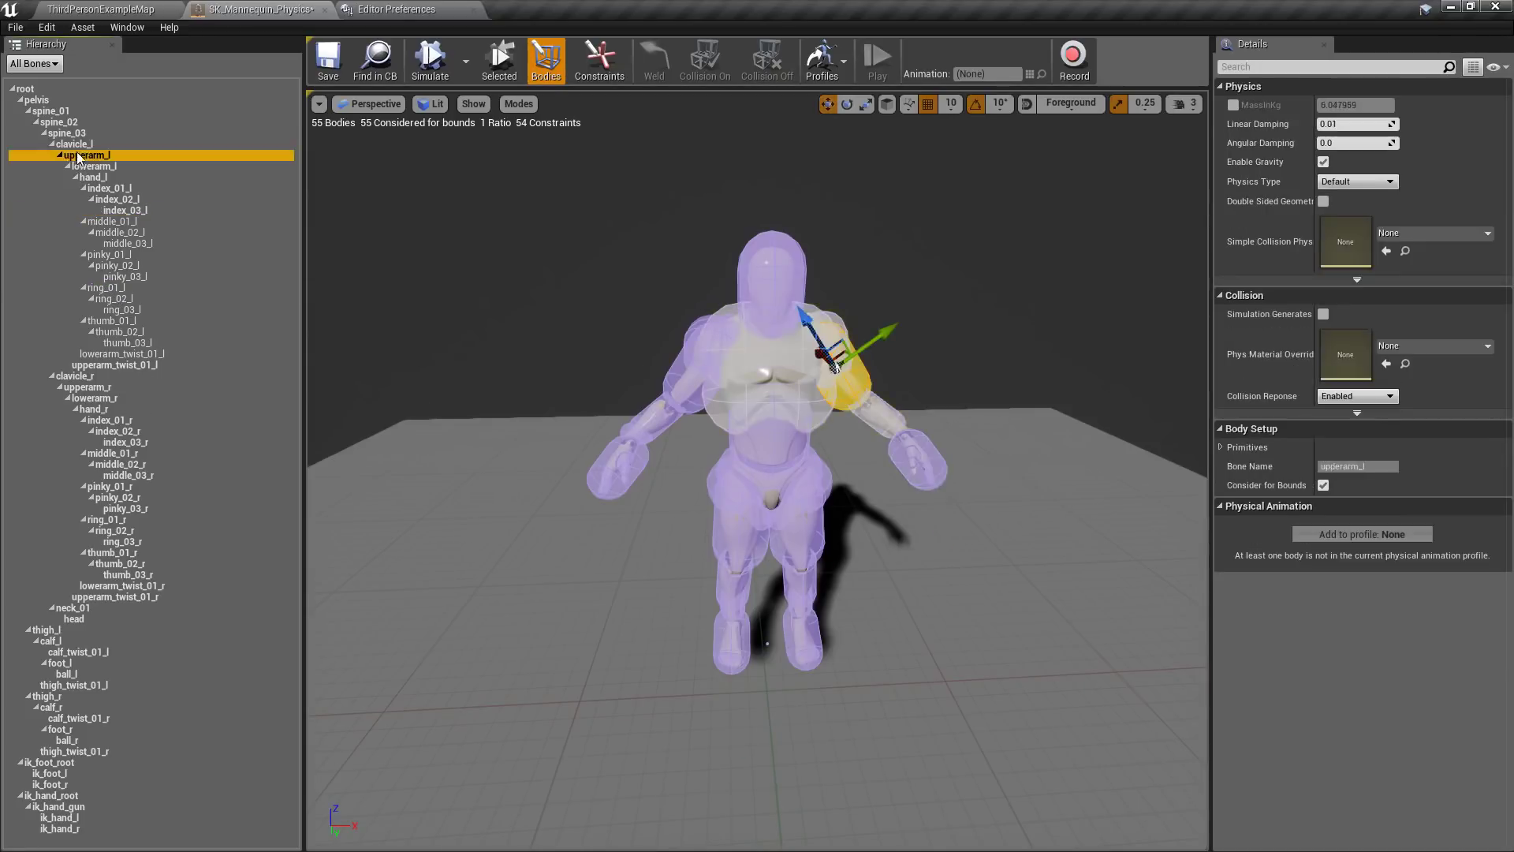
click(70, 122)
click(101, 177)
click(101, 203)
click(107, 298)
click(108, 486)
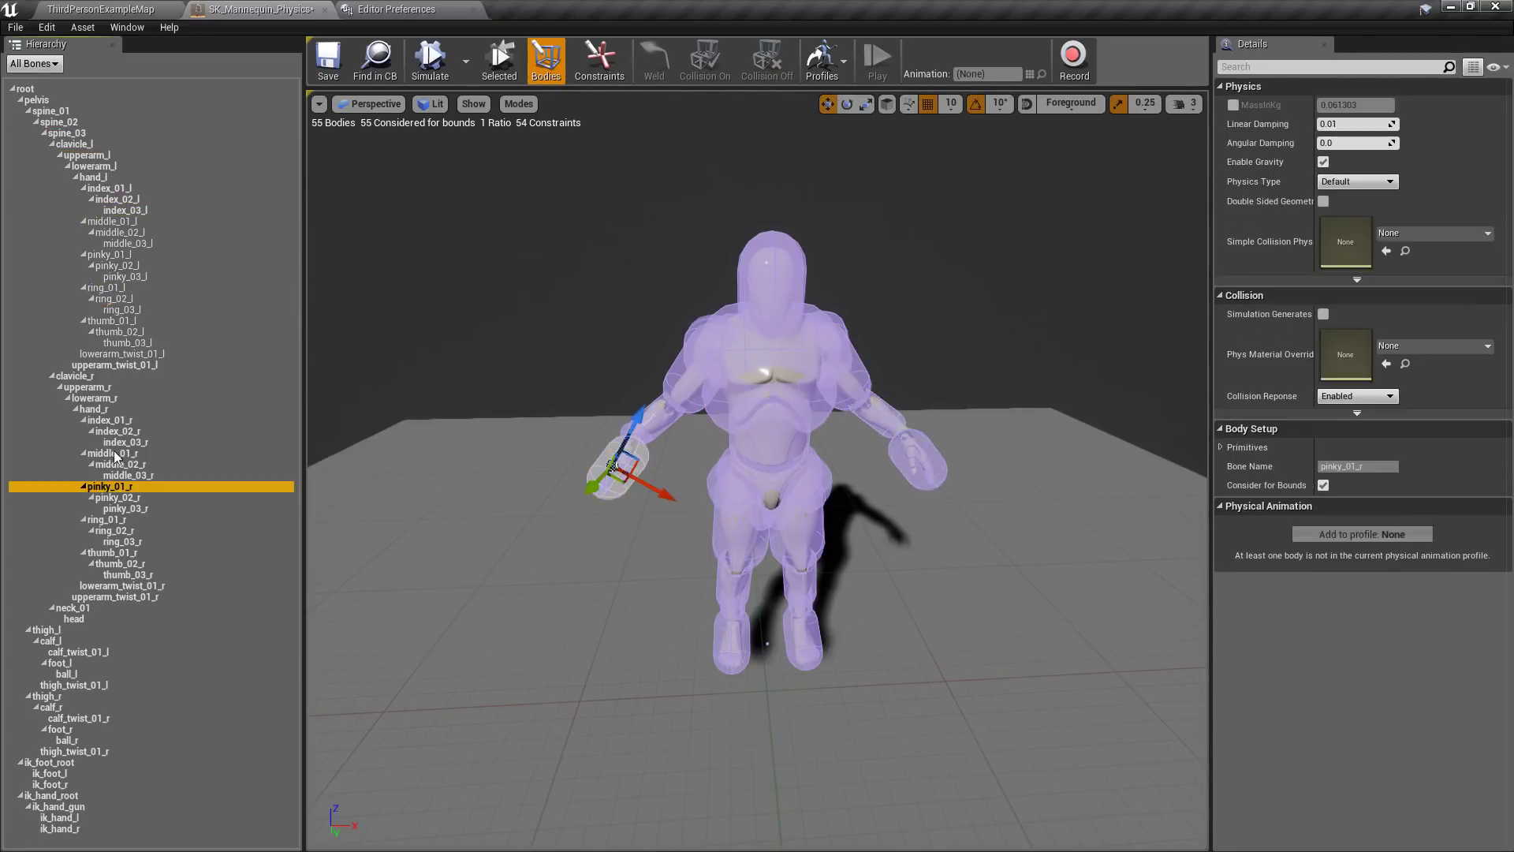
click(118, 431)
click(115, 320)
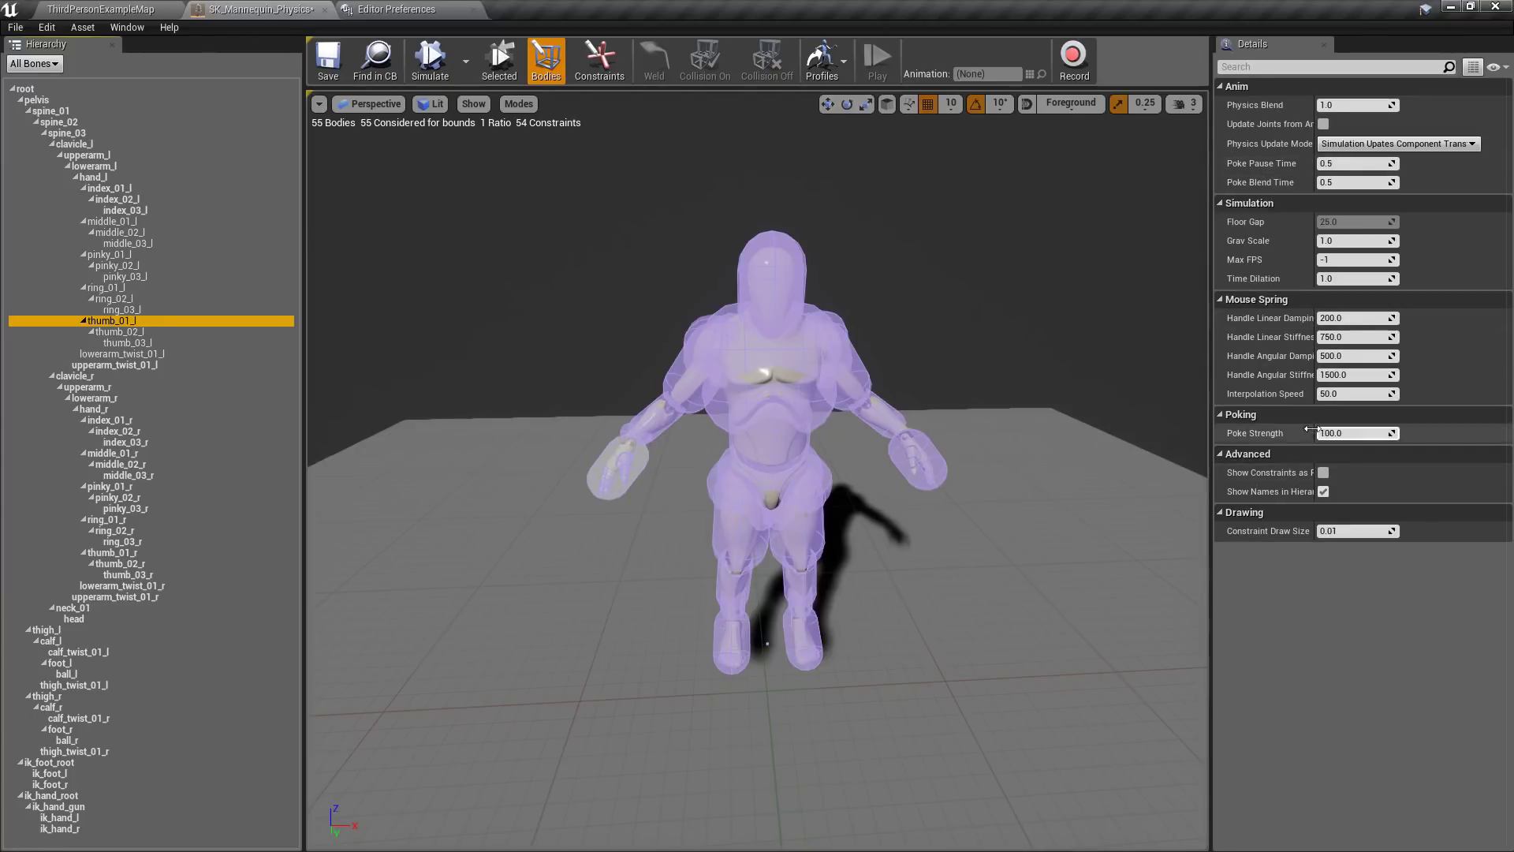
click(567, 270)
click(93, 409)
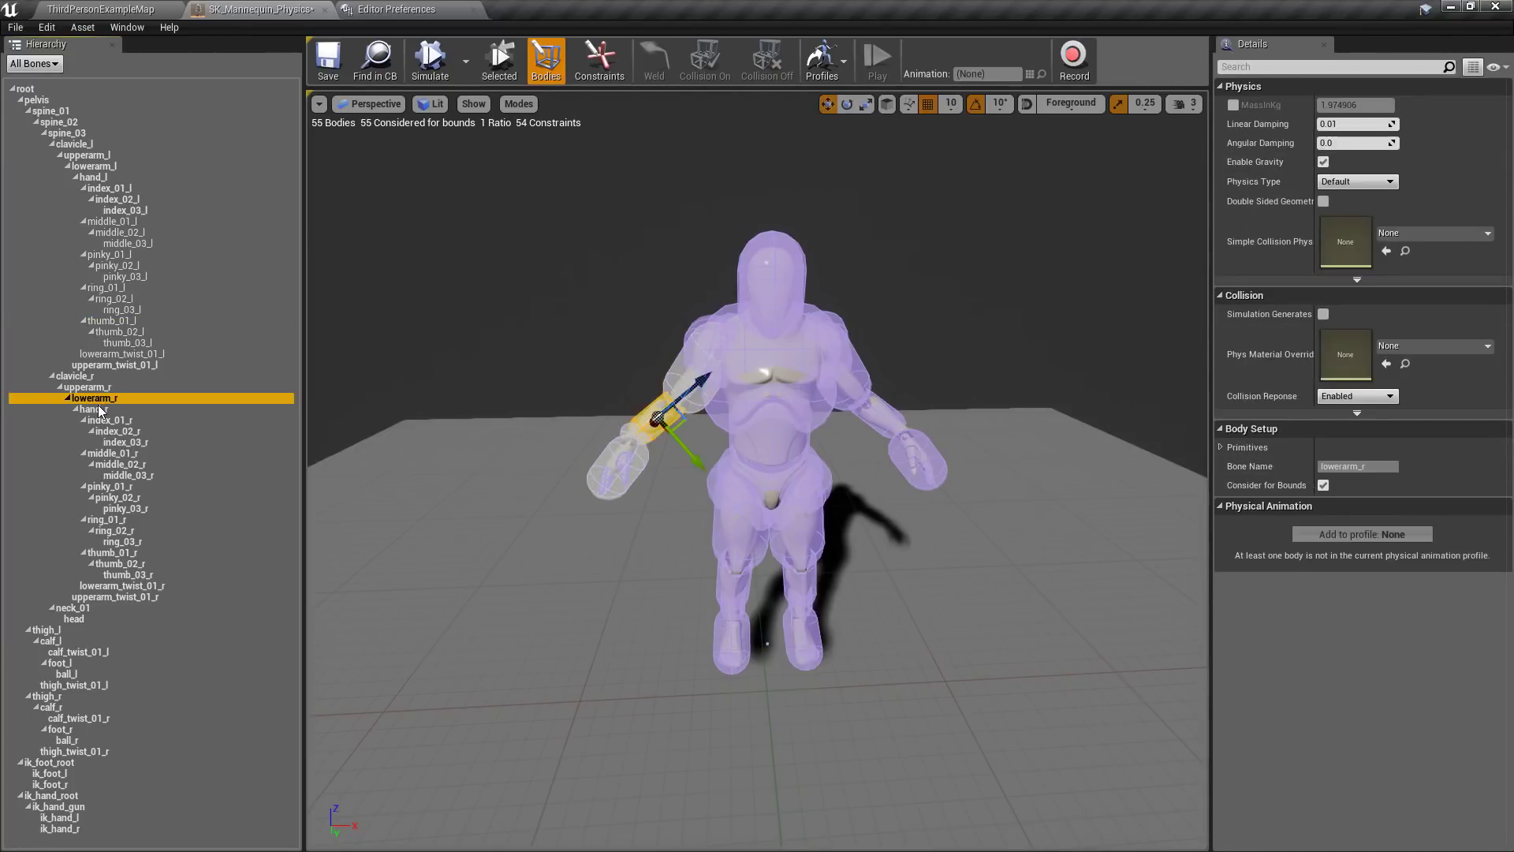
click(105, 422)
click(105, 440)
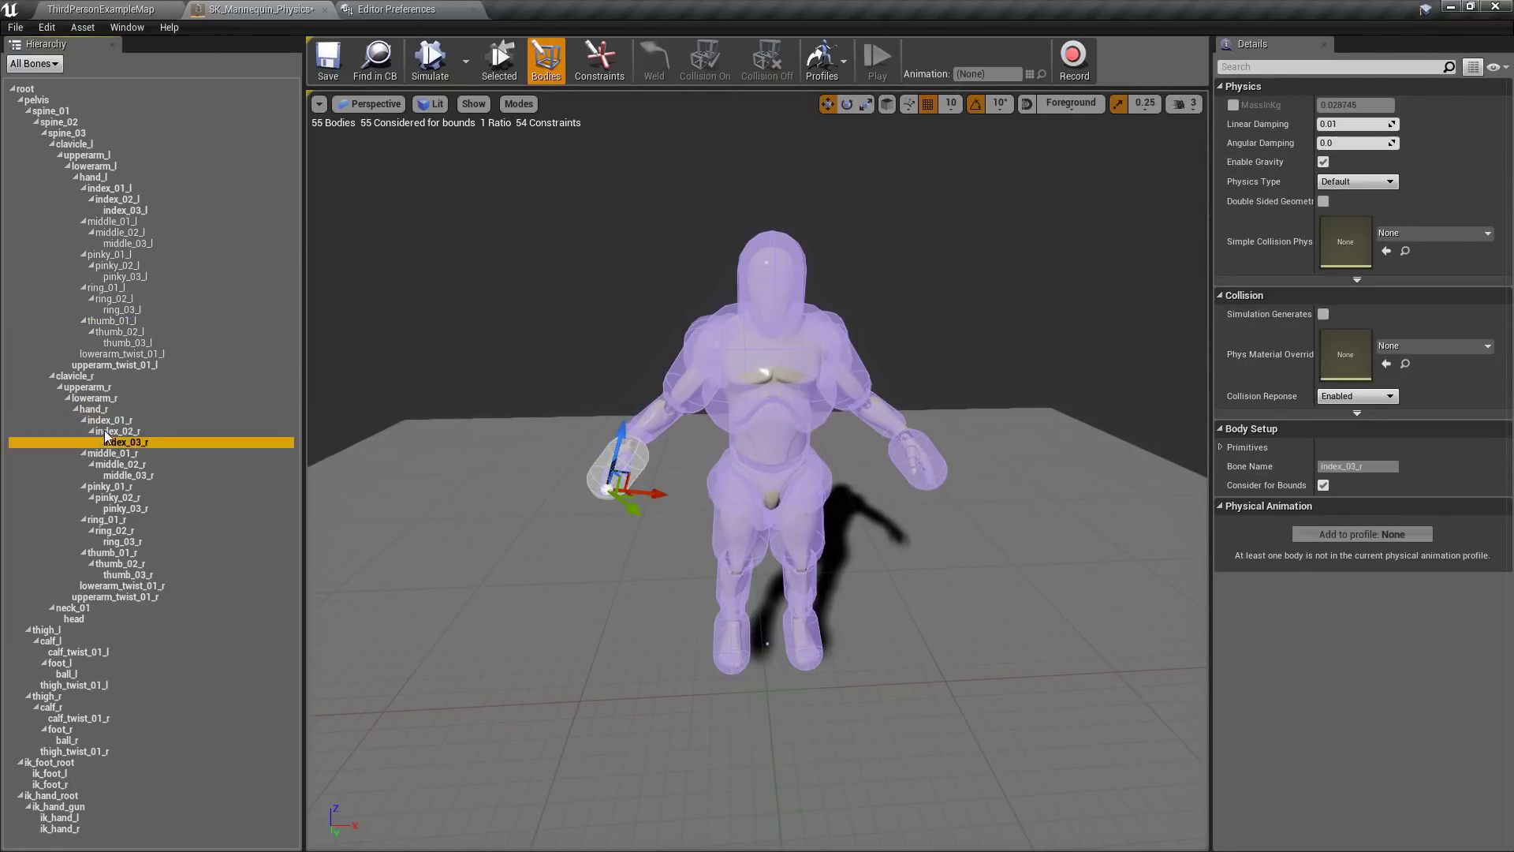
click(502, 407)
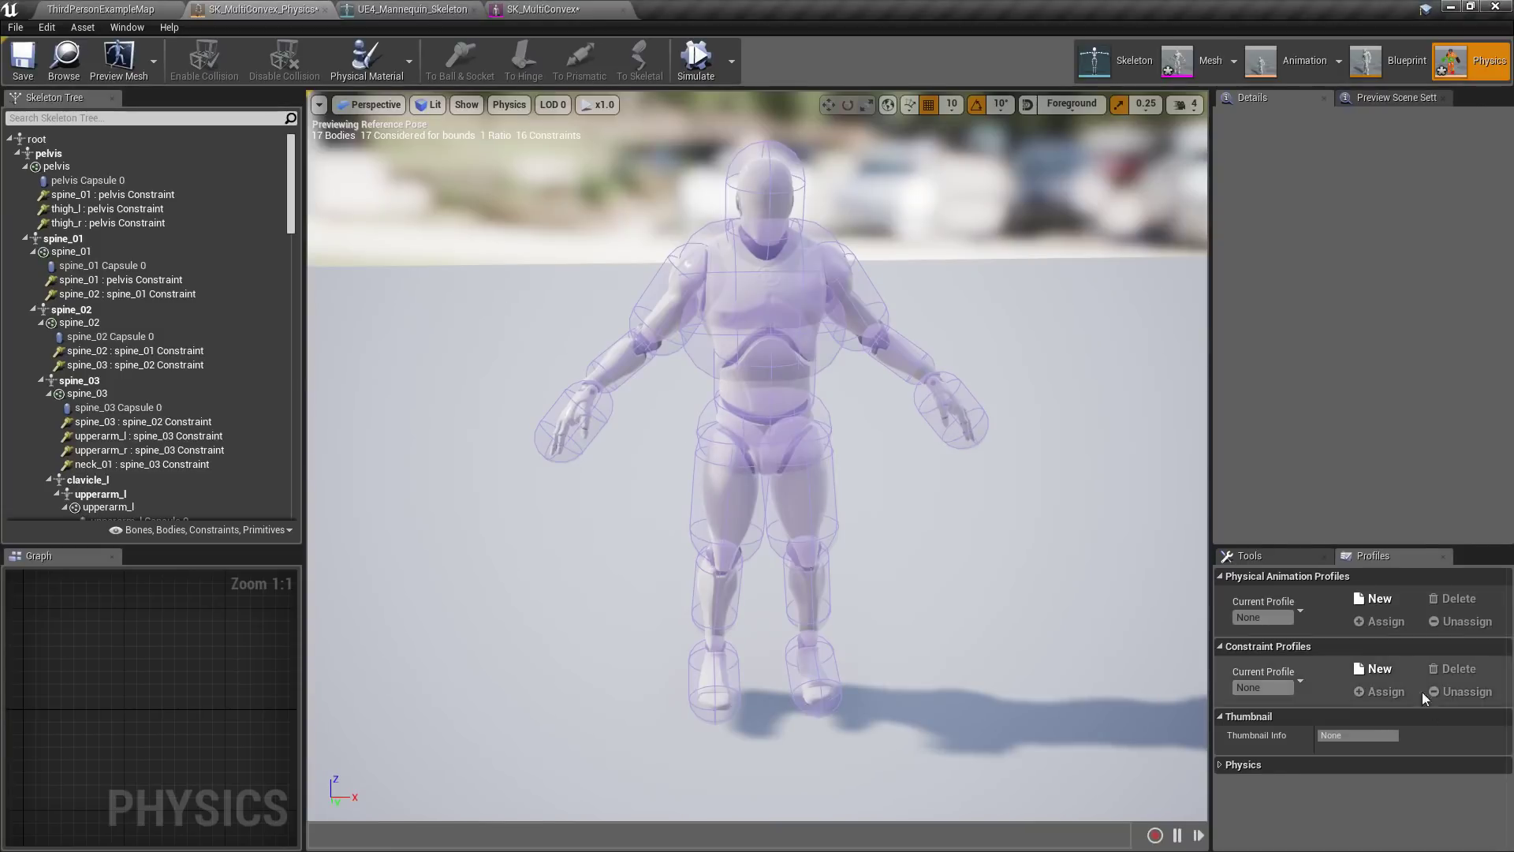
- Look through the bones, bodies, primitives and constraints in the skeleton tree of the SK_MultiConvex physics asset
mouse_move(513, 281)
right_down()
mouse_move(493, 260)
mouse_move(489, 285)
right_up()
scroll(76, 223, down, 8)
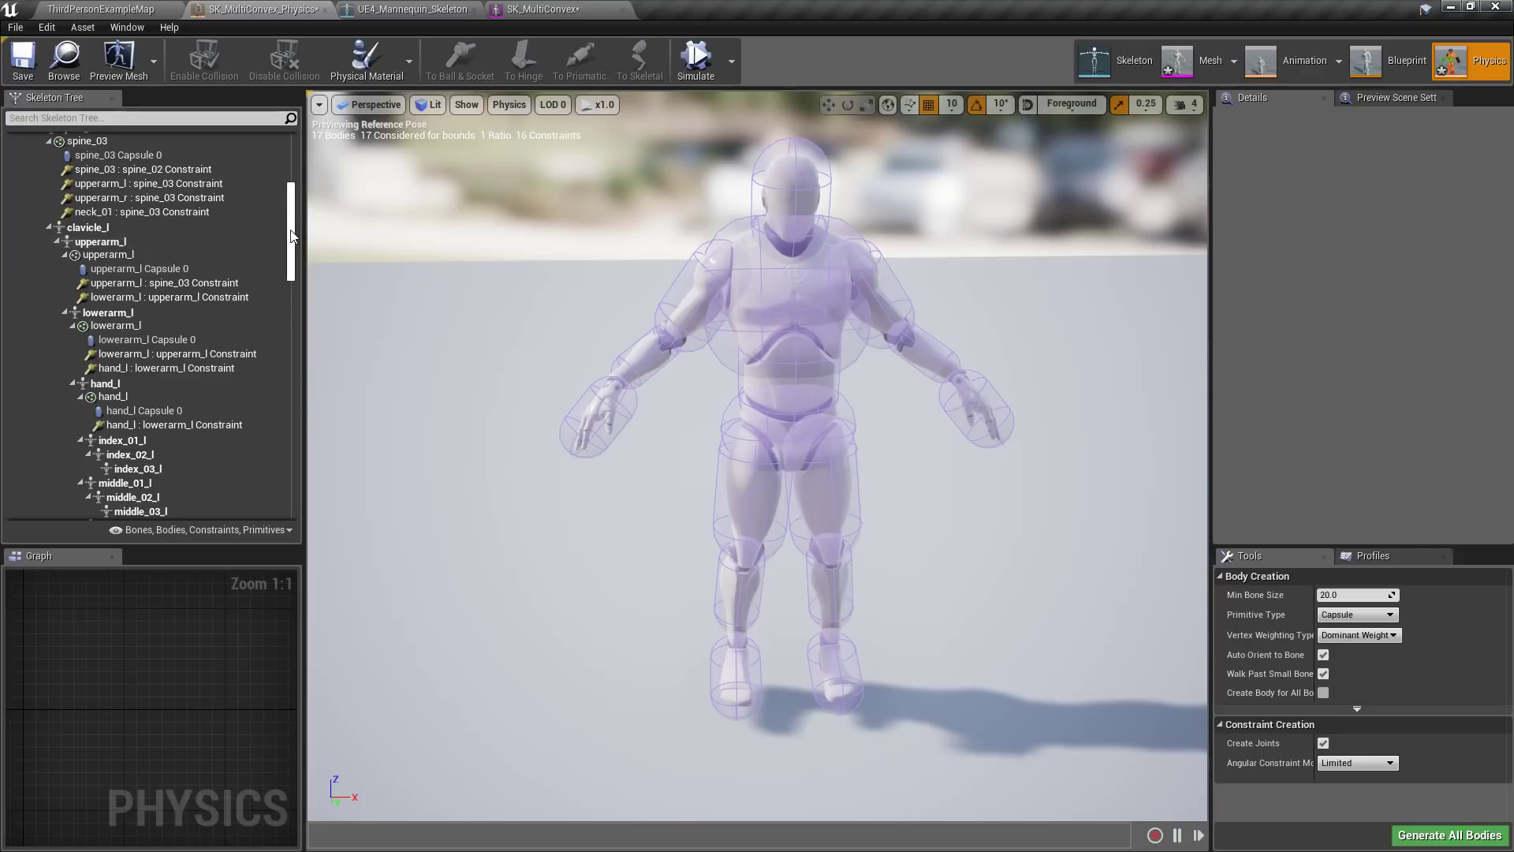
drag(290, 234, 283, 169)
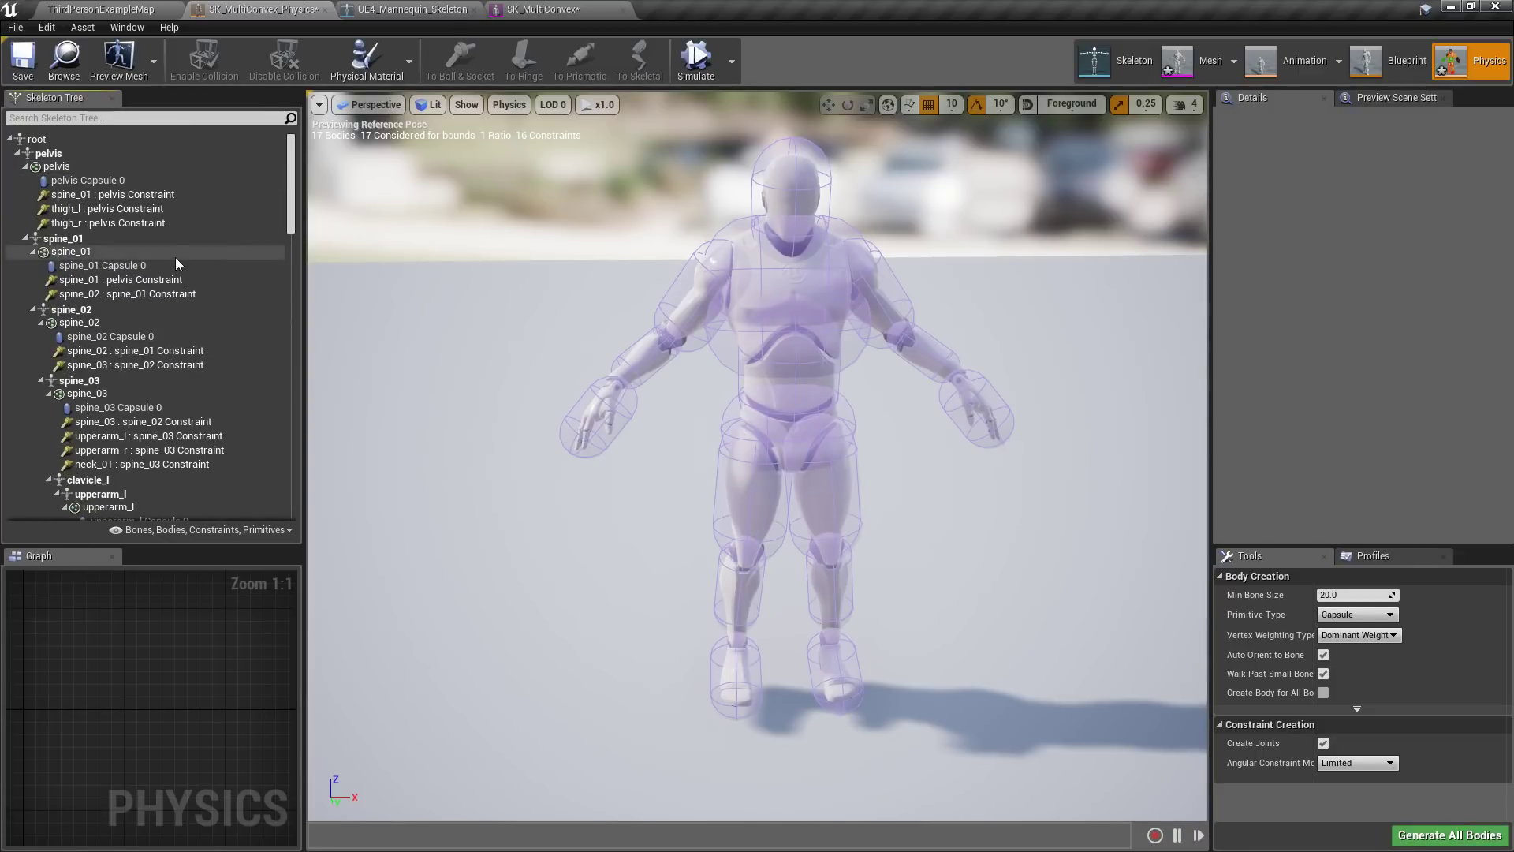
- Inspect the pelvis bone, its body and capsule, and its constraints to spine_01, thigh_l and thigh_r
click(52, 155)
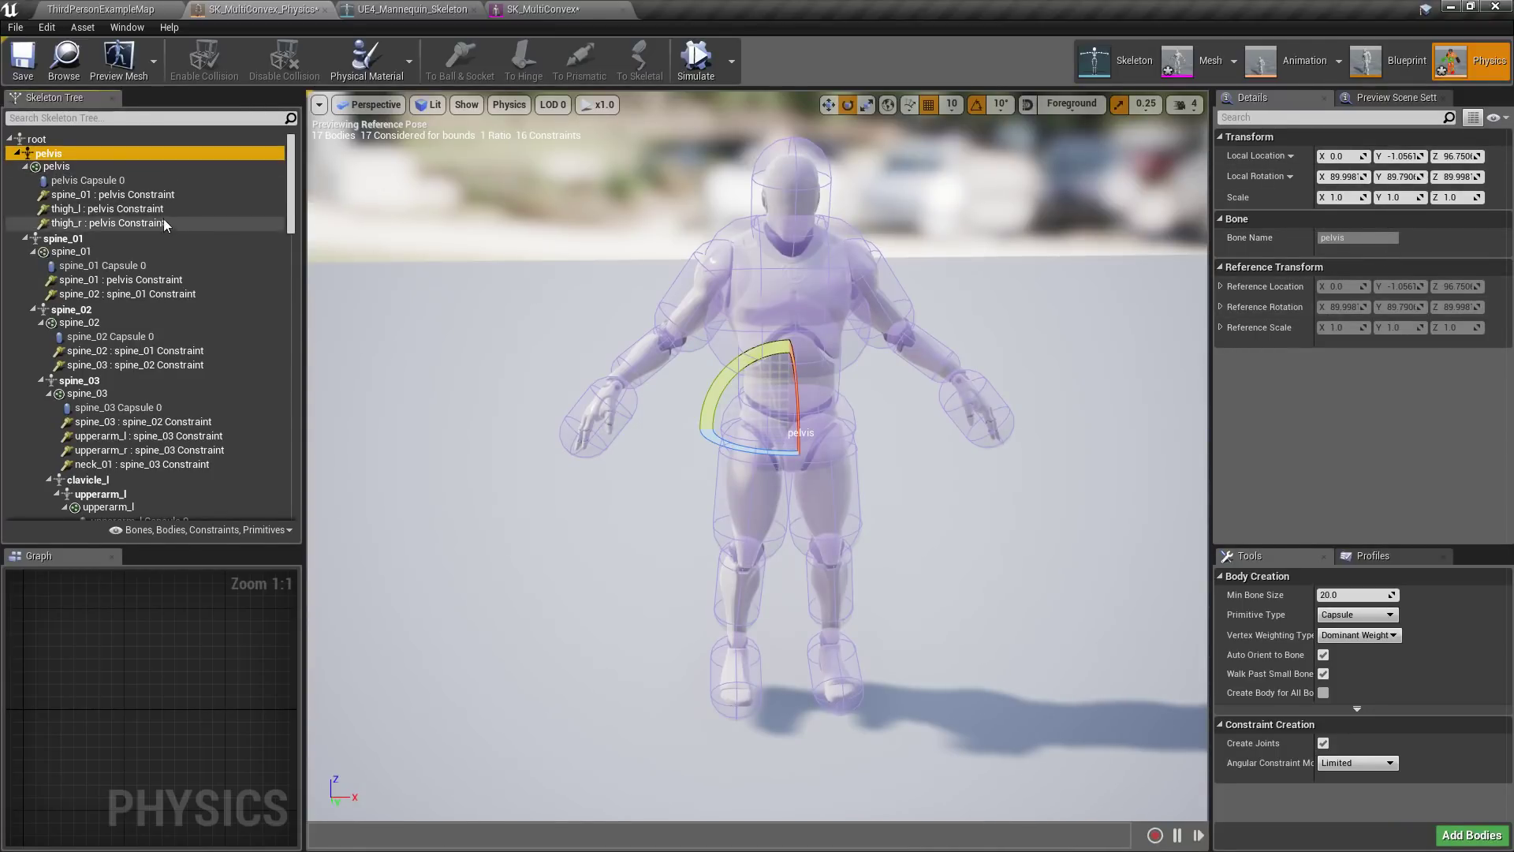
click(52, 173)
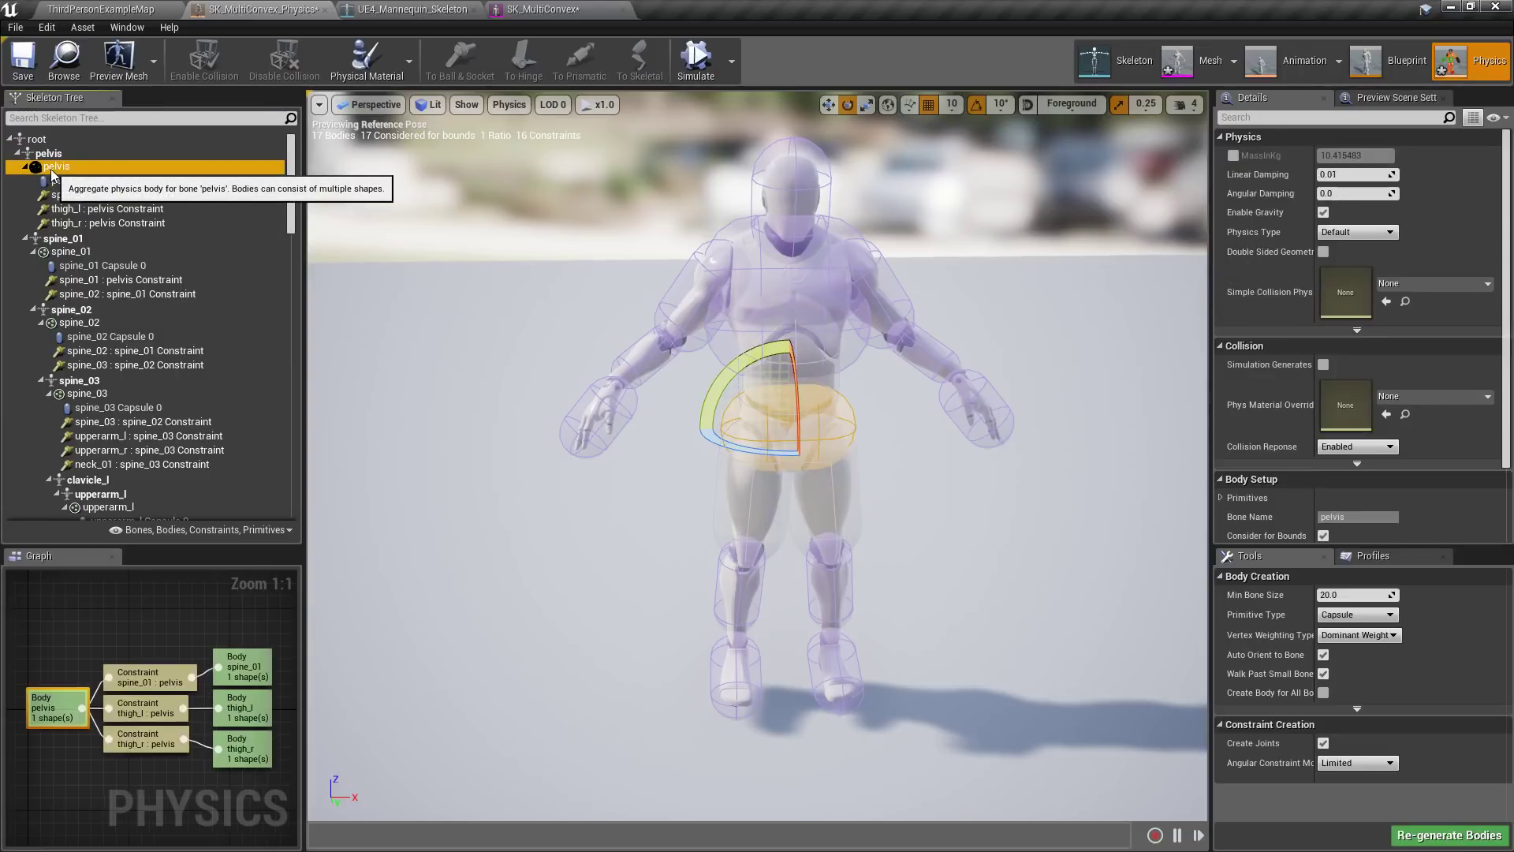
click(83, 181)
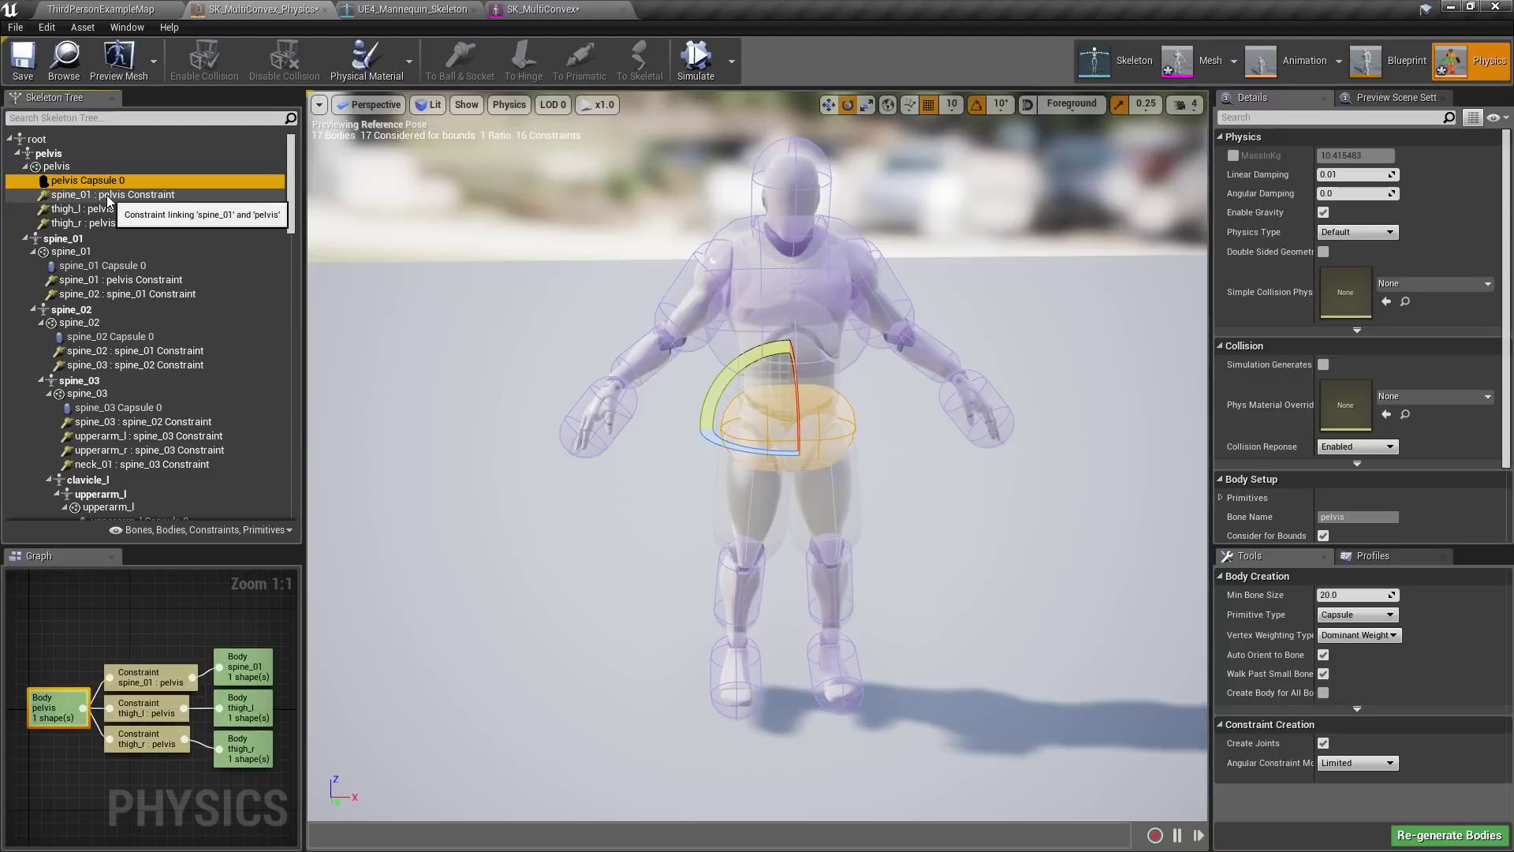
click(107, 197)
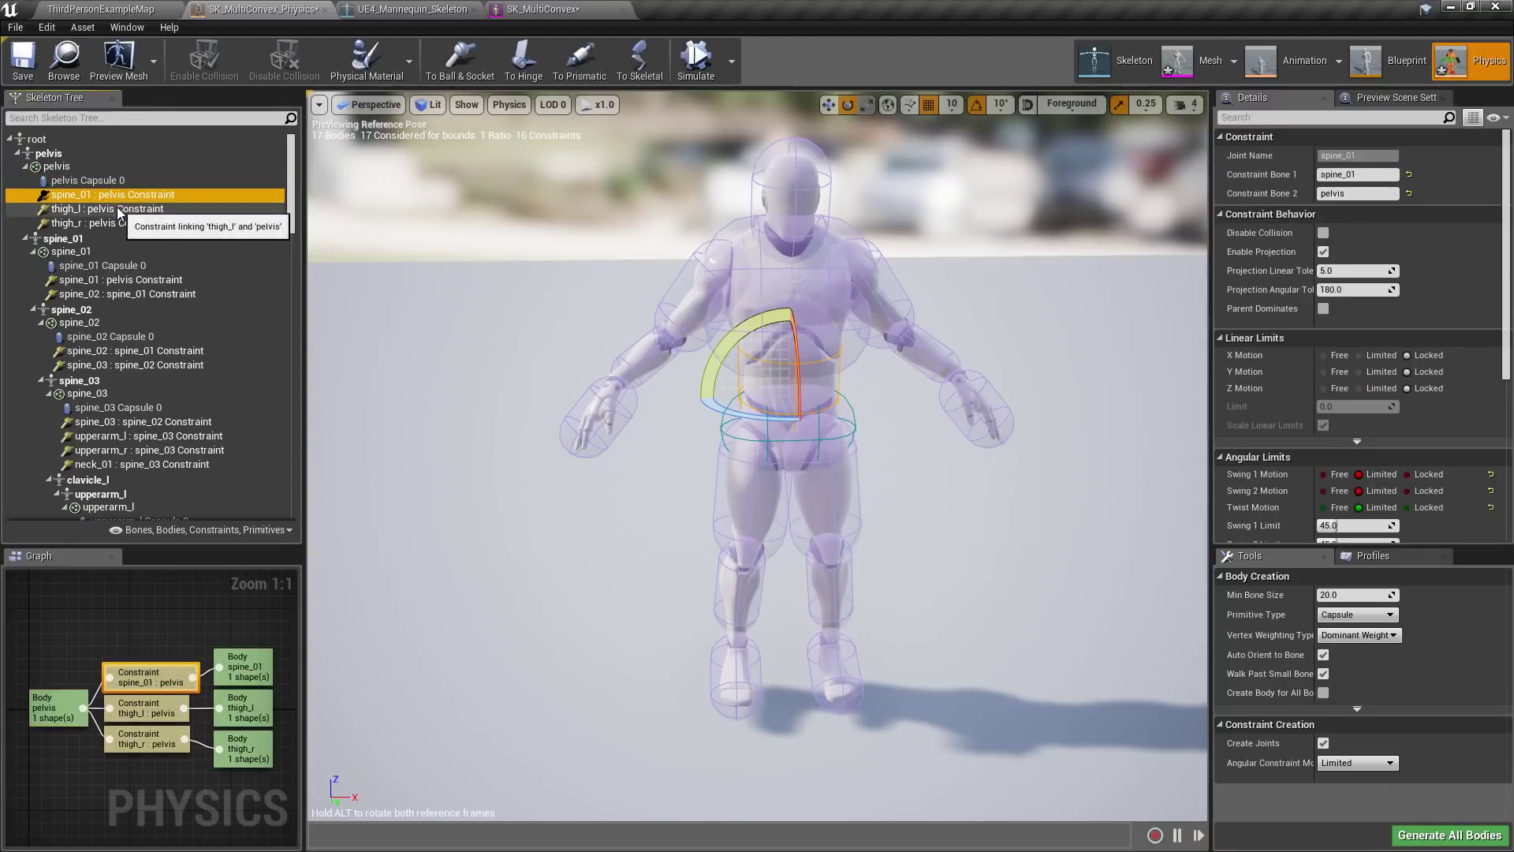
click(121, 209)
click(121, 223)
key(Up)
key(Up)
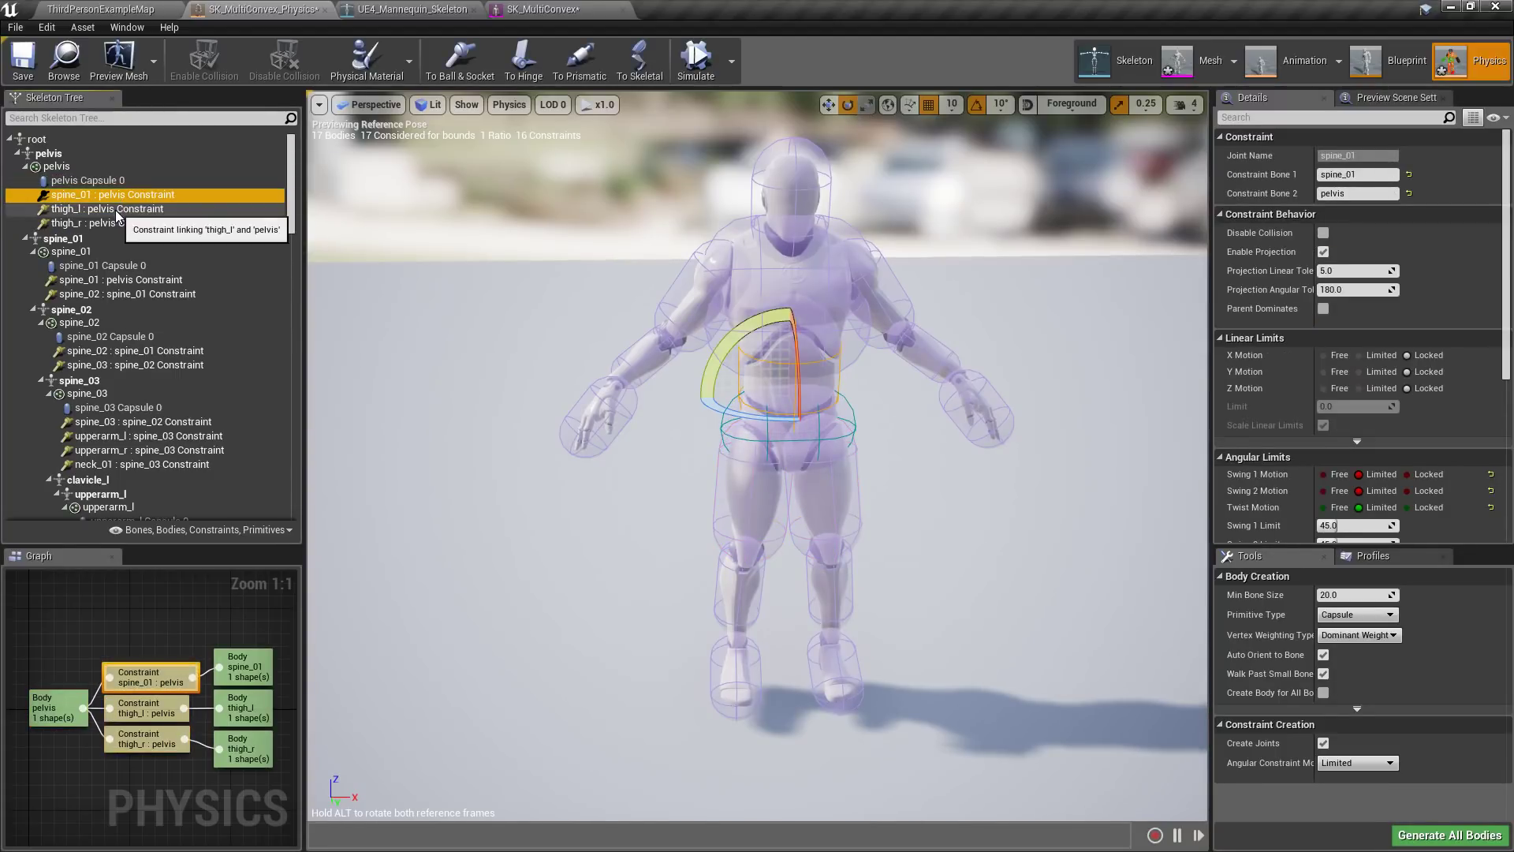
click(117, 212)
click(119, 224)
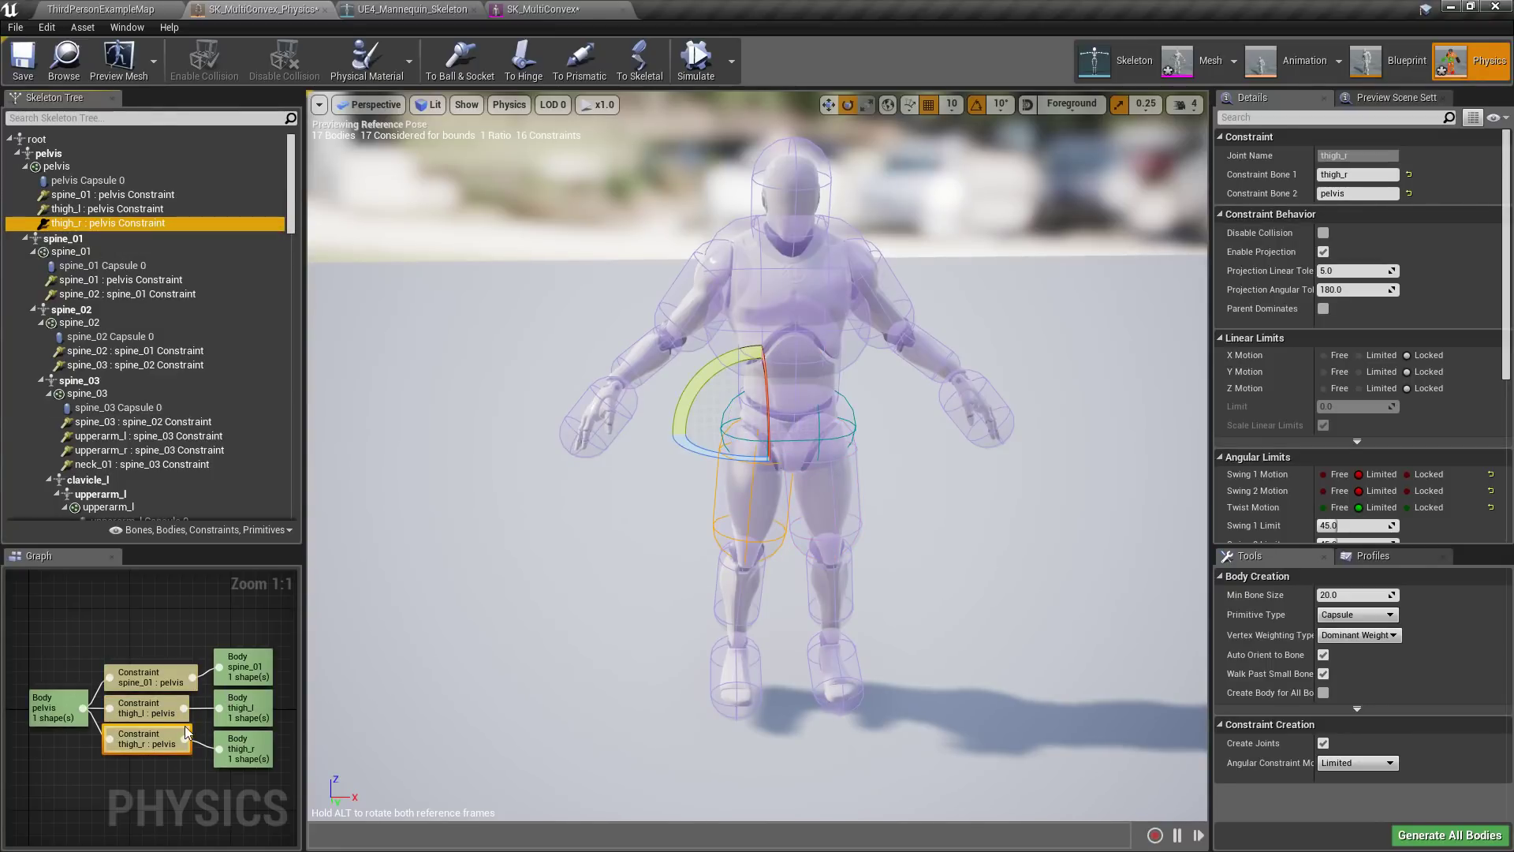
- Compare the graph for the root bone, the pelvis bone and the pelvis body
click(47, 139)
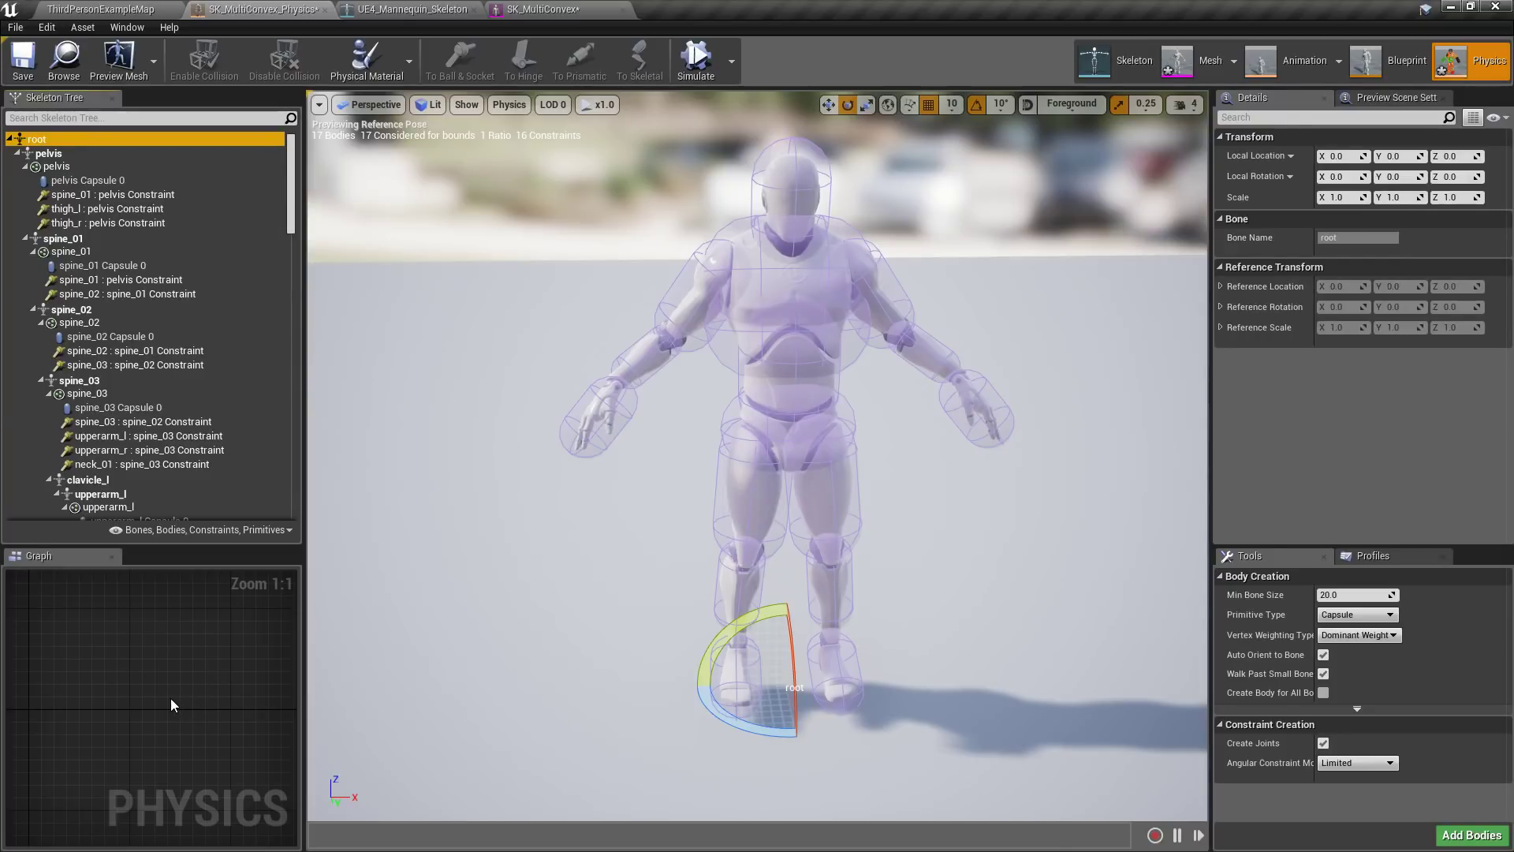
click(48, 154)
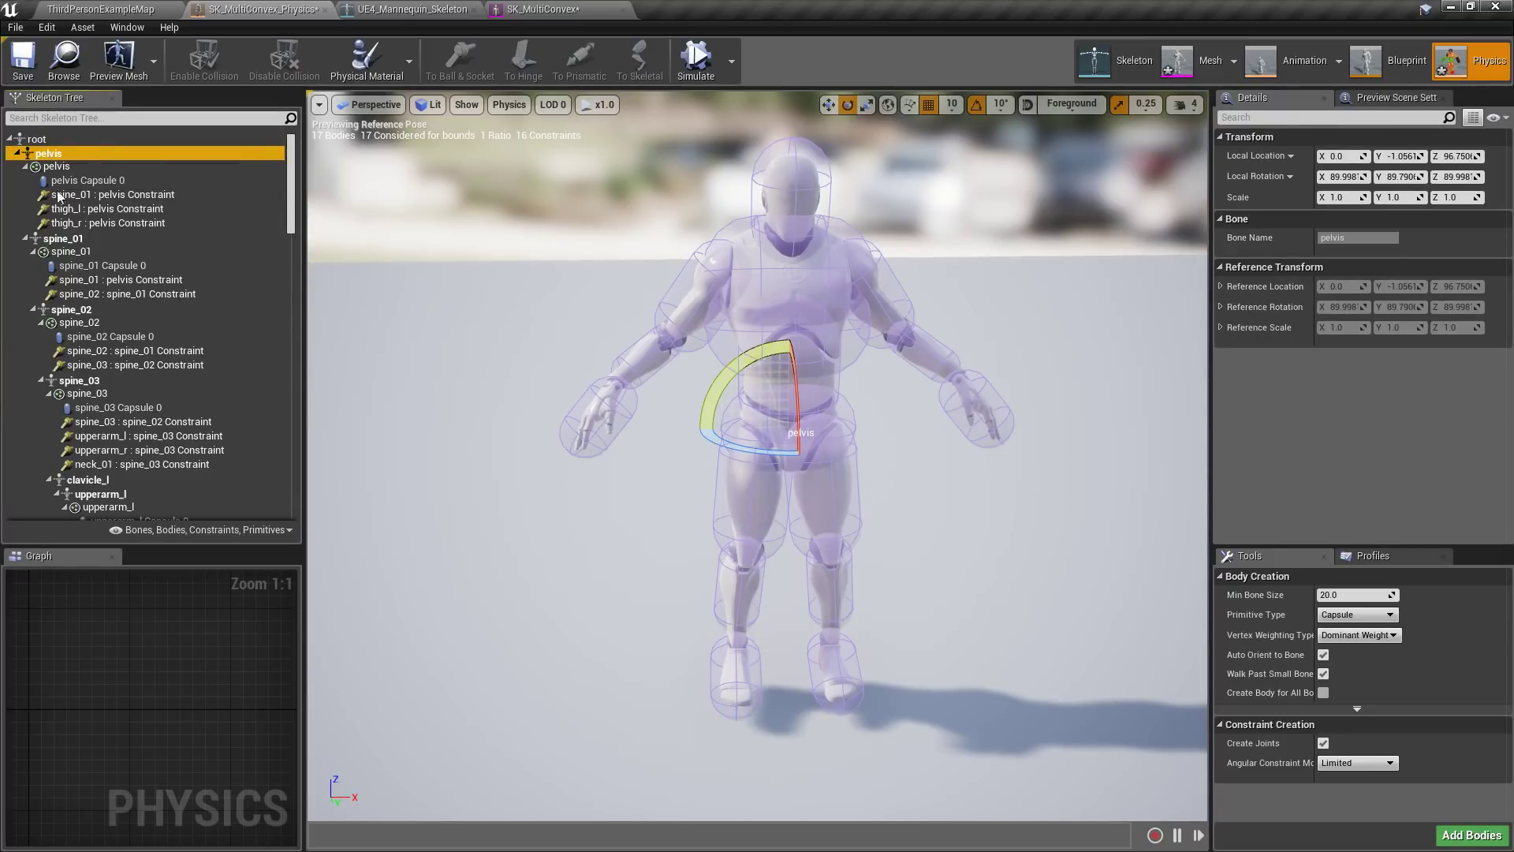
click(57, 167)
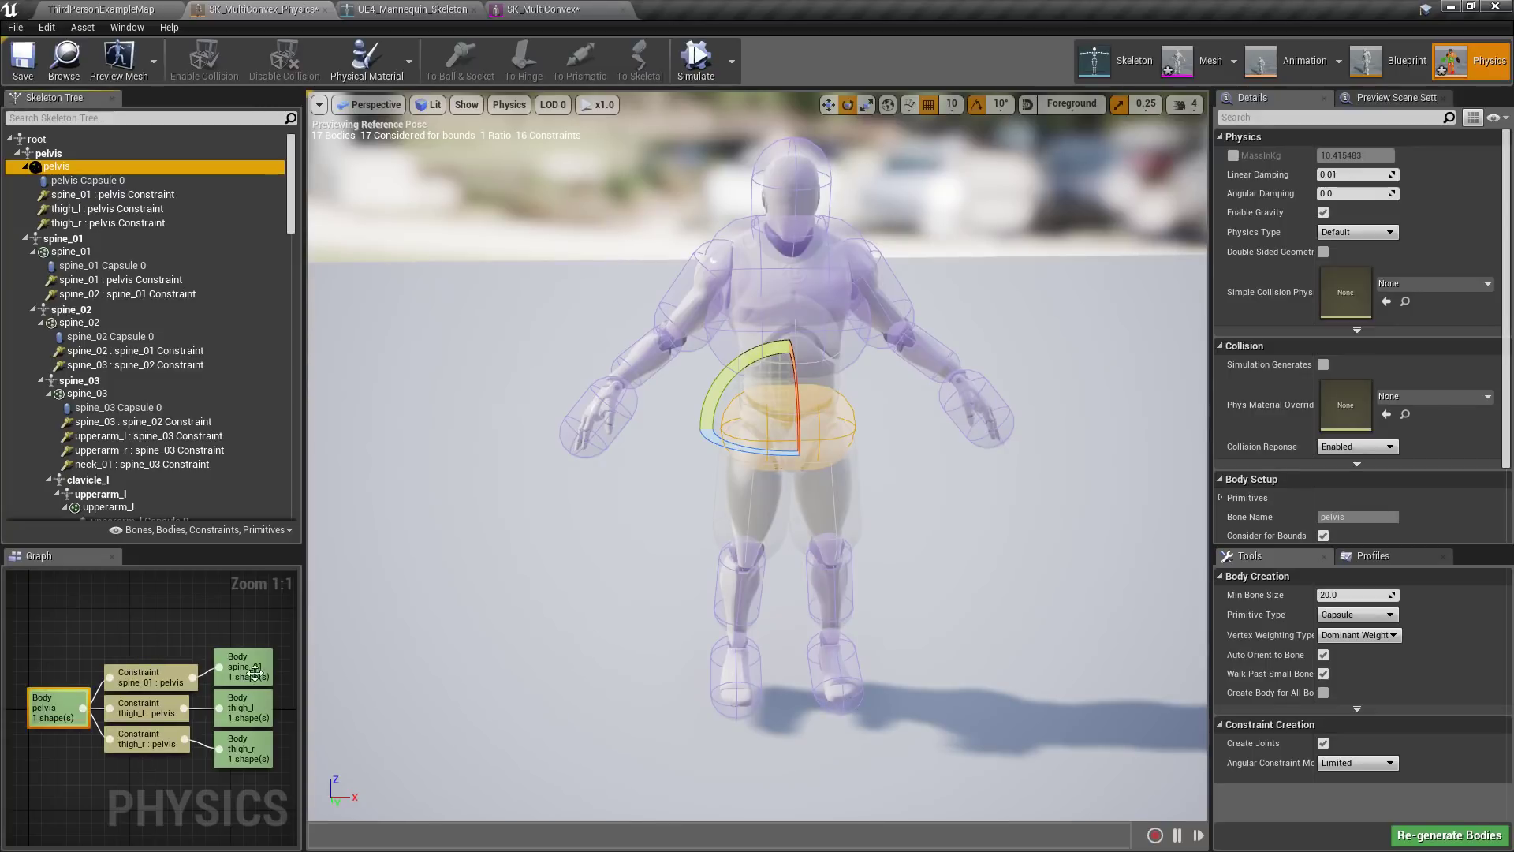
- Inspect the spine_01 body, its capsule and constraints, and the spine_02 bone in the skeleton tree
click(63, 238)
click(83, 266)
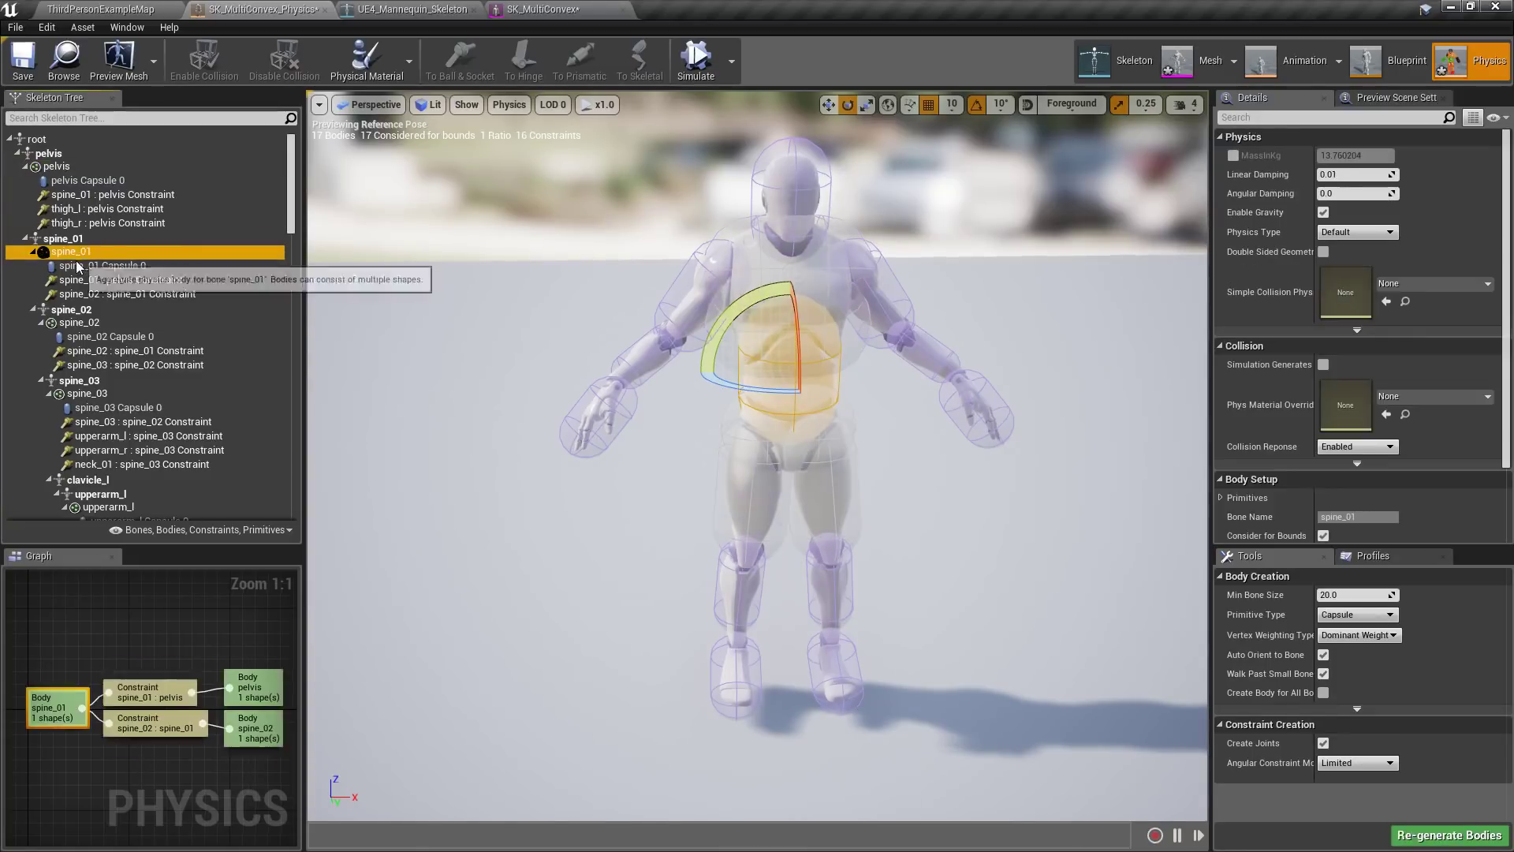
click(83, 280)
click(84, 294)
click(85, 309)
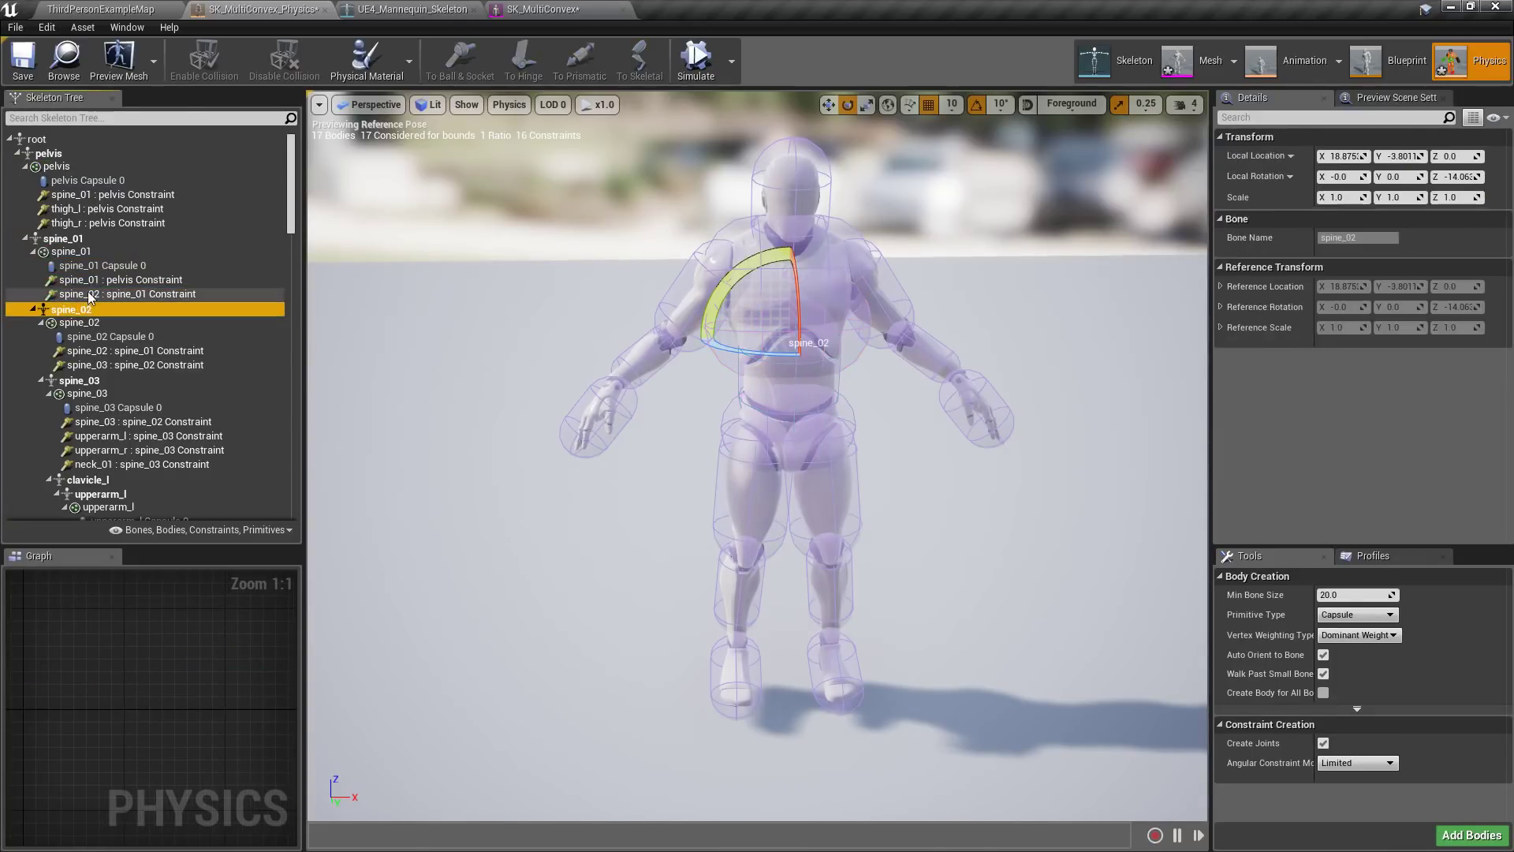
click(91, 294)
click(95, 279)
click(96, 266)
- Inspect the spine_01 body and its constraints to pelvis and spine_02 by selecting their graph nodes
click(52, 707)
click(145, 694)
click(181, 714)
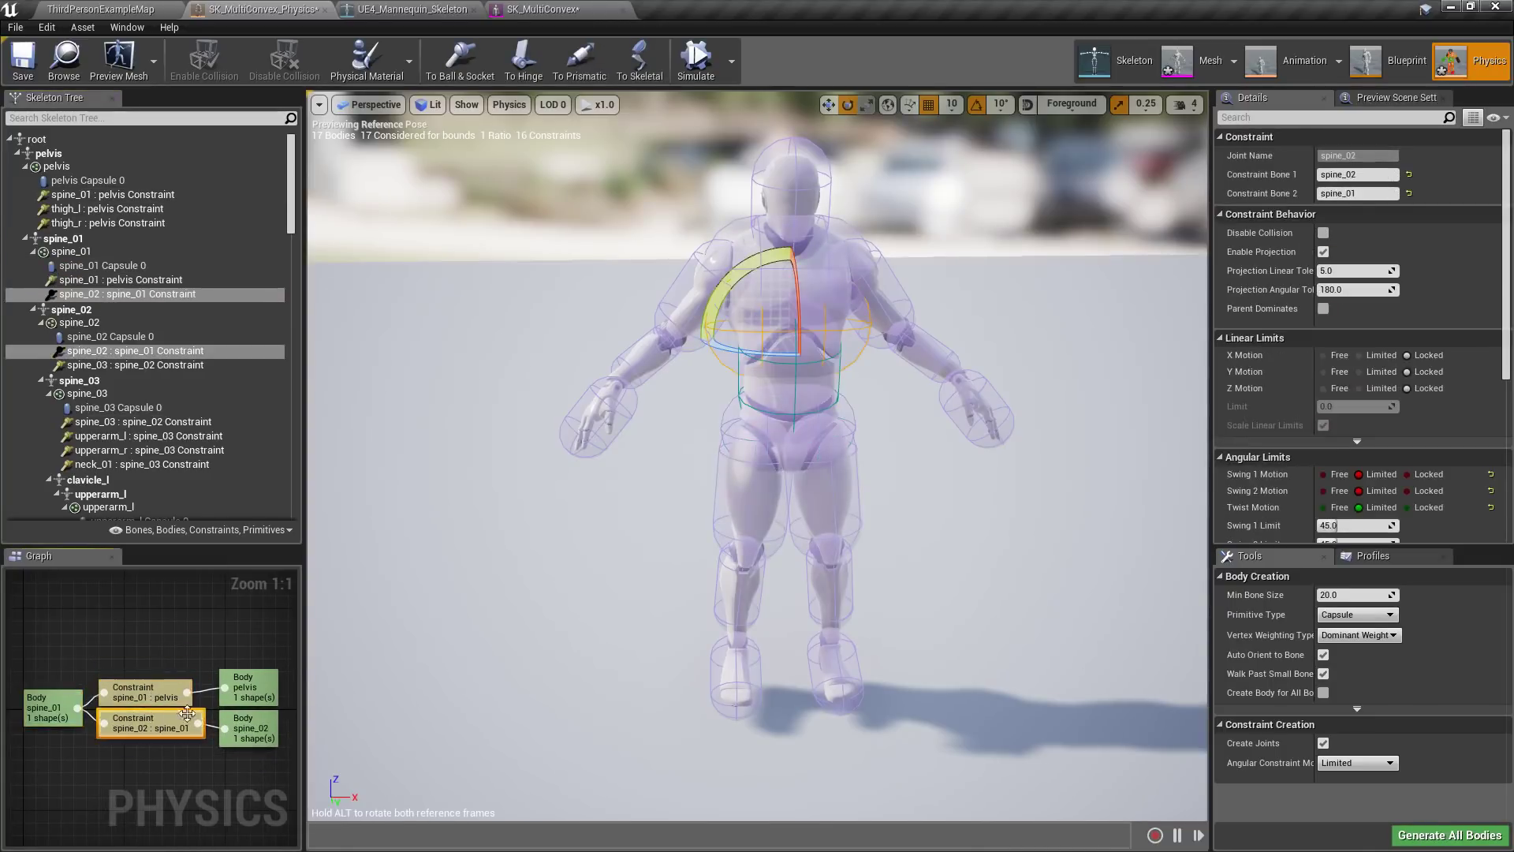
- Select the connected pelvis and spine_02 bodies in the graph, and return to the spine_01 body
click(248, 695)
click(249, 730)
click(68, 706)
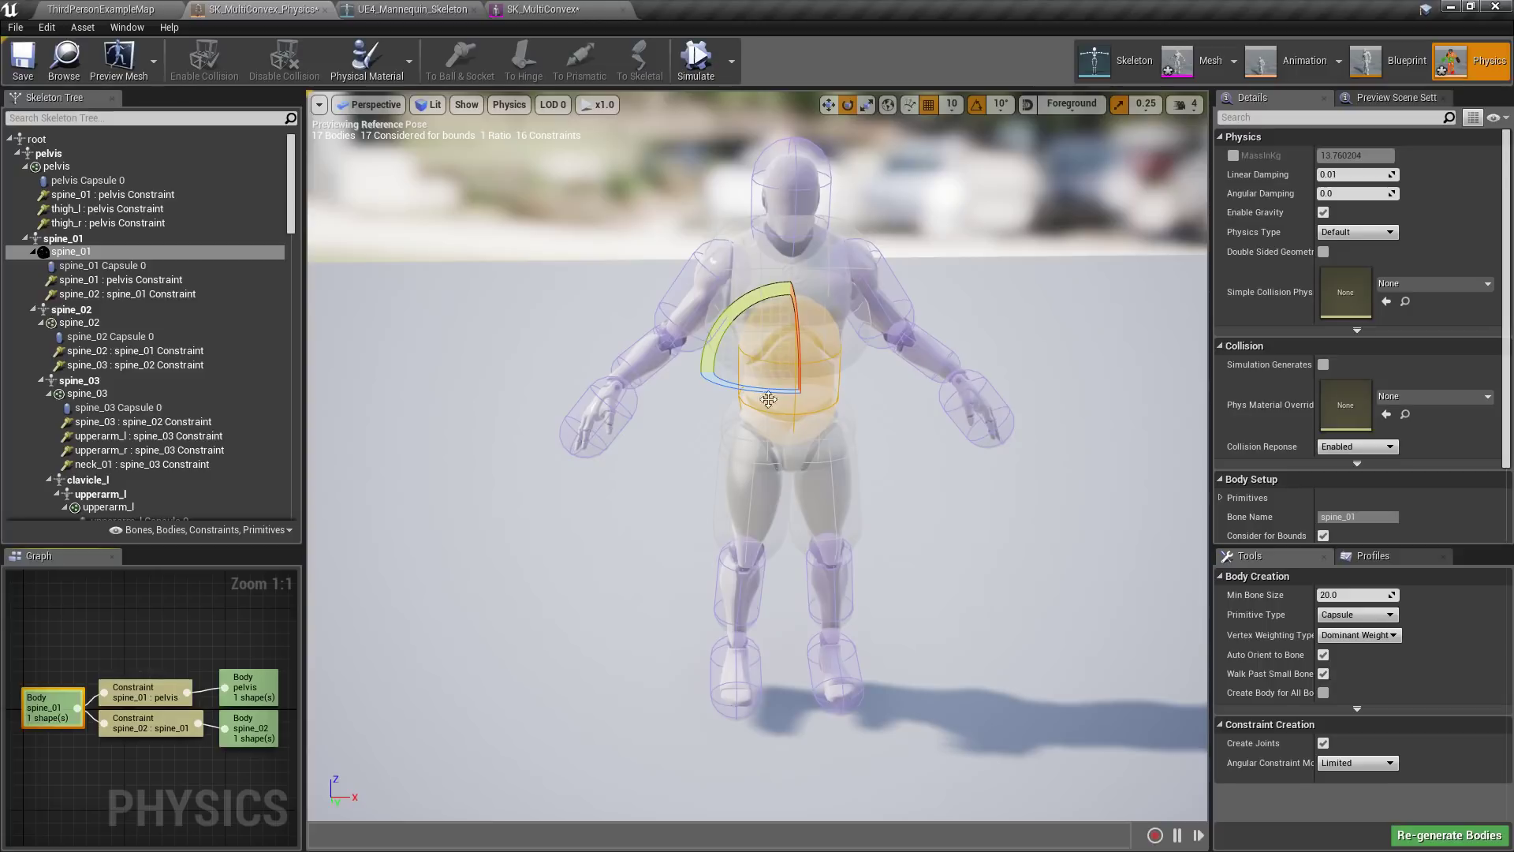
mouse_move(736, 448)
alt+mouse_down()
mouse_move(836, 453)
mouse_move(727, 463)
alt+mouse_up()
scroll(726, 463, up, 5)
scroll(726, 463, down, 8)
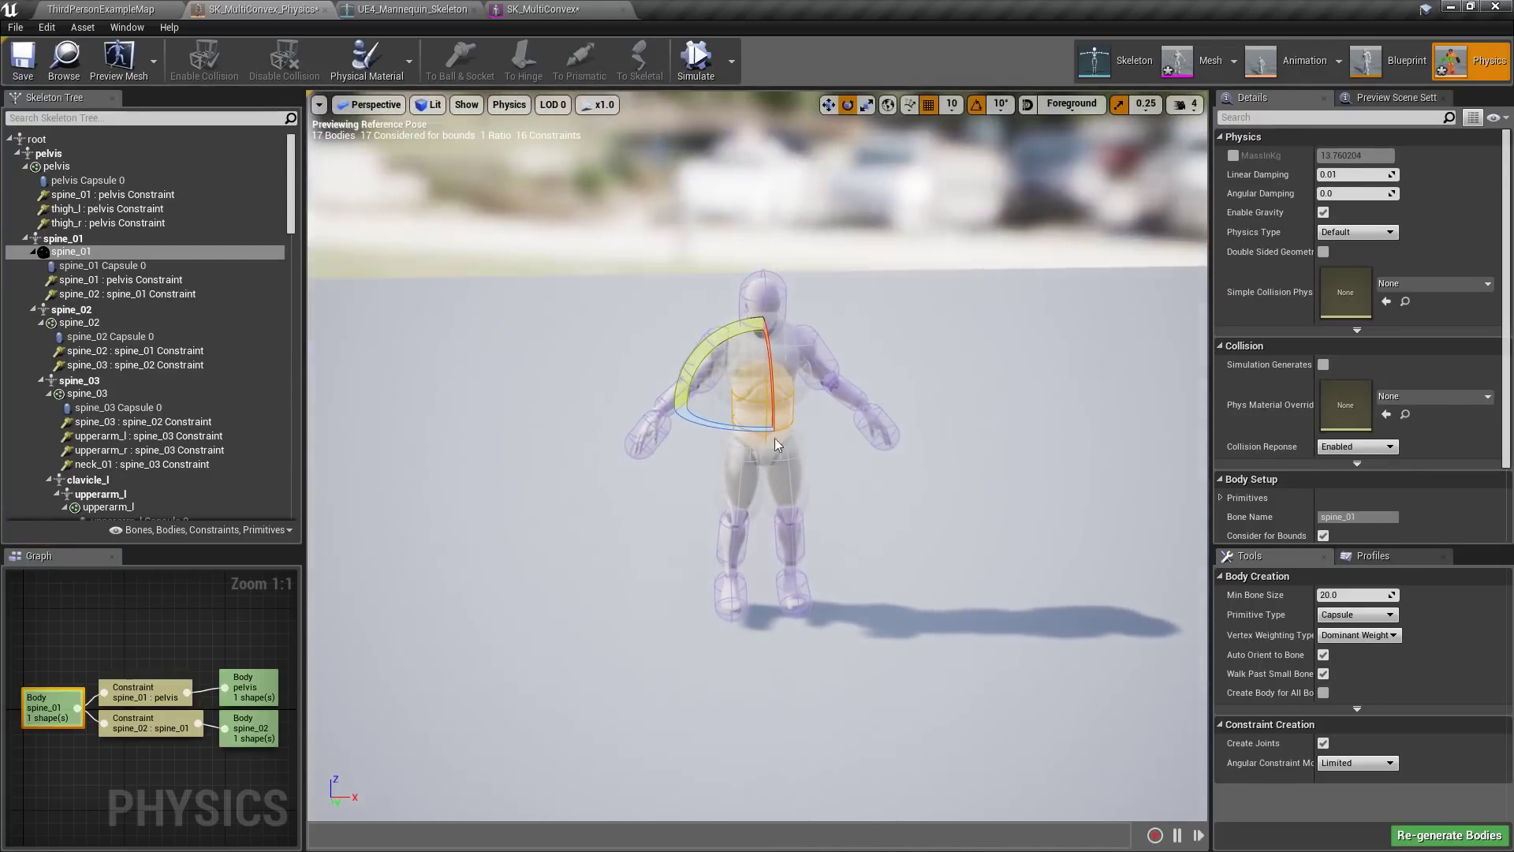
right_drag(943, 365, 907, 276)
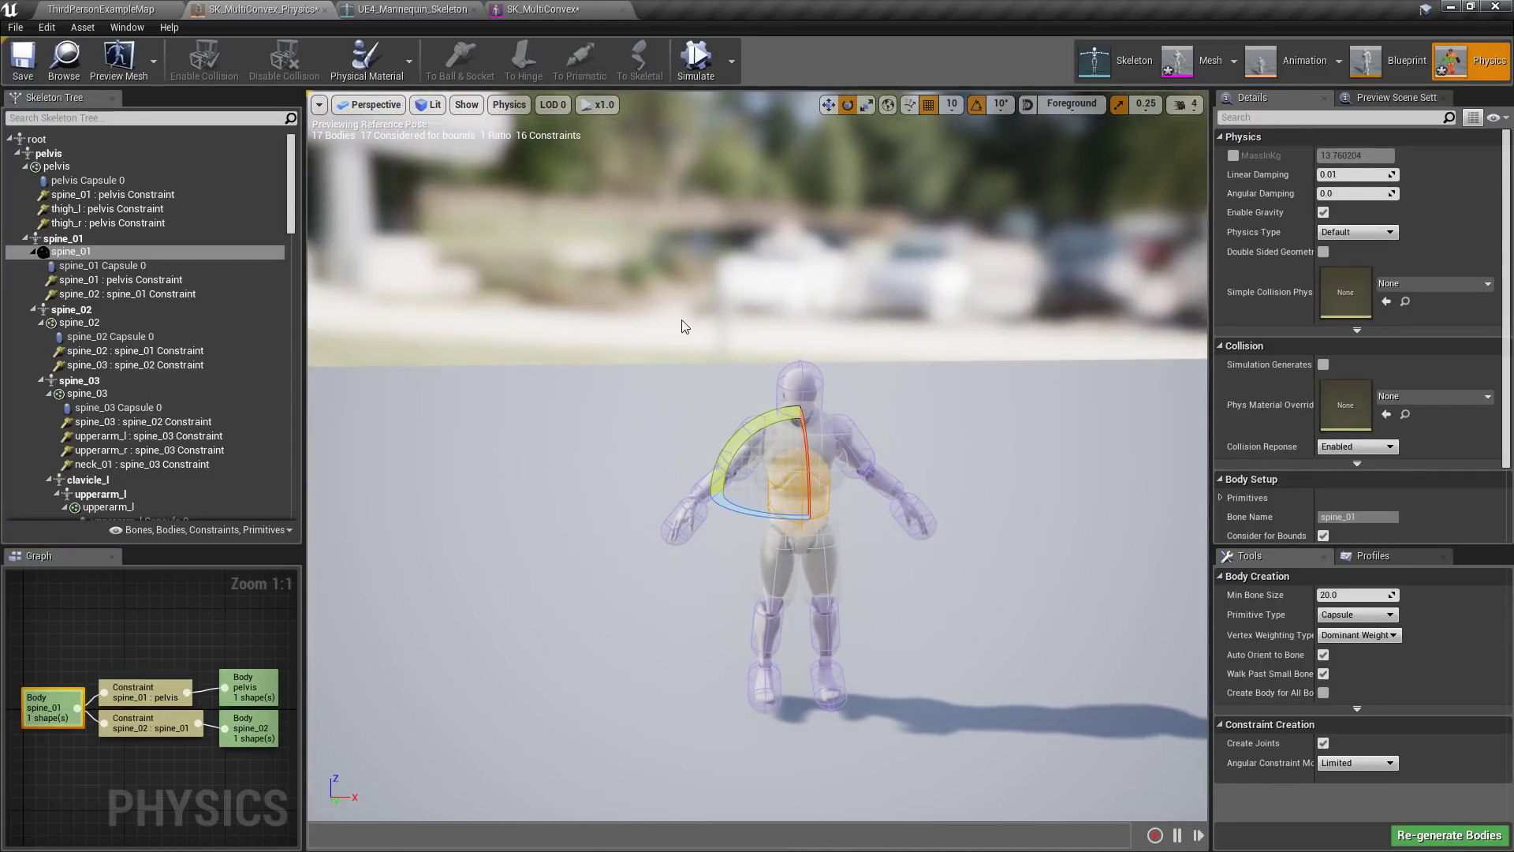
- Open the preview scene settings and review the preview mesh, lighting and environment options
click(1368, 97)
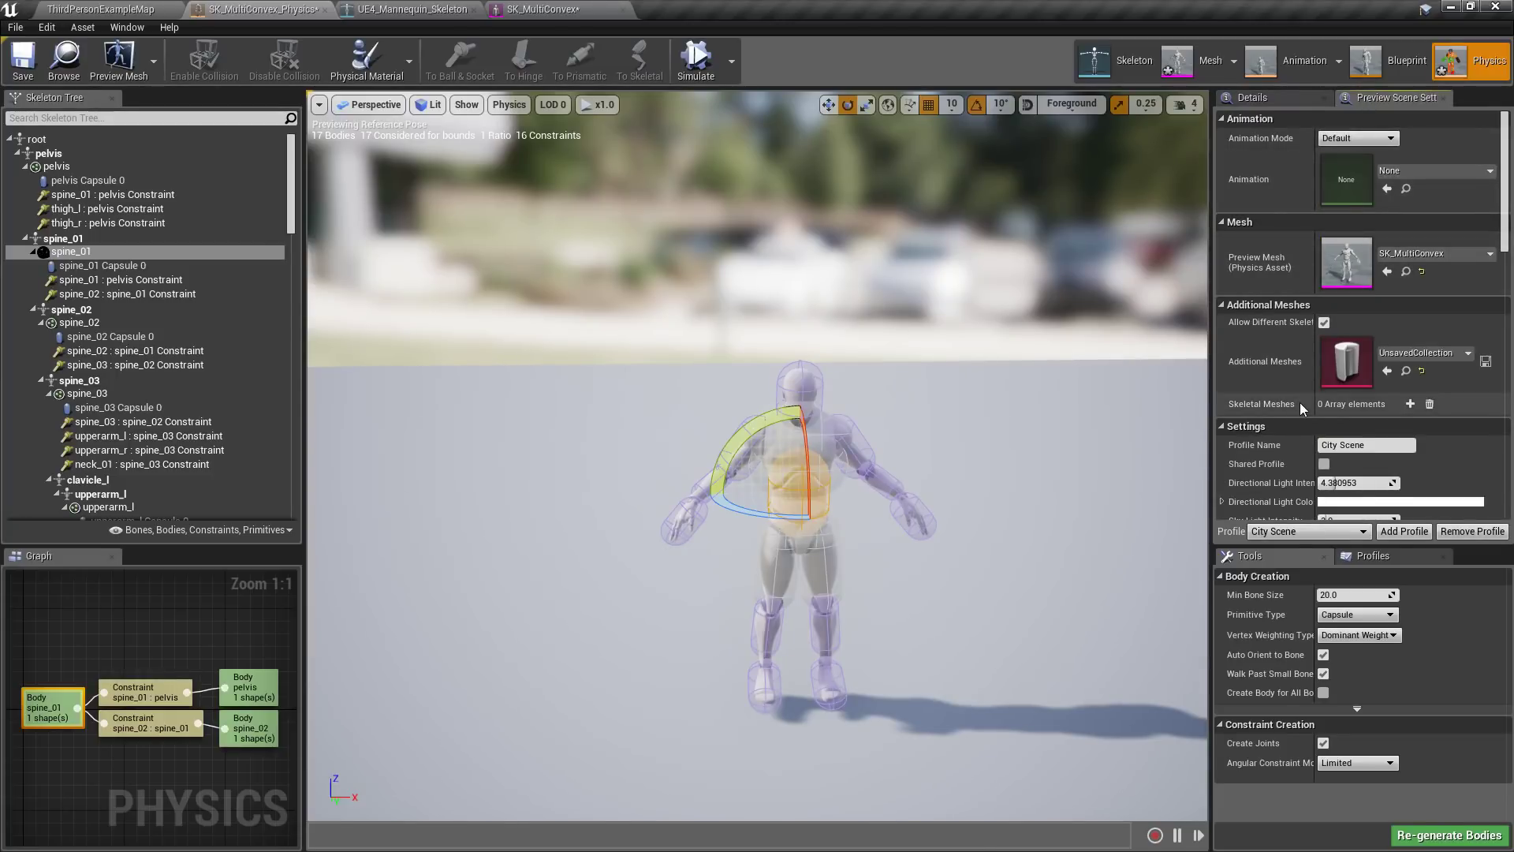
scroll(1305, 418, down, 5)
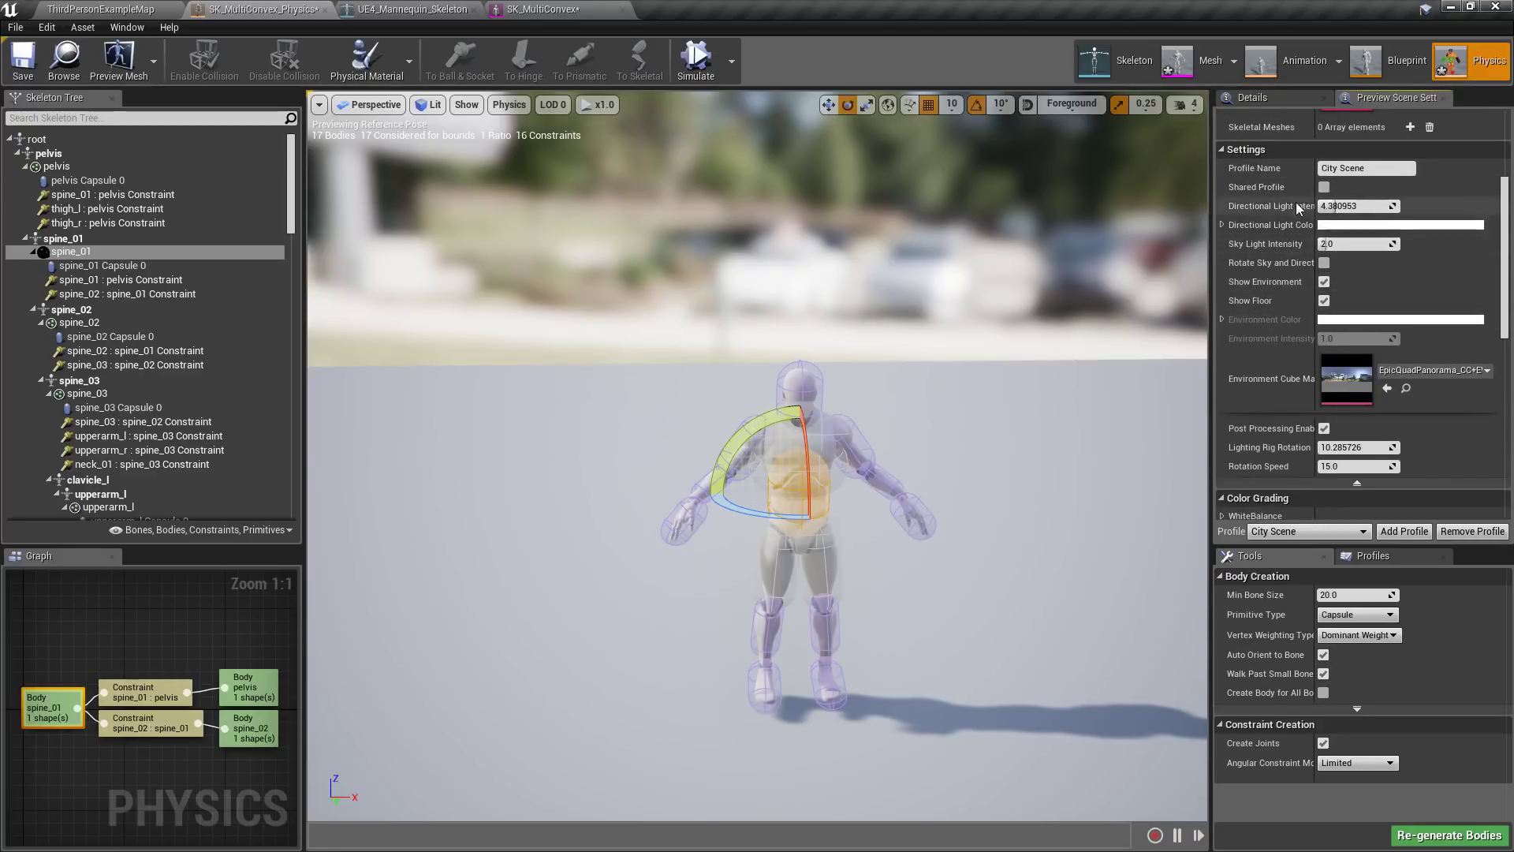
scroll(1271, 319, up, 1)
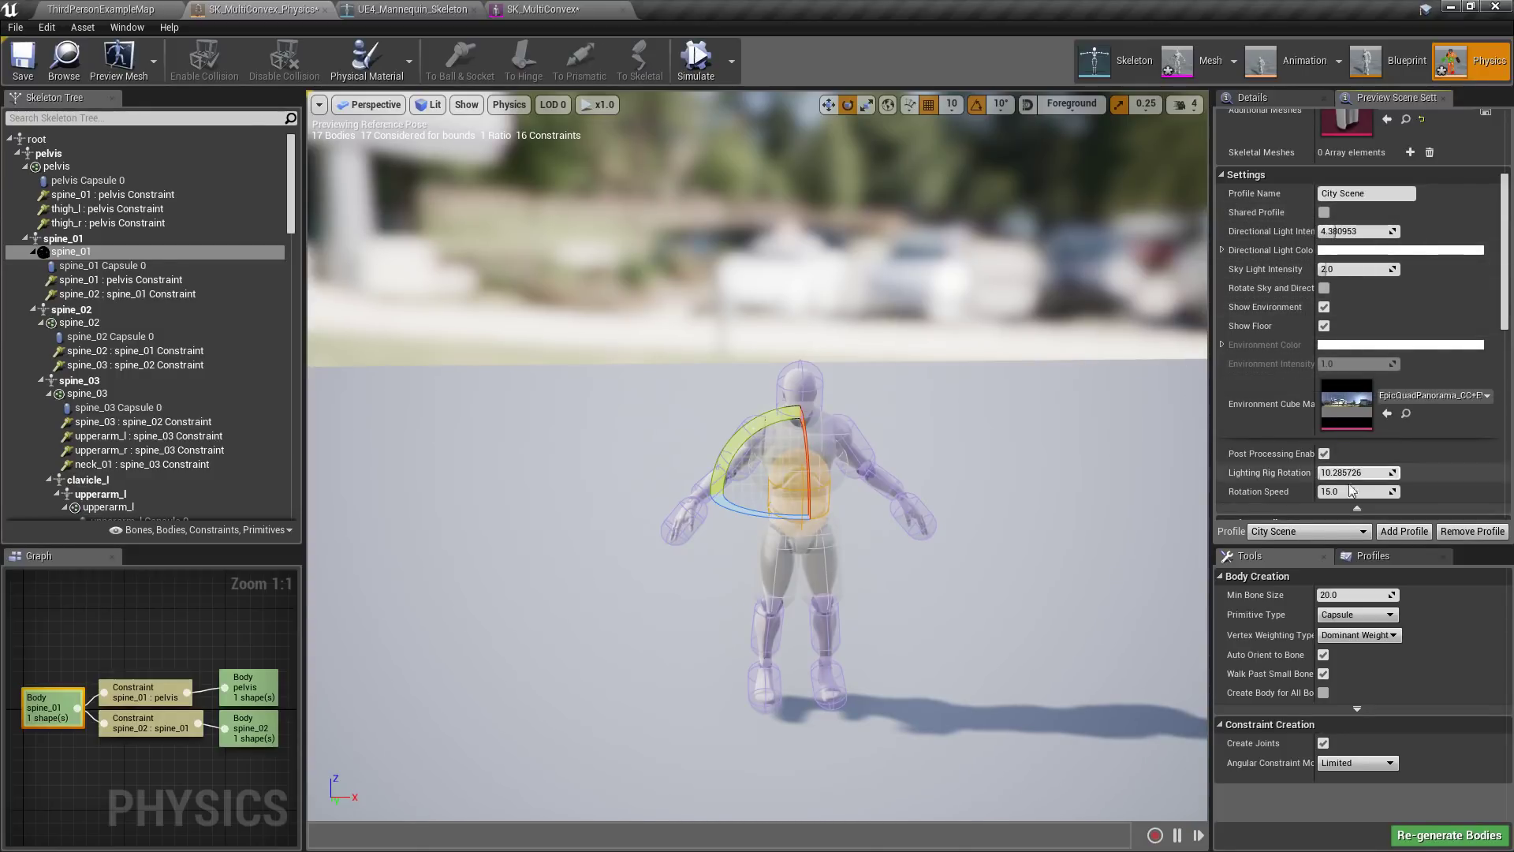
- Preview the character with the Sunset Scene and Desert Scene profiles, and switch back to City Scene
click(1293, 532)
click(1282, 553)
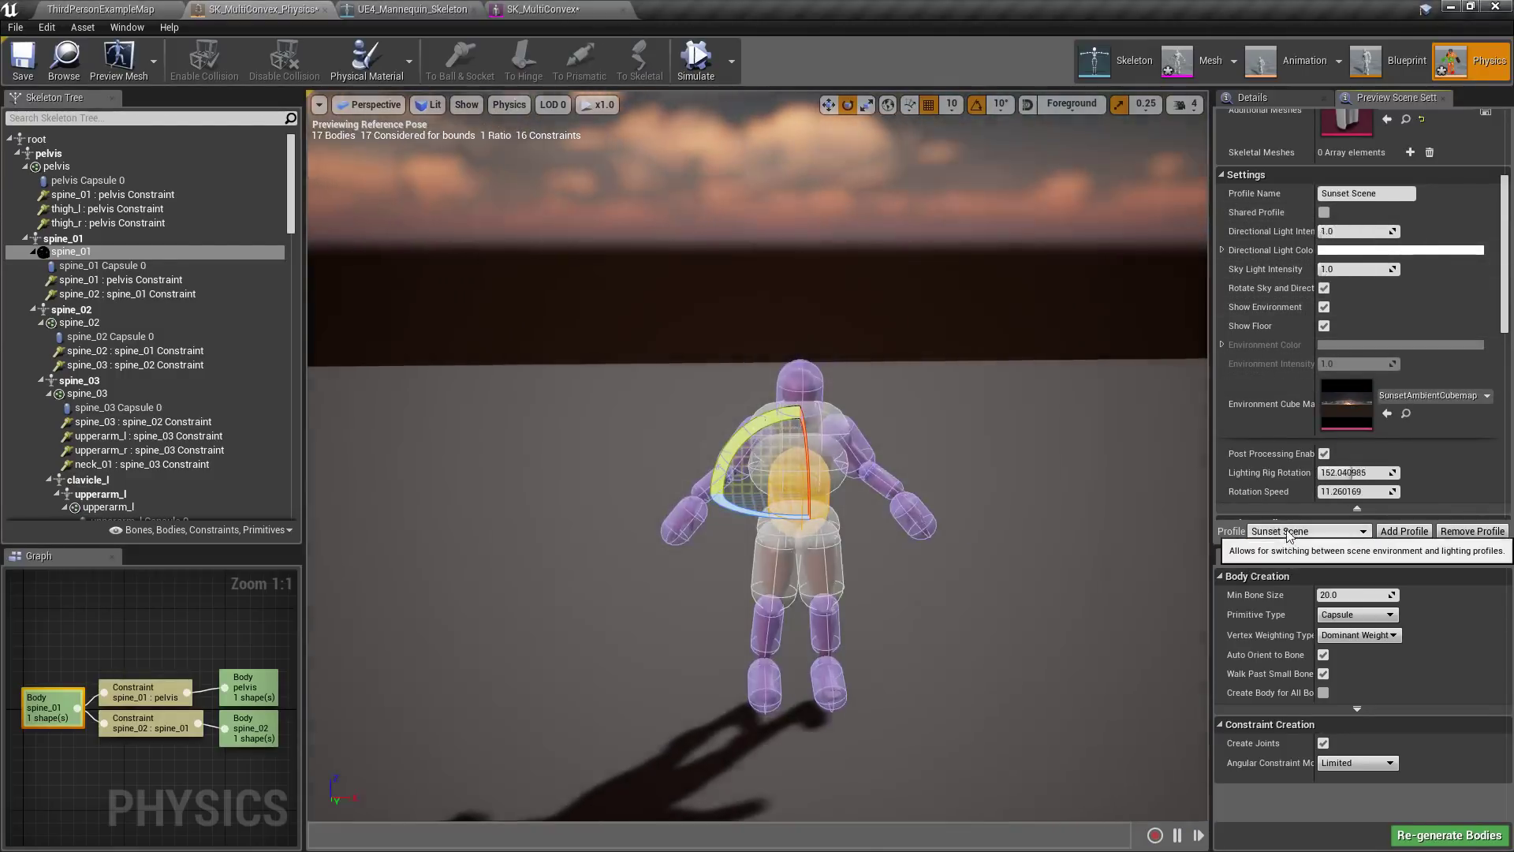
click(1293, 531)
click(1284, 541)
click(1287, 532)
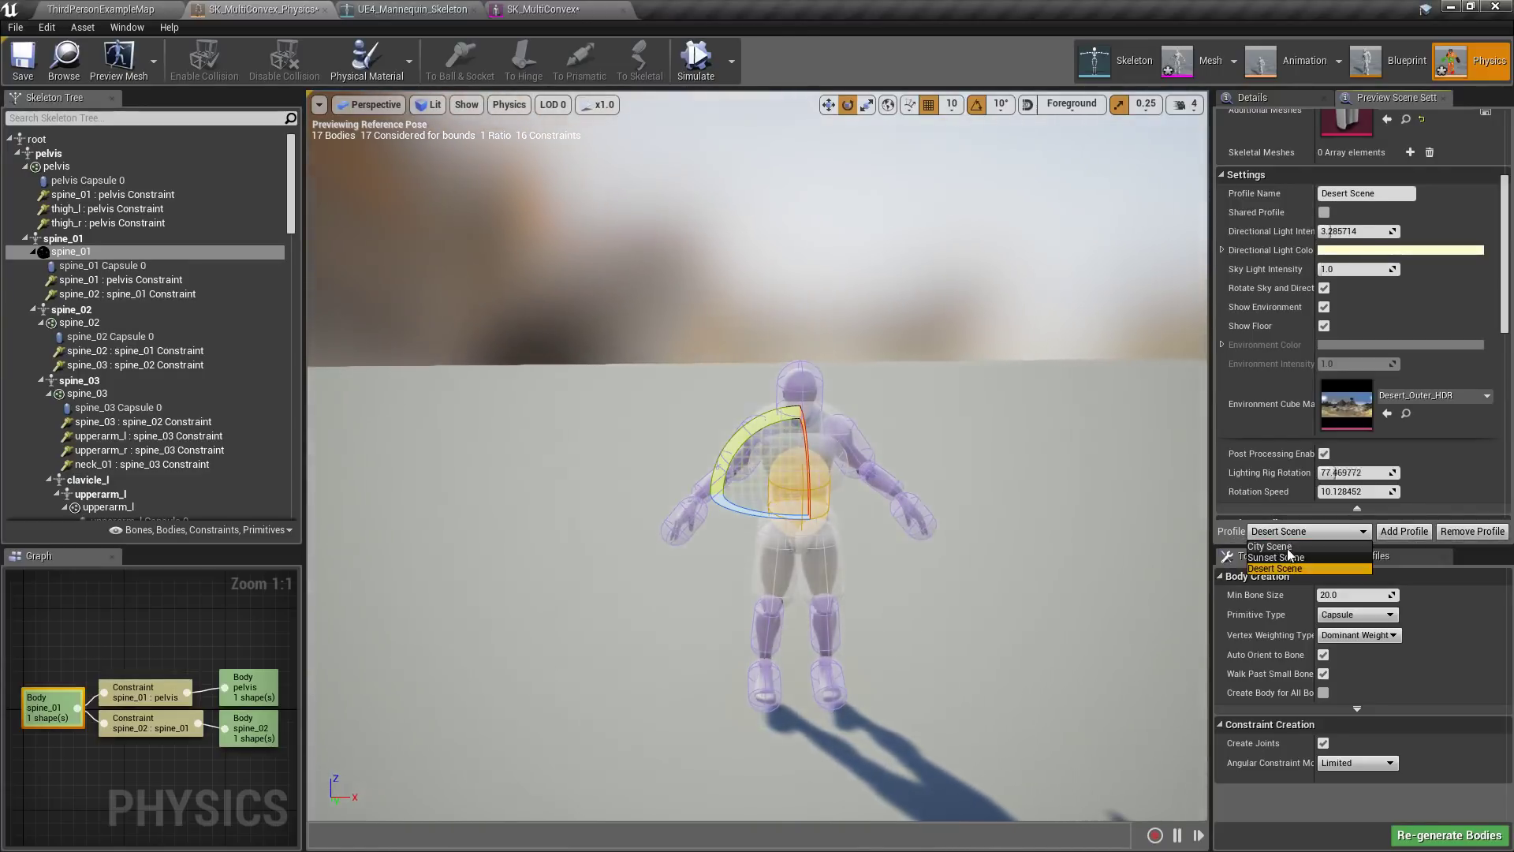
click(1284, 567)
- Look through the color grading, lens and rendering feature settings of the preview scene
scroll(1263, 442, down, 5)
scroll(1267, 441, down, 4)
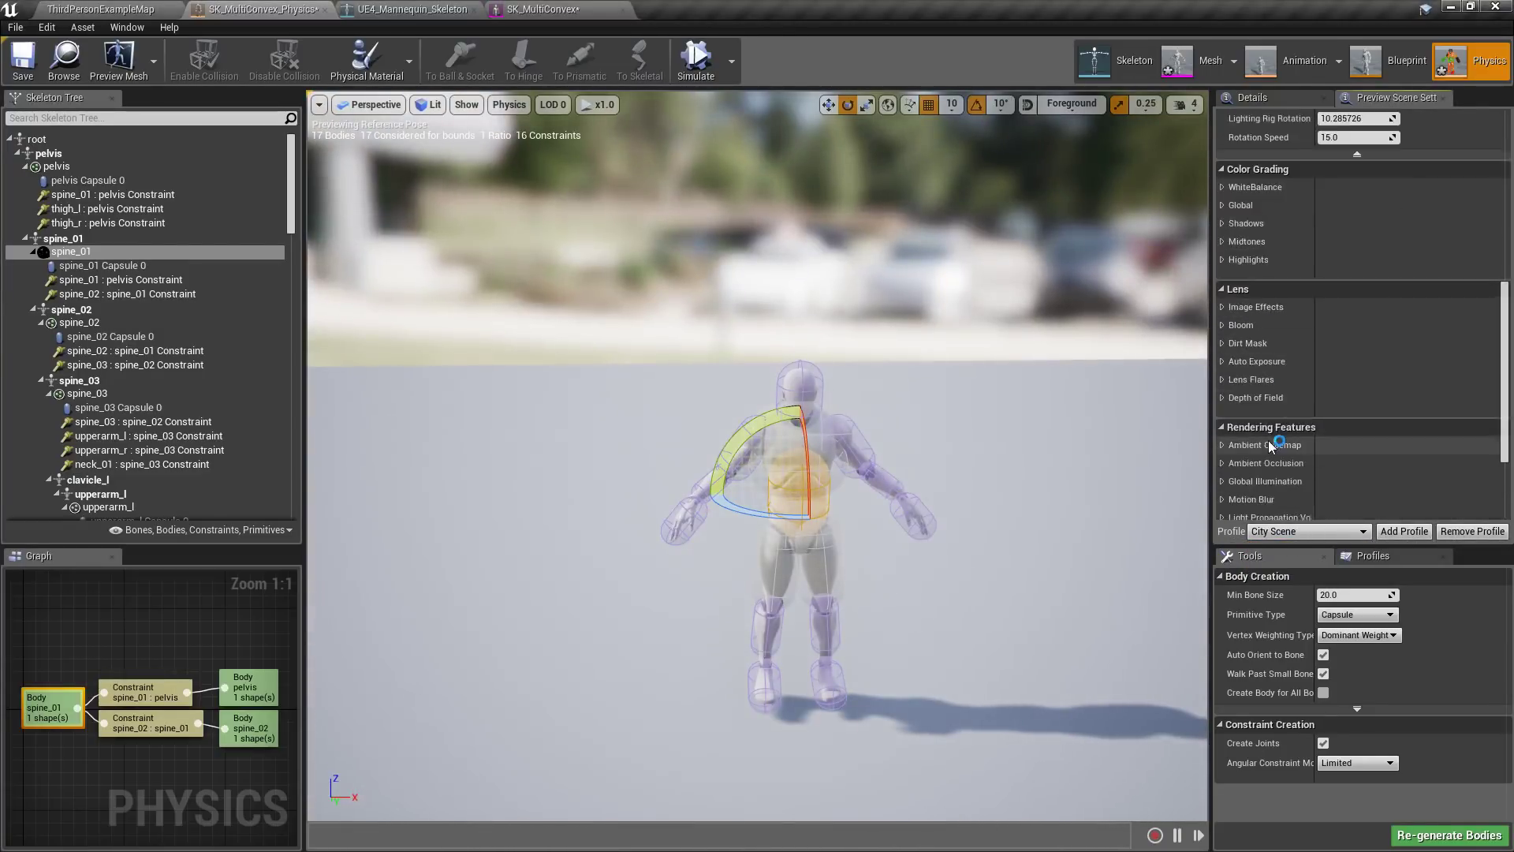
drag(1503, 495, 1490, 251)
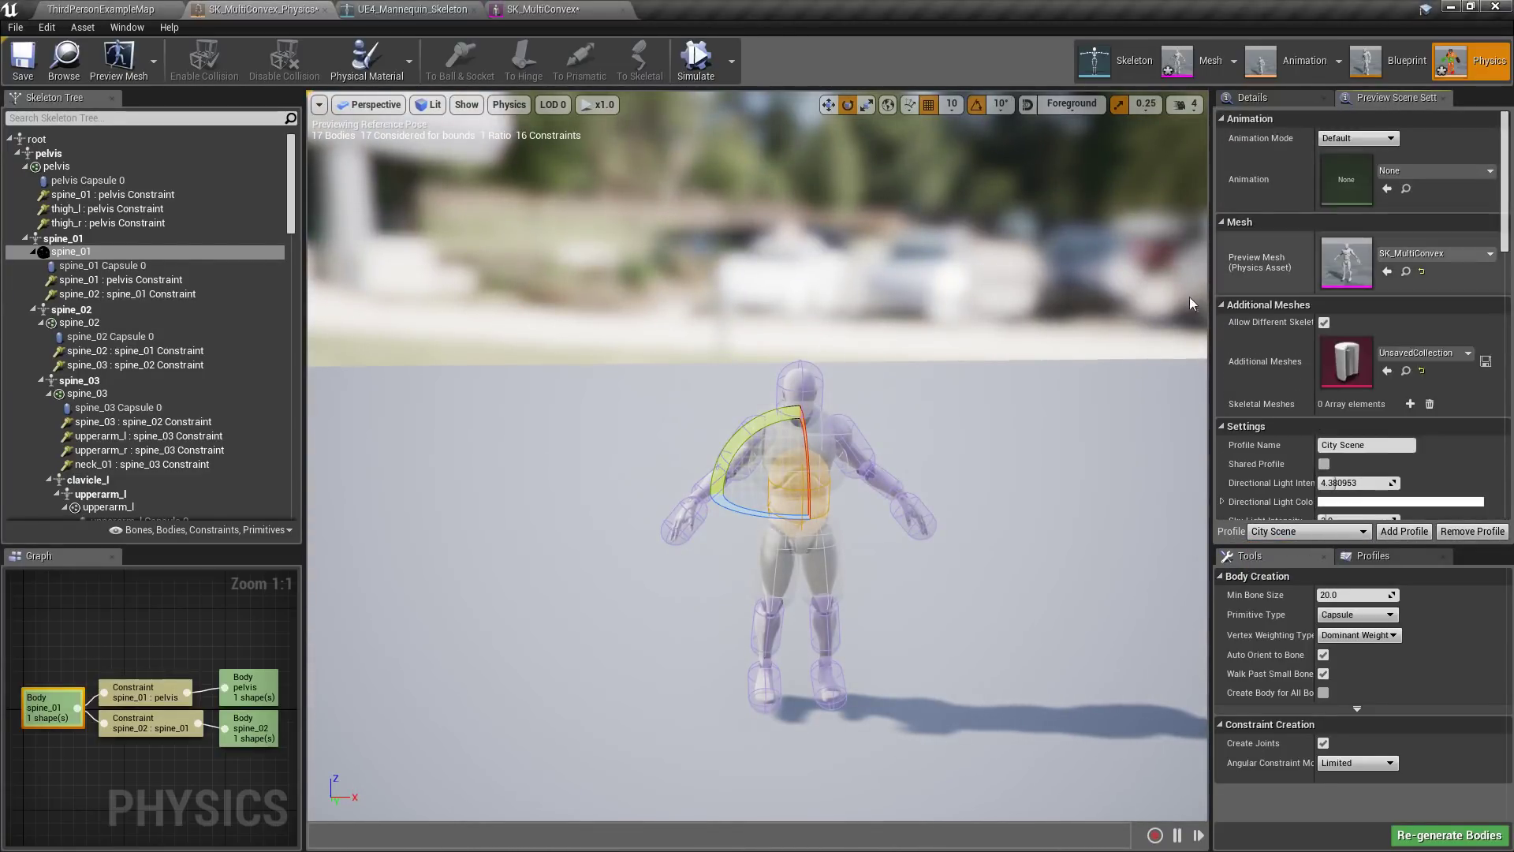
- Check the body creation tools with the spine_01 body selected in the viewport, and clear the selection
right_drag(832, 393, 850, 393)
click(753, 348)
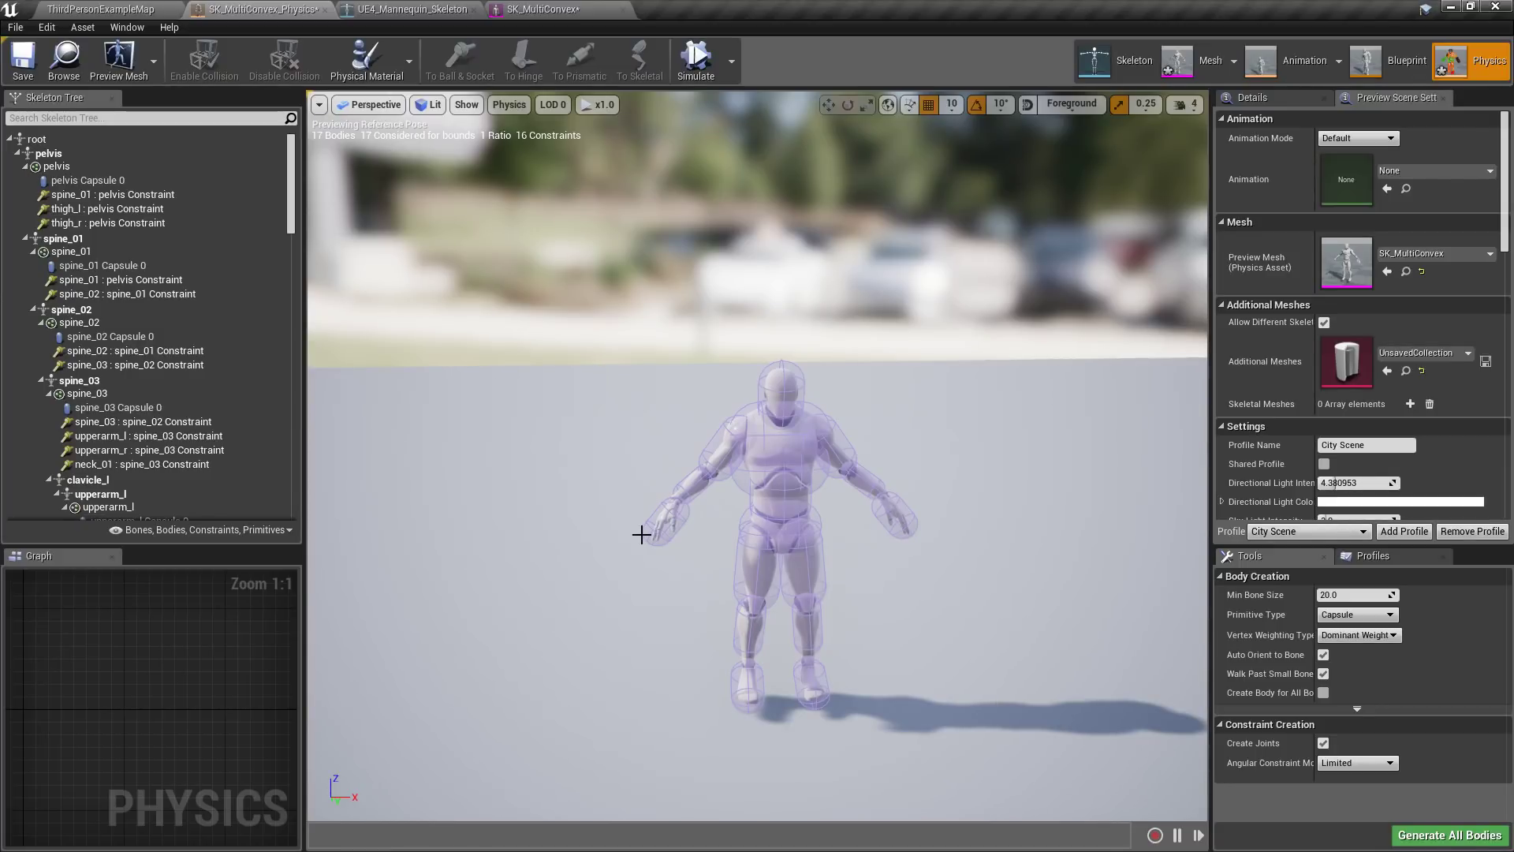
right_drag(606, 425, 610, 491)
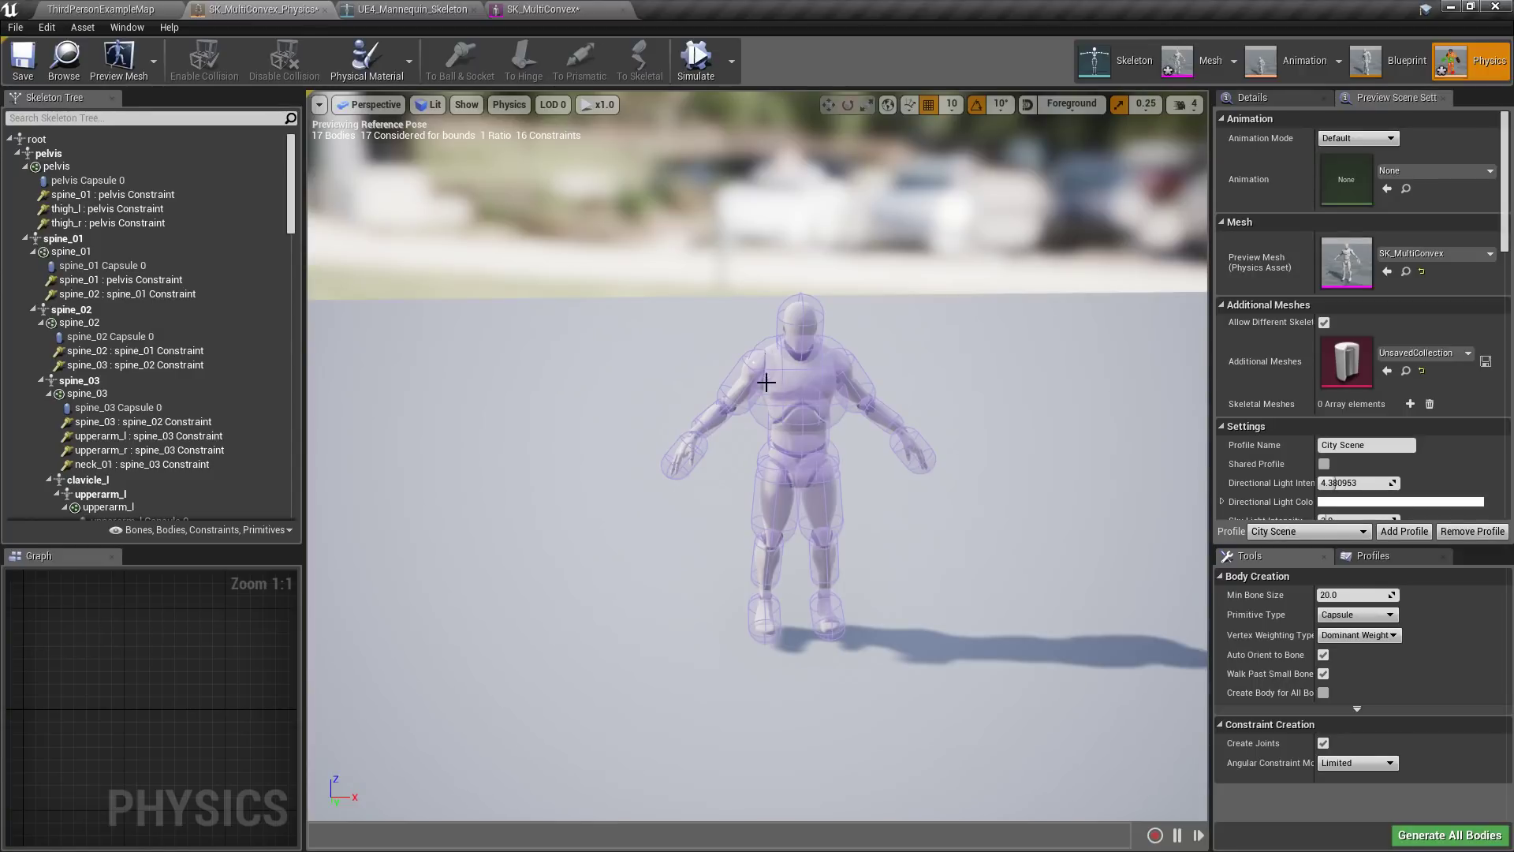
click(800, 398)
click(798, 430)
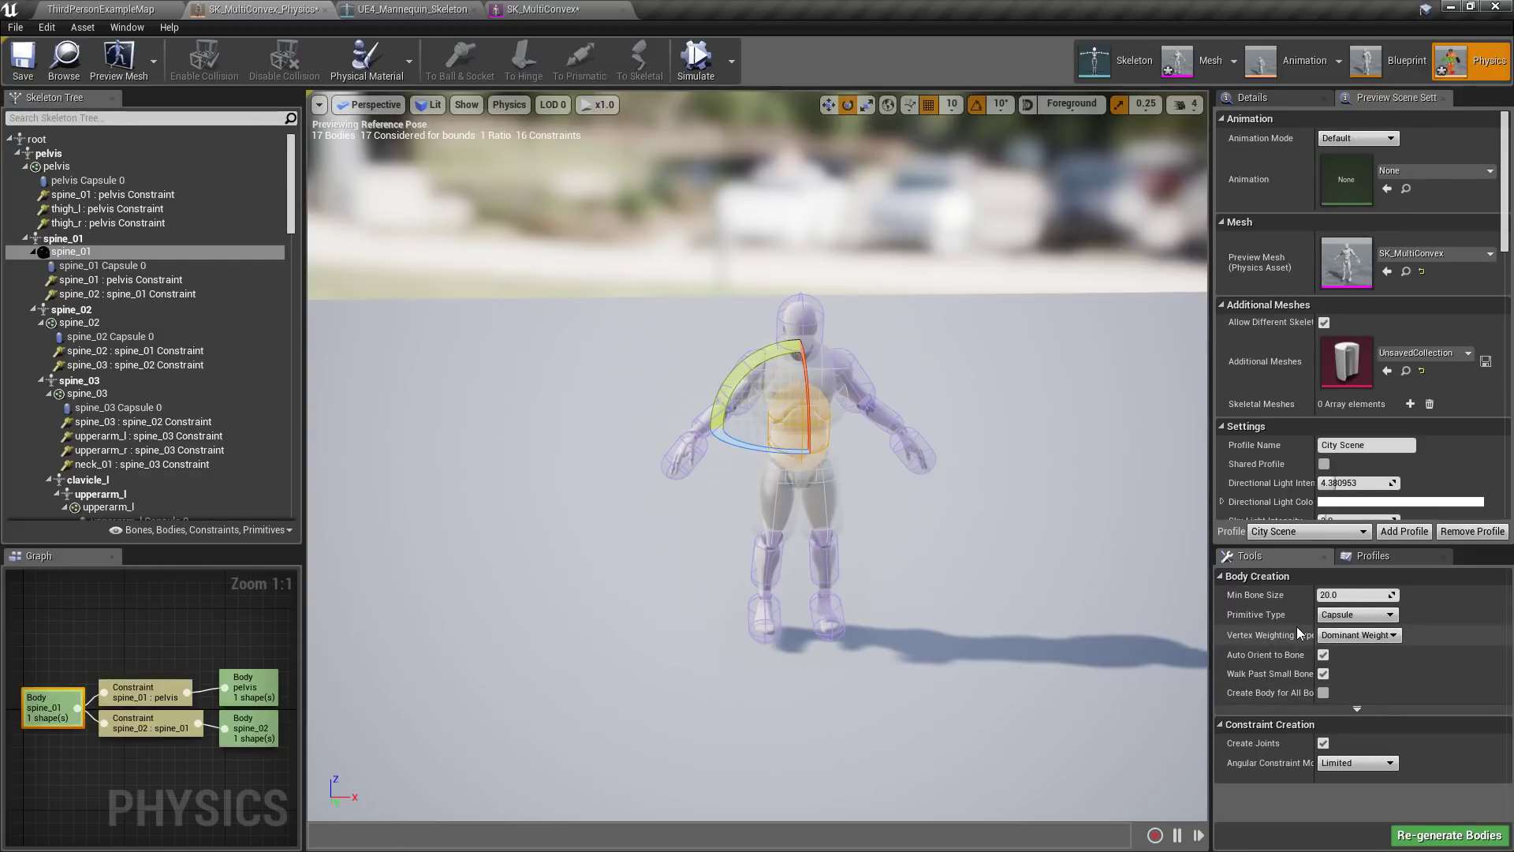
click(439, 388)
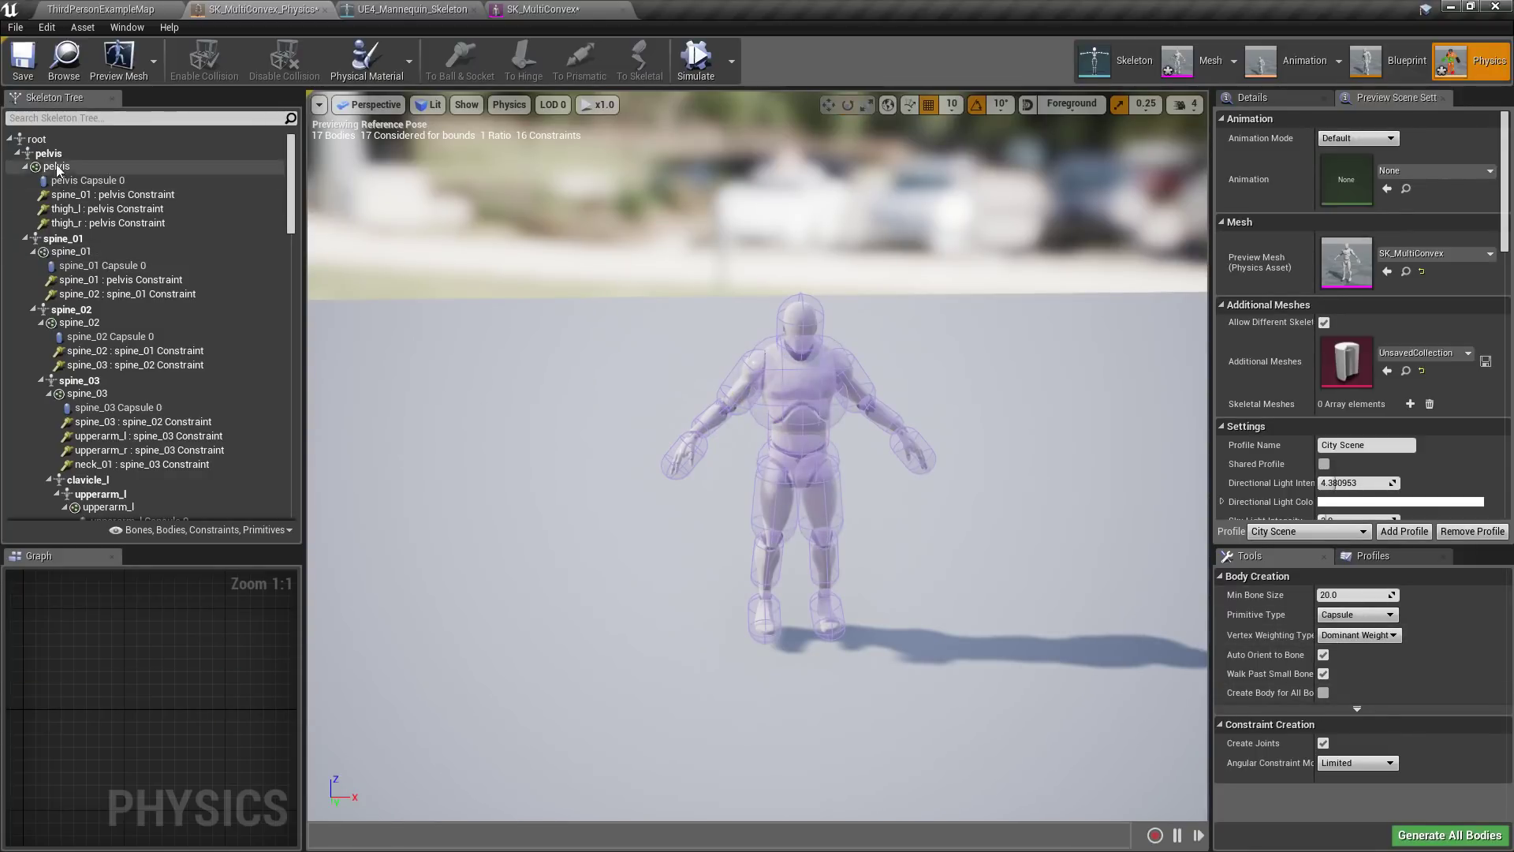
- Delete all bodies and their constraints from the physics asset, leaving only bones in the skeleton tree
click(38, 140)
right_click(50, 140)
mouse_move(110, 211)
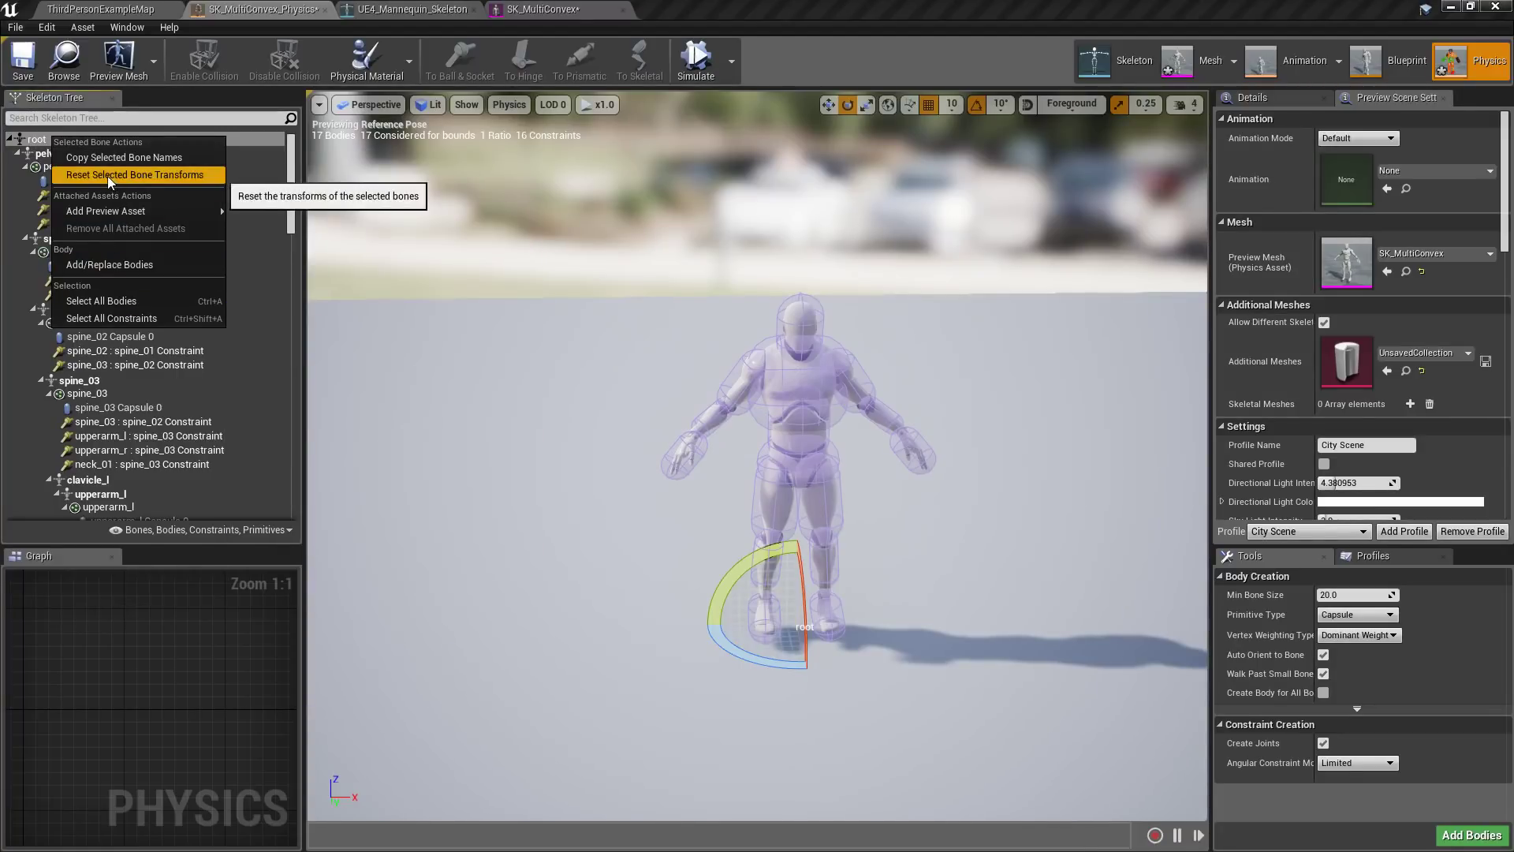
click(25, 143)
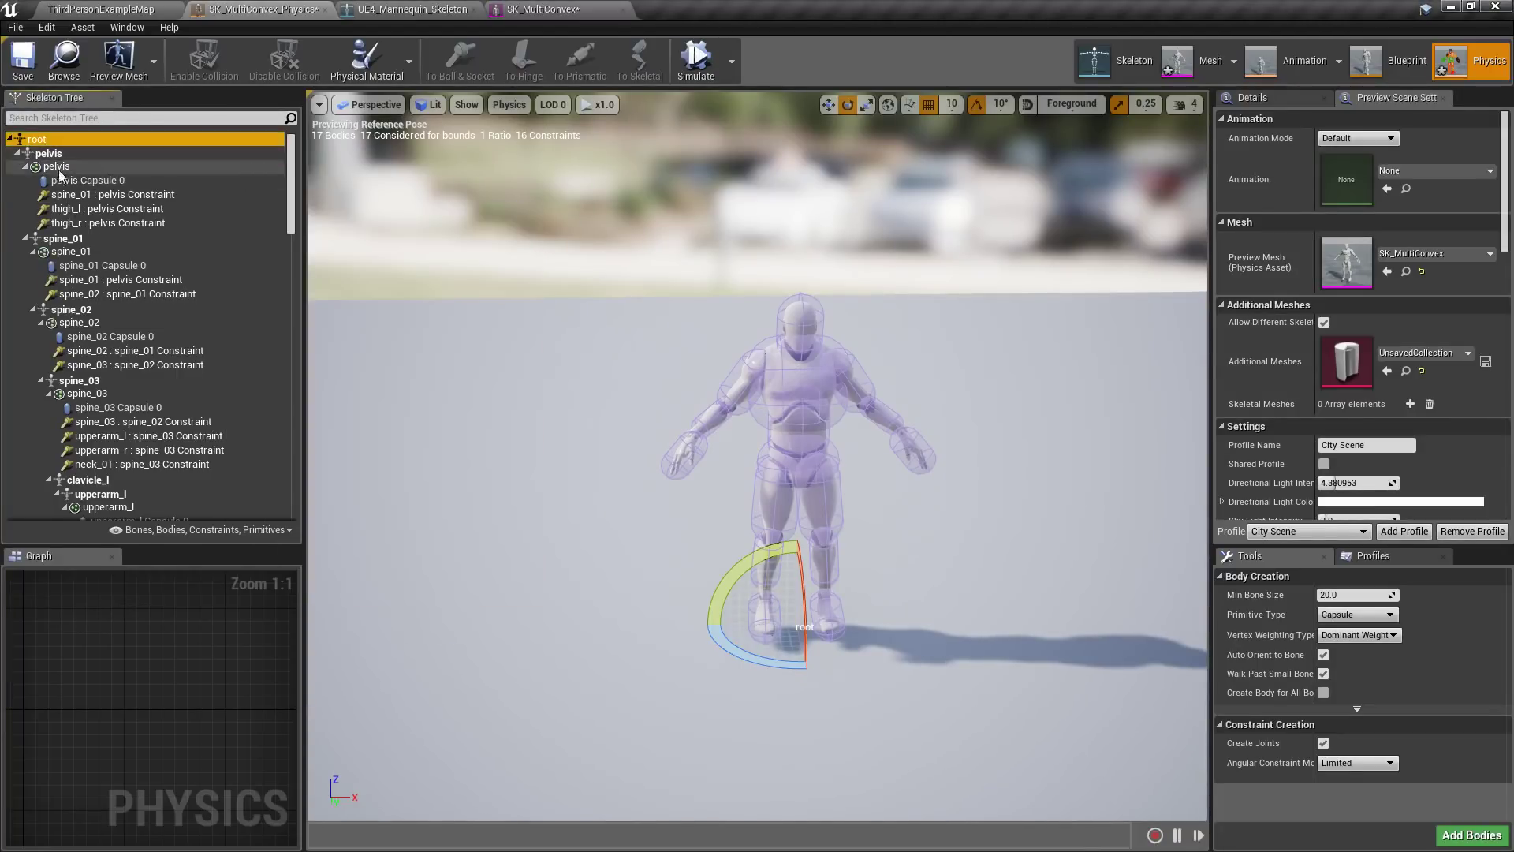
scroll(162, 378, down, 18)
scroll(237, 362, down, 10)
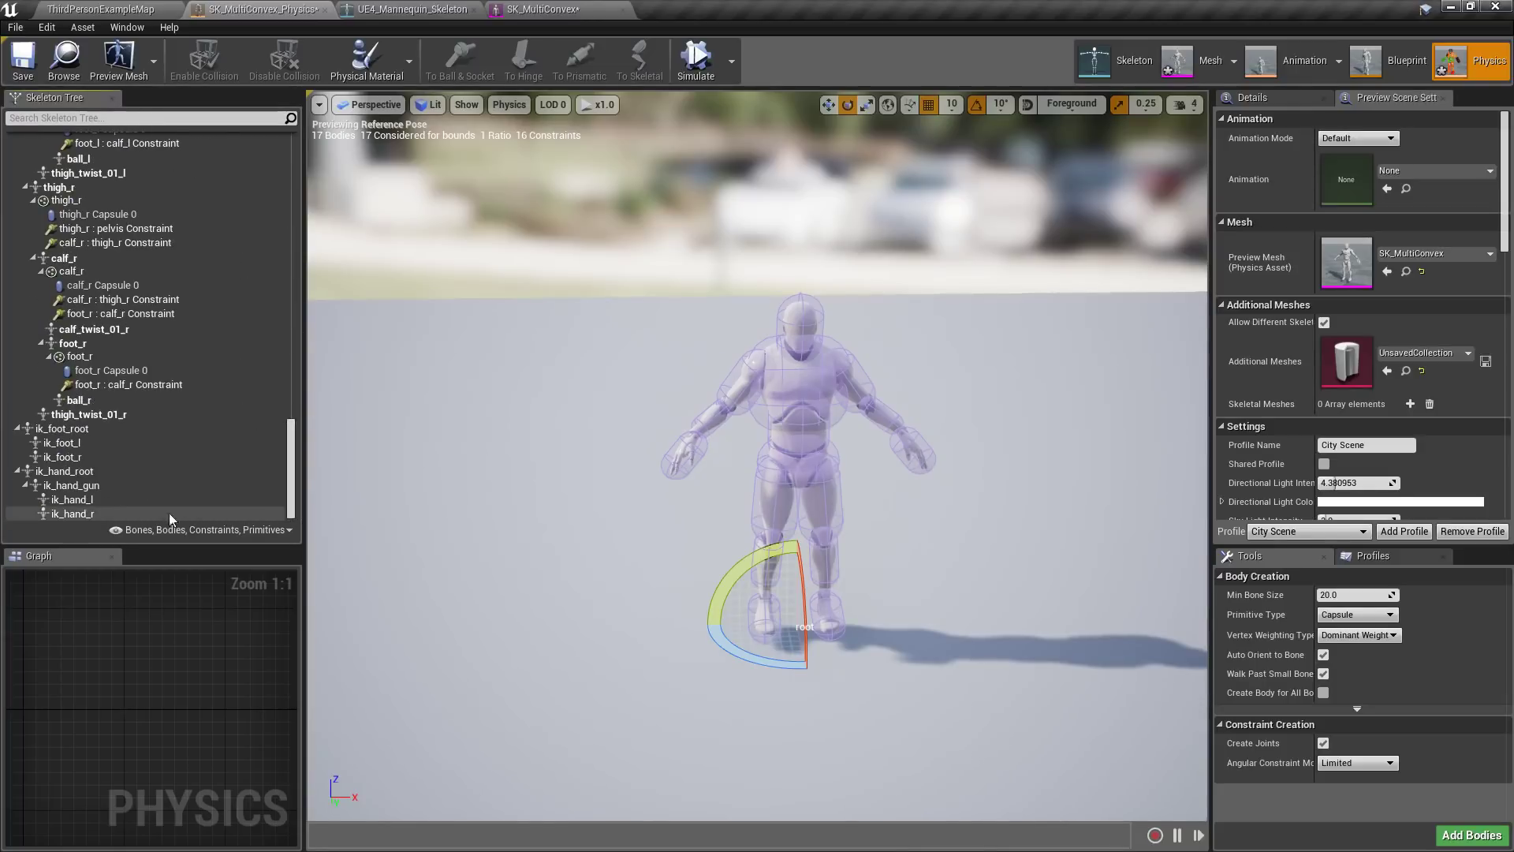
key(ctrl+a)
key(Delete)
scroll(126, 465, up, 15)
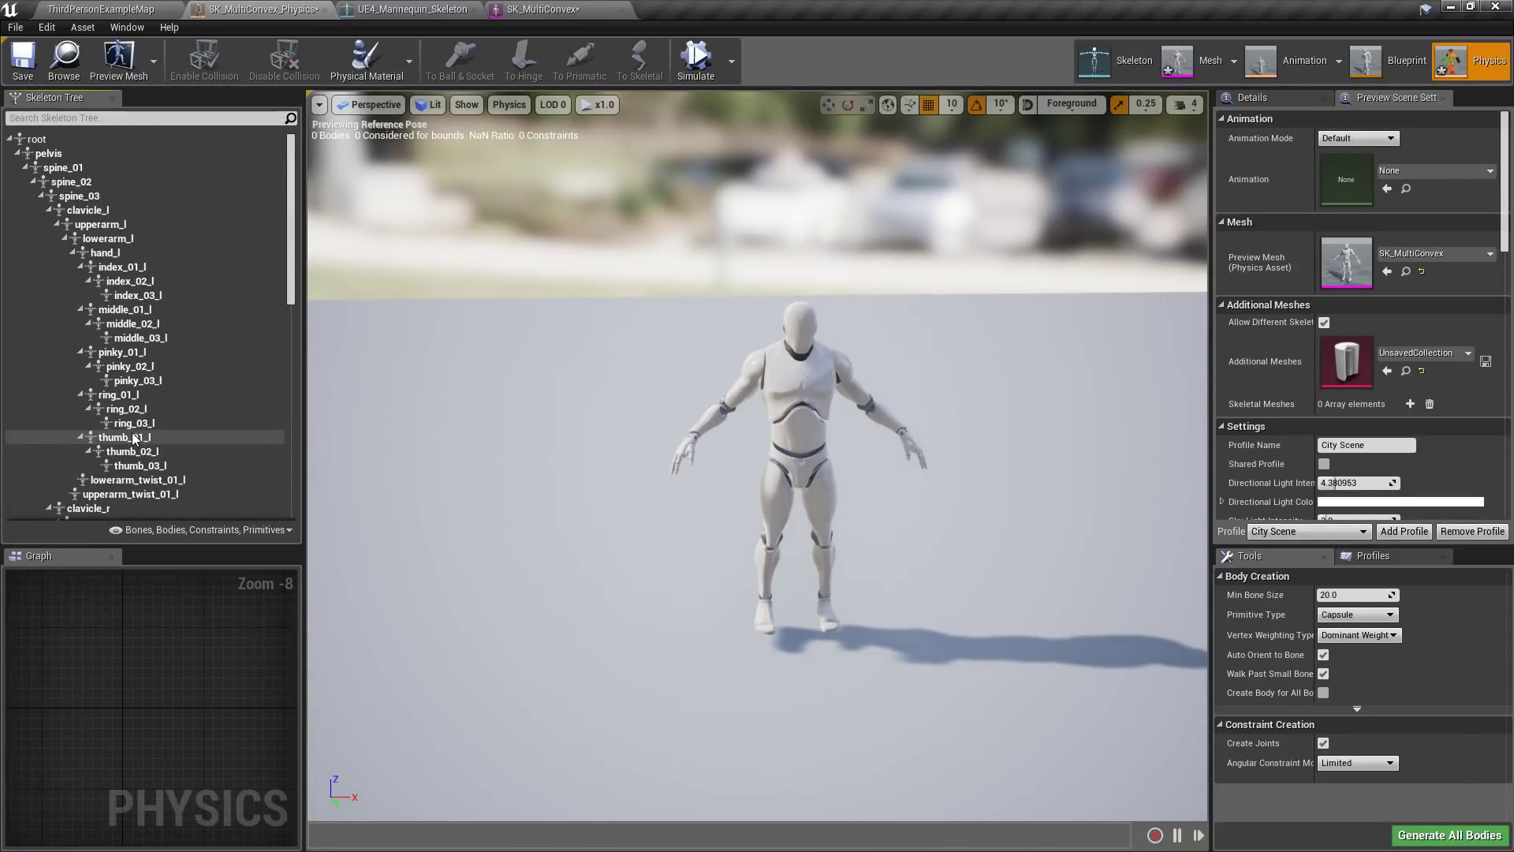
- Inspect individual bones in the skeleton tree, from the pelvis and spine to the left arm, fingers and clavicle_l
click(84, 154)
click(75, 182)
click(96, 238)
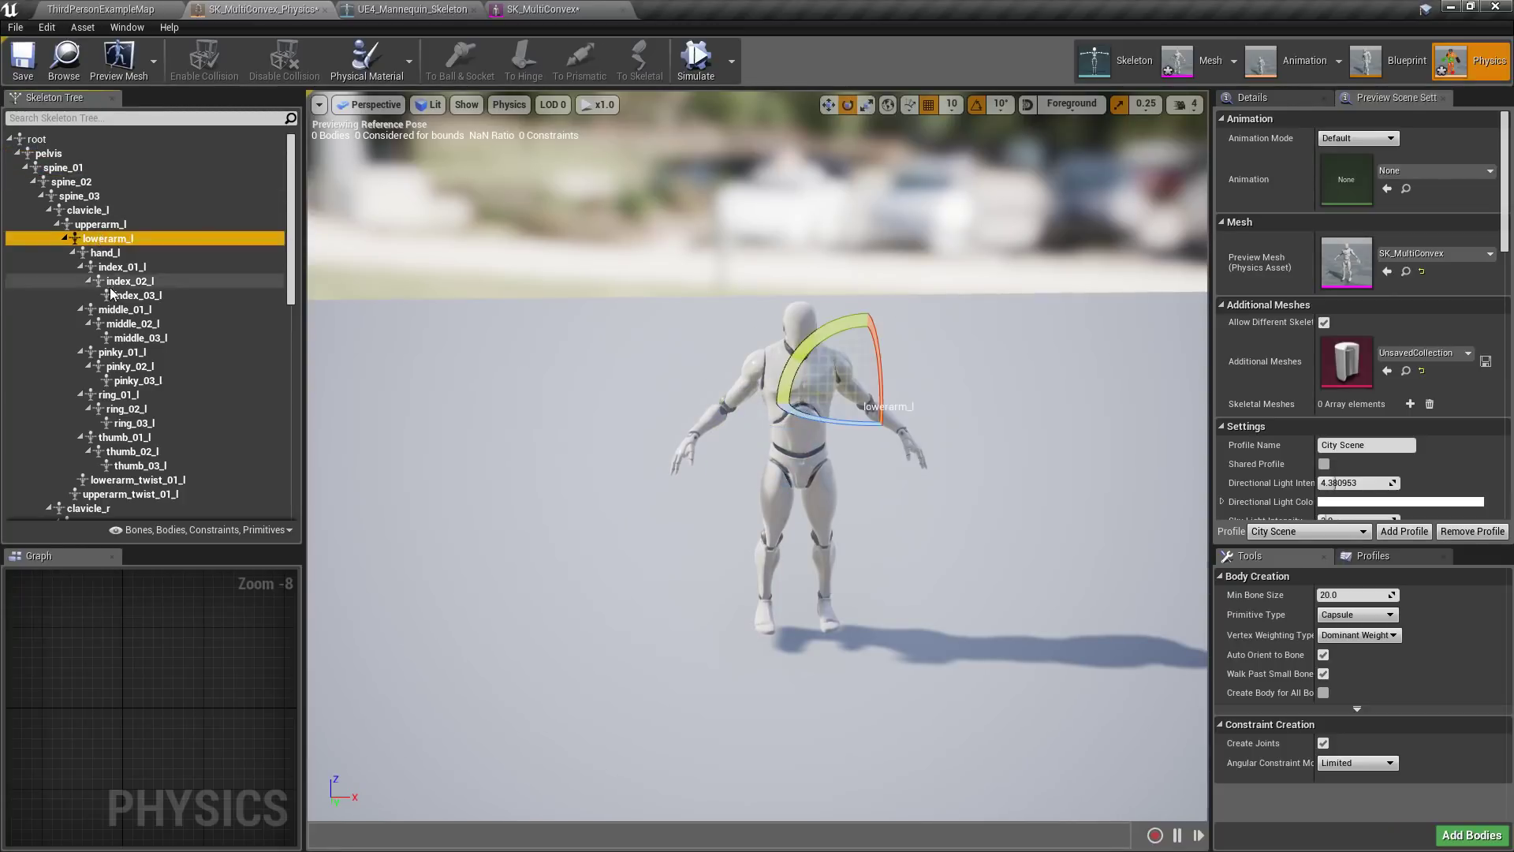
click(110, 285)
click(118, 324)
click(144, 354)
click(93, 280)
click(90, 209)
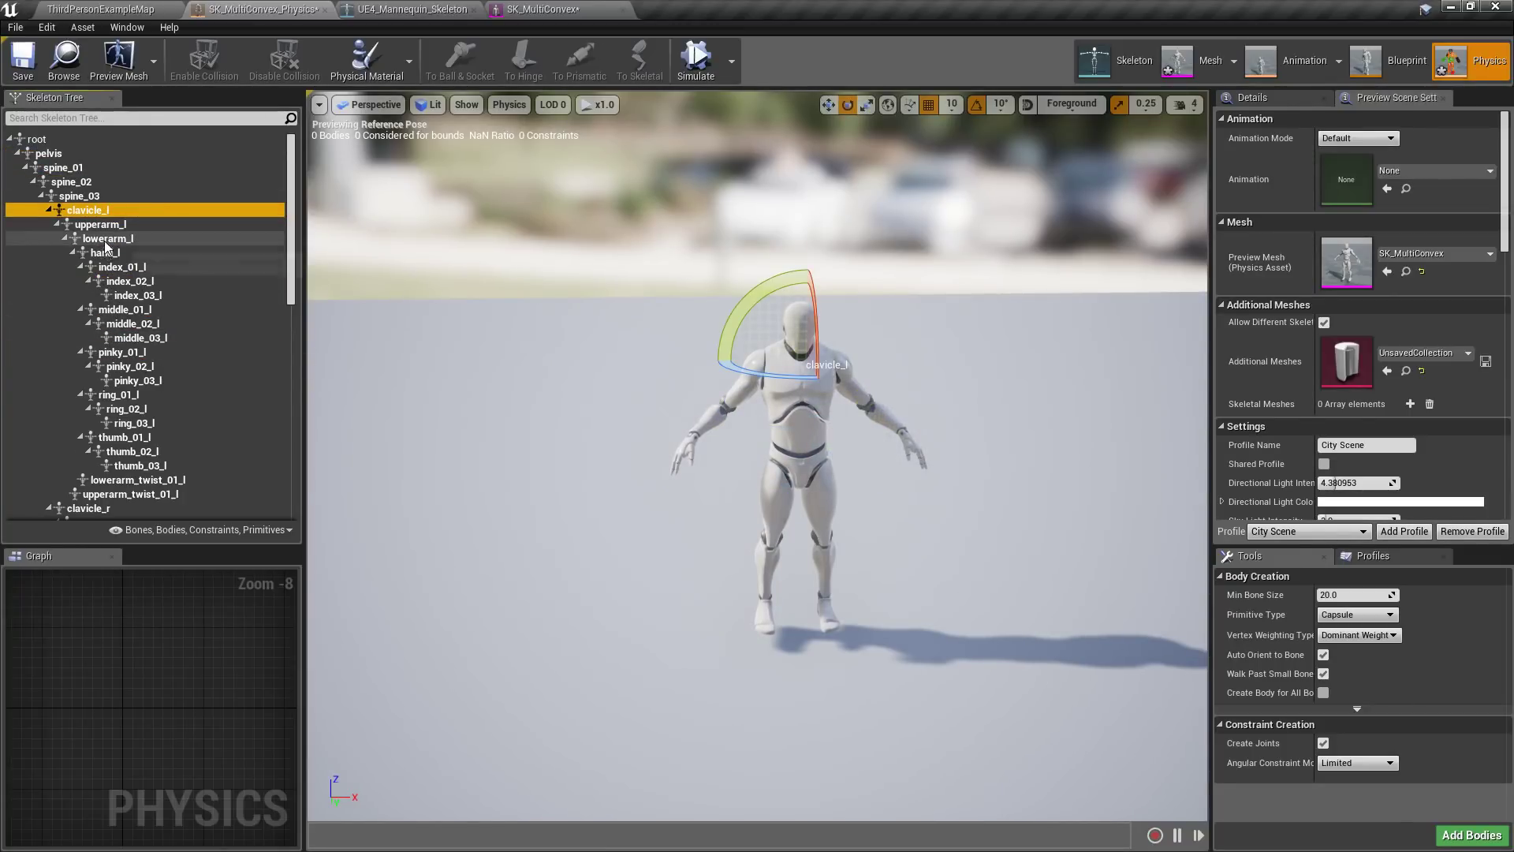
- Add a capsule body to the pelvis bone with Dominant Weight vertex weighting
click(48, 153)
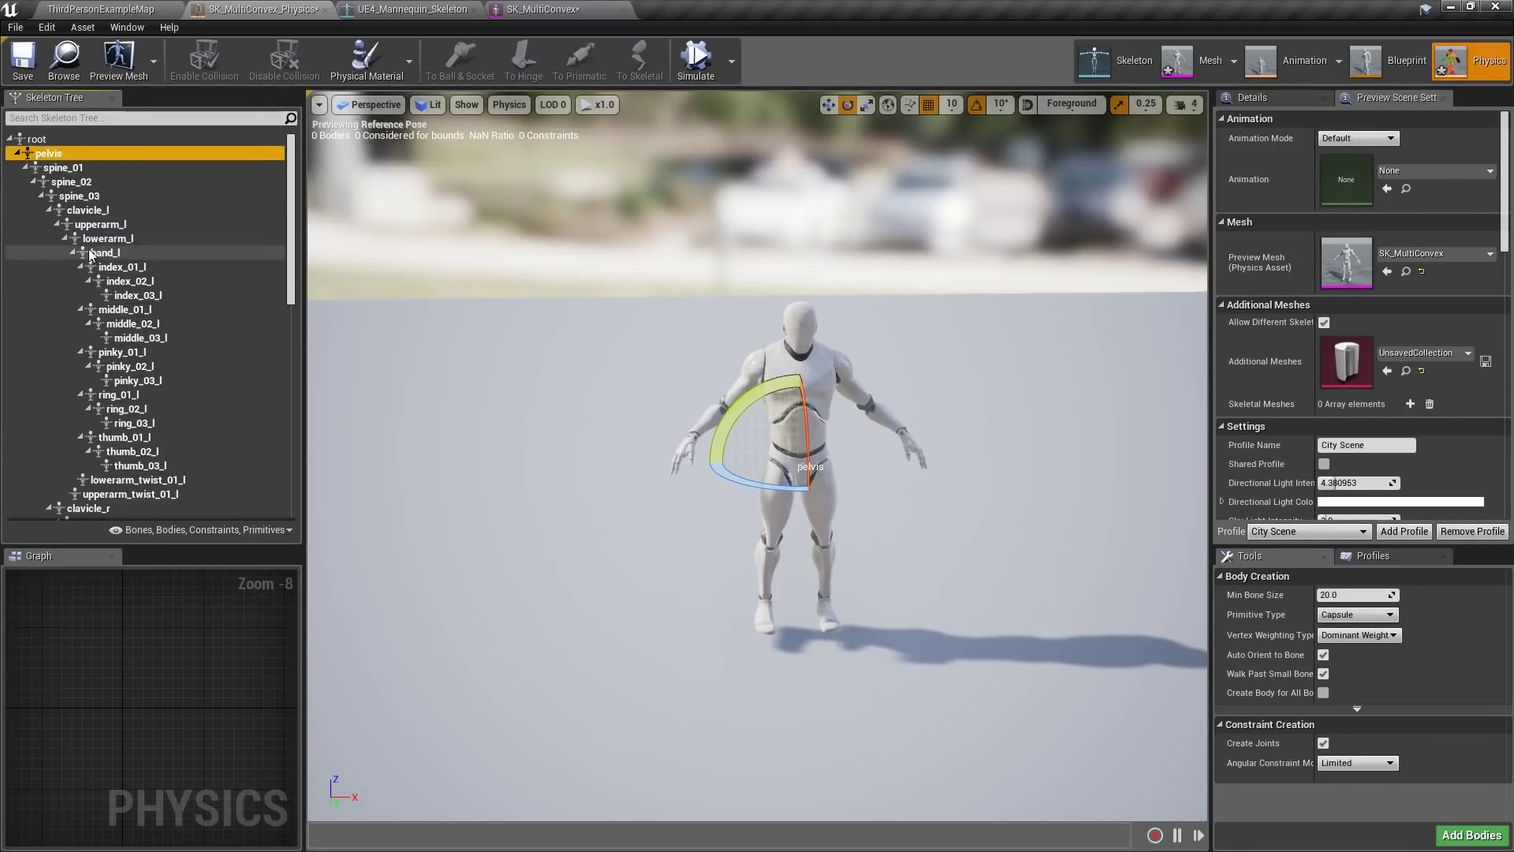
click(1352, 615)
click(1357, 617)
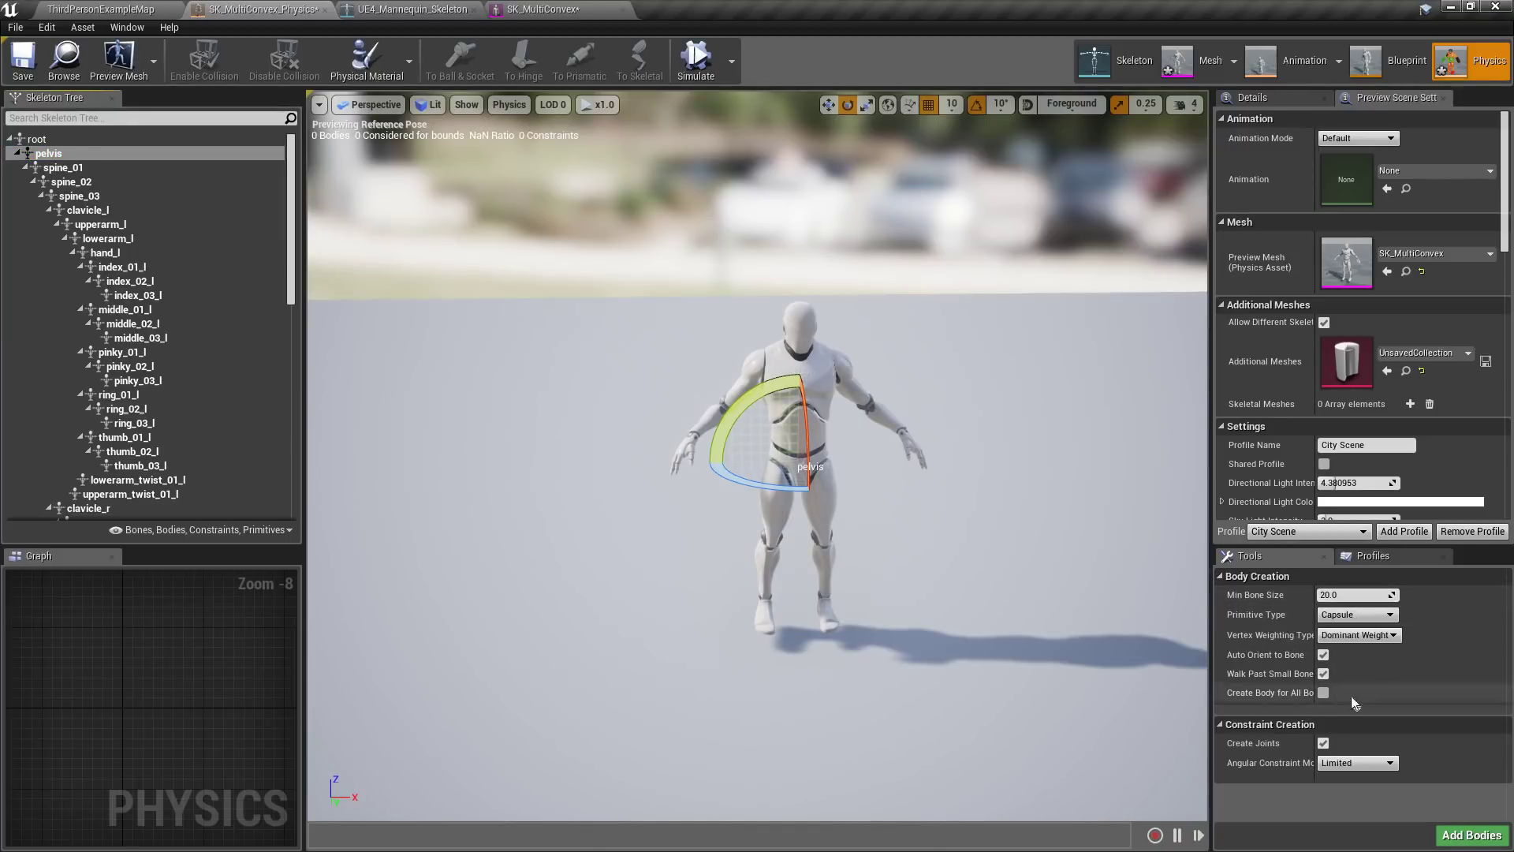
click(1472, 834)
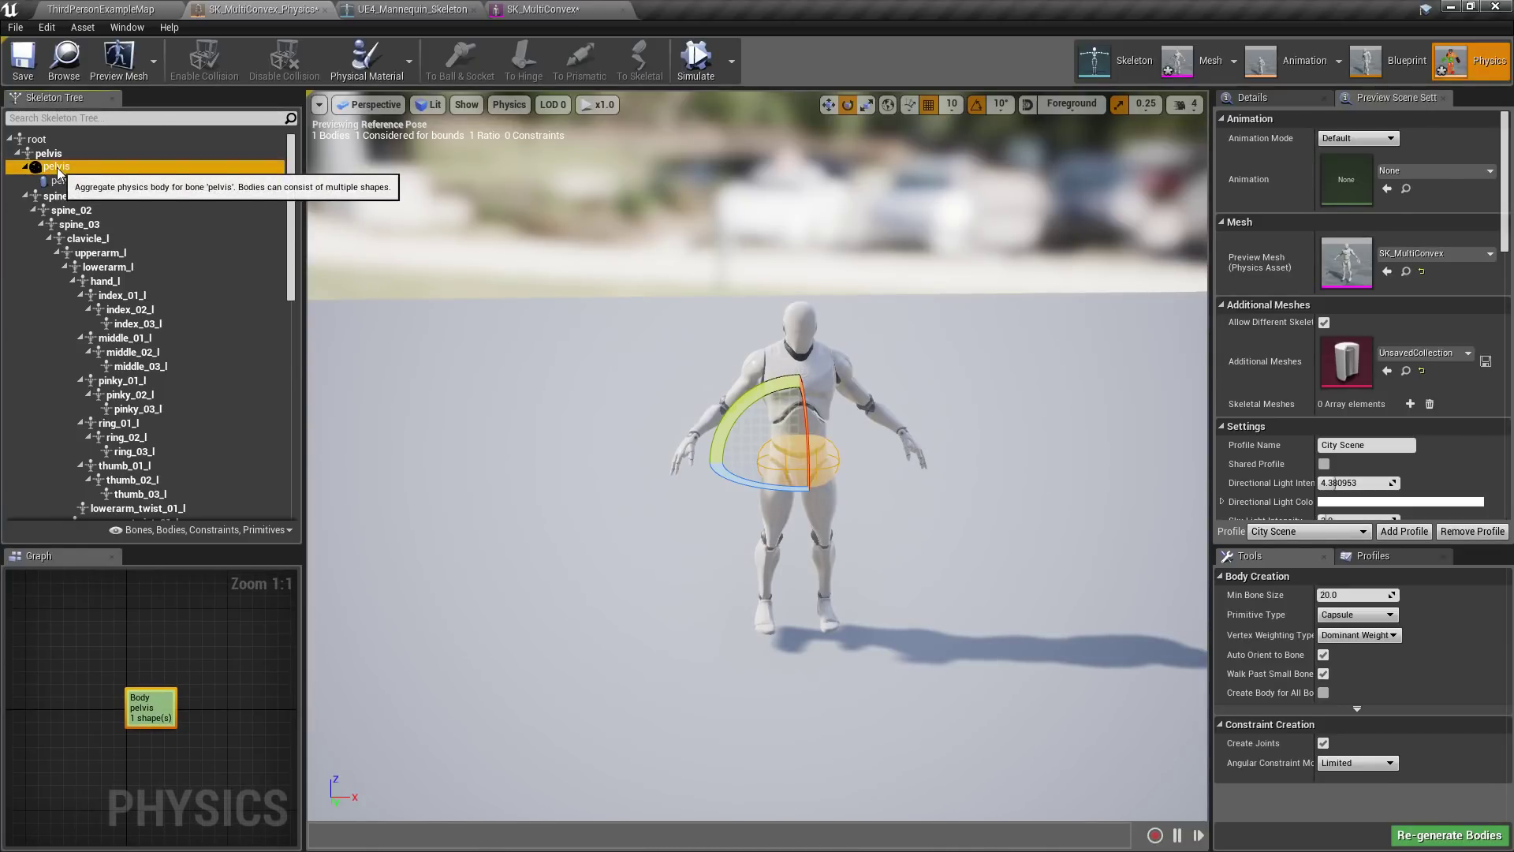
- Select the pelvis body in the viewport and delete it
click(904, 451)
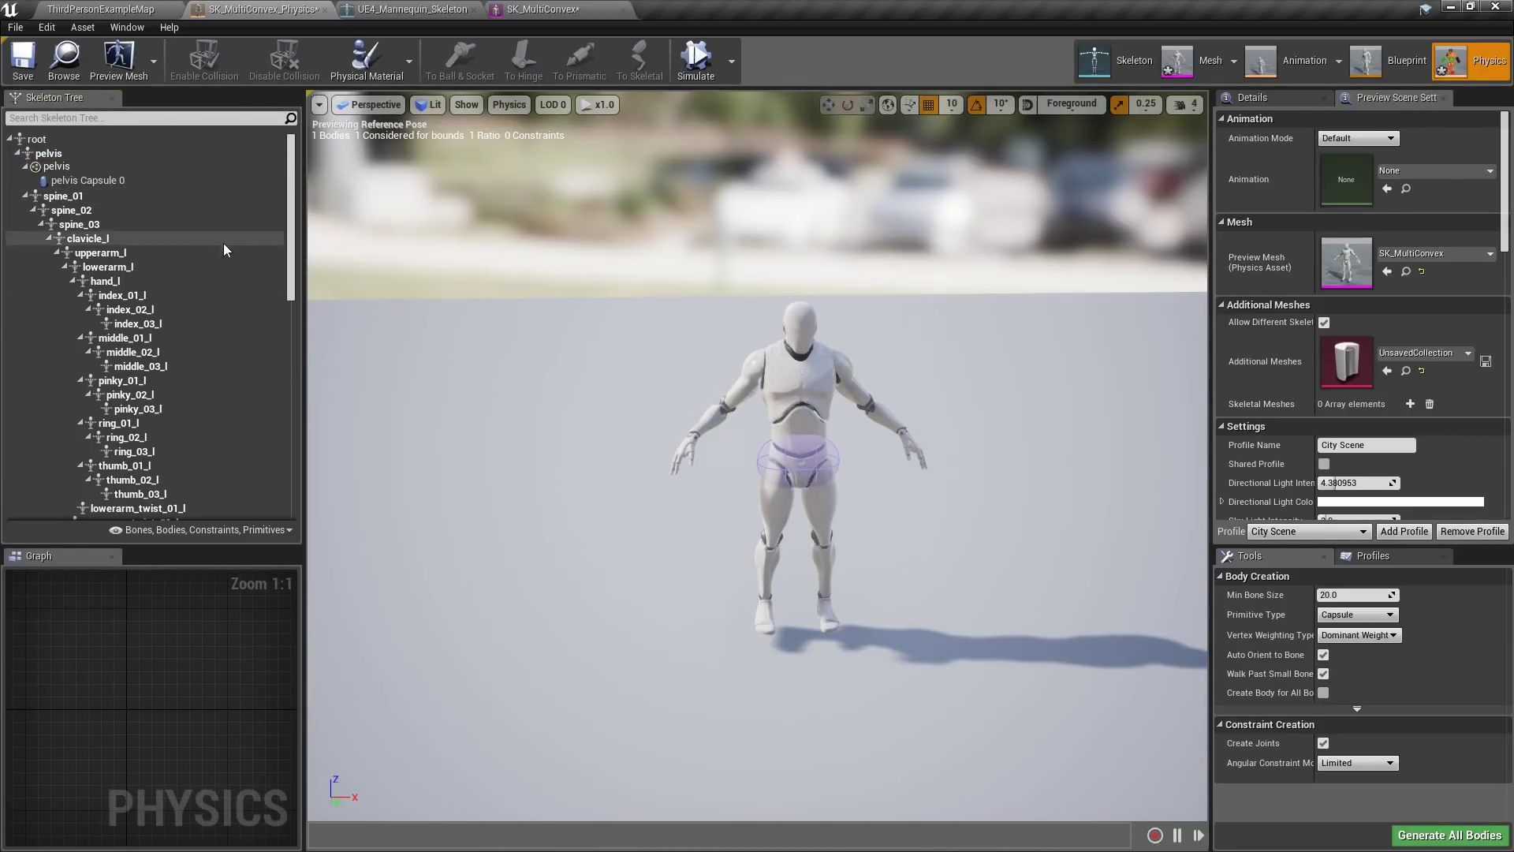
click(805, 472)
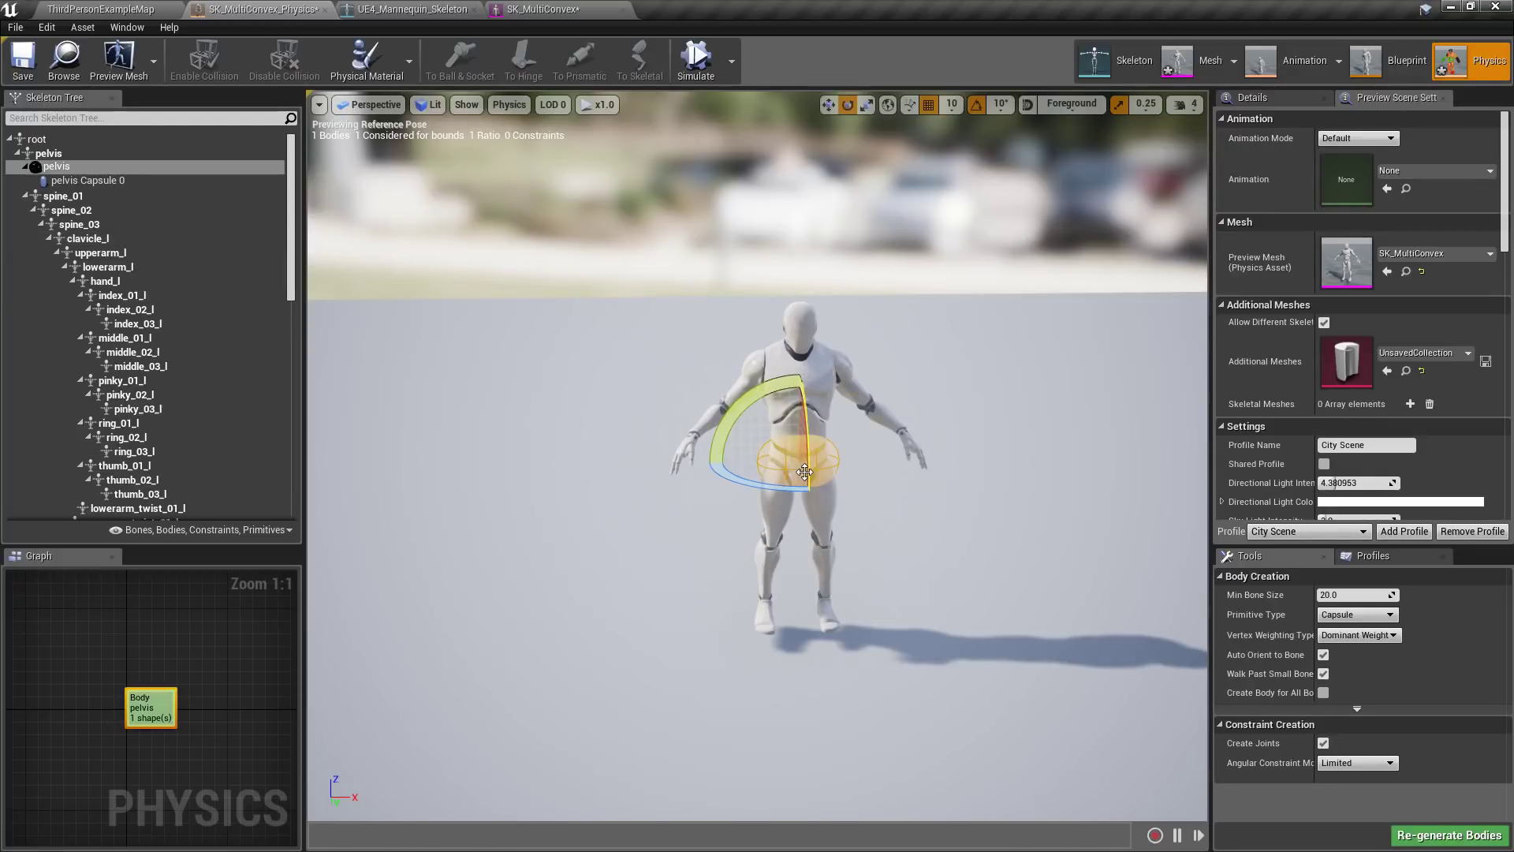
key(Delete)
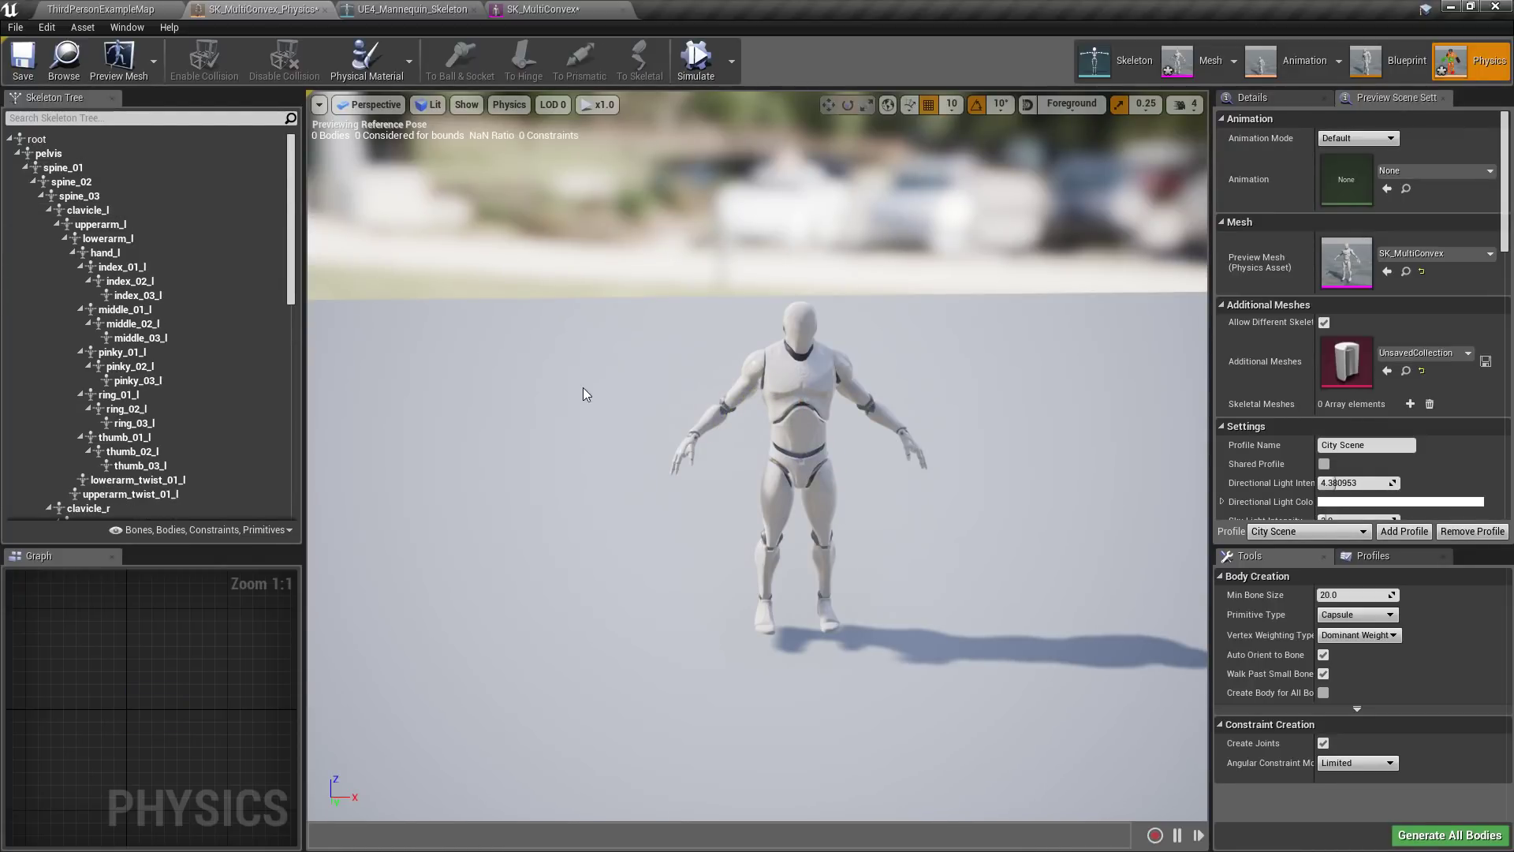
- Generate capsule bodies for the whole skeleton with no bone selected
click(36, 139)
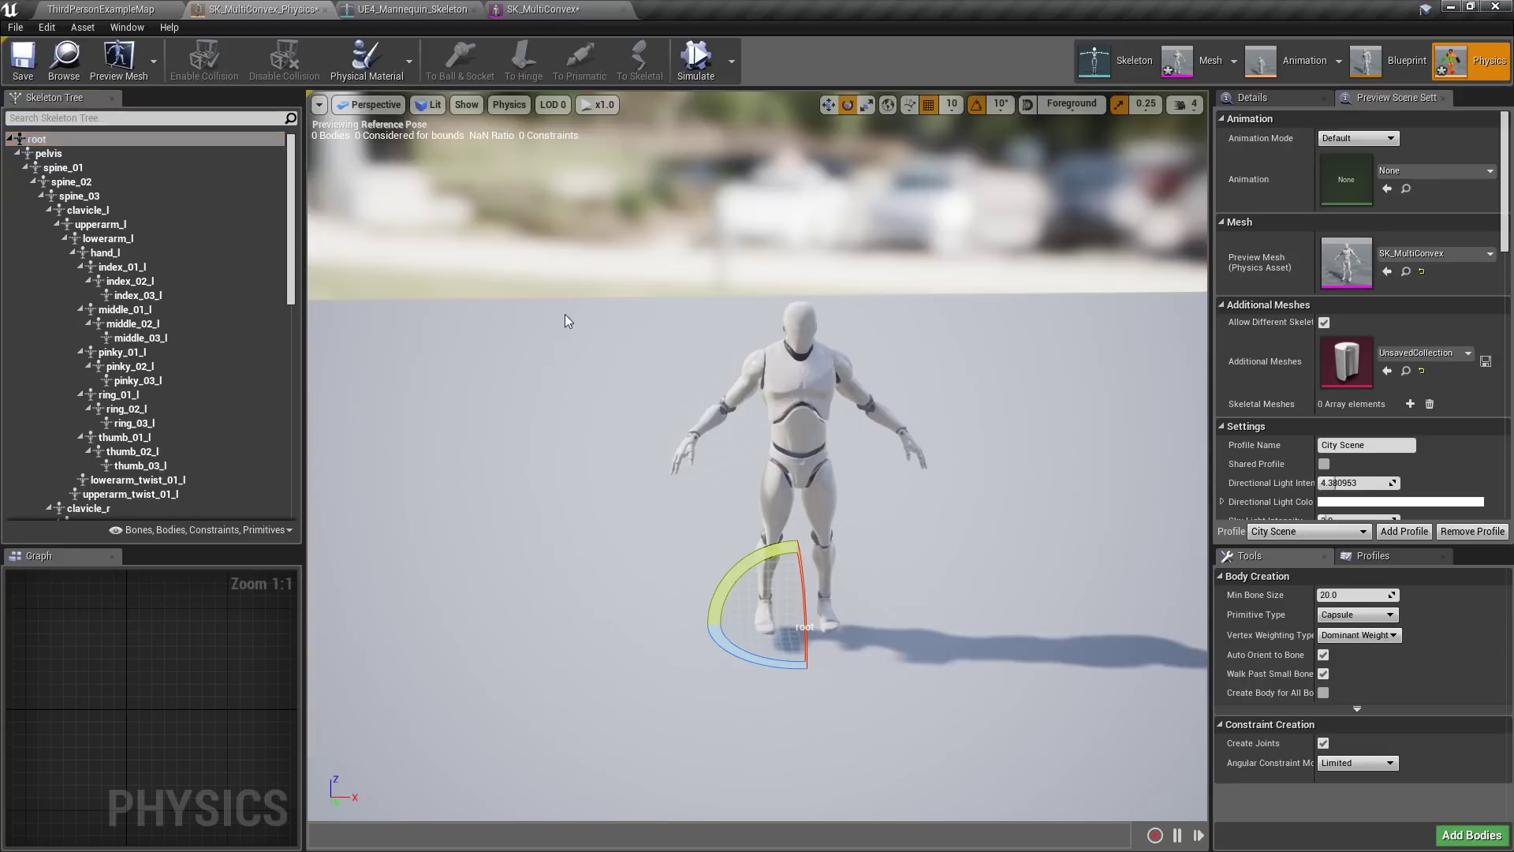
click(565, 320)
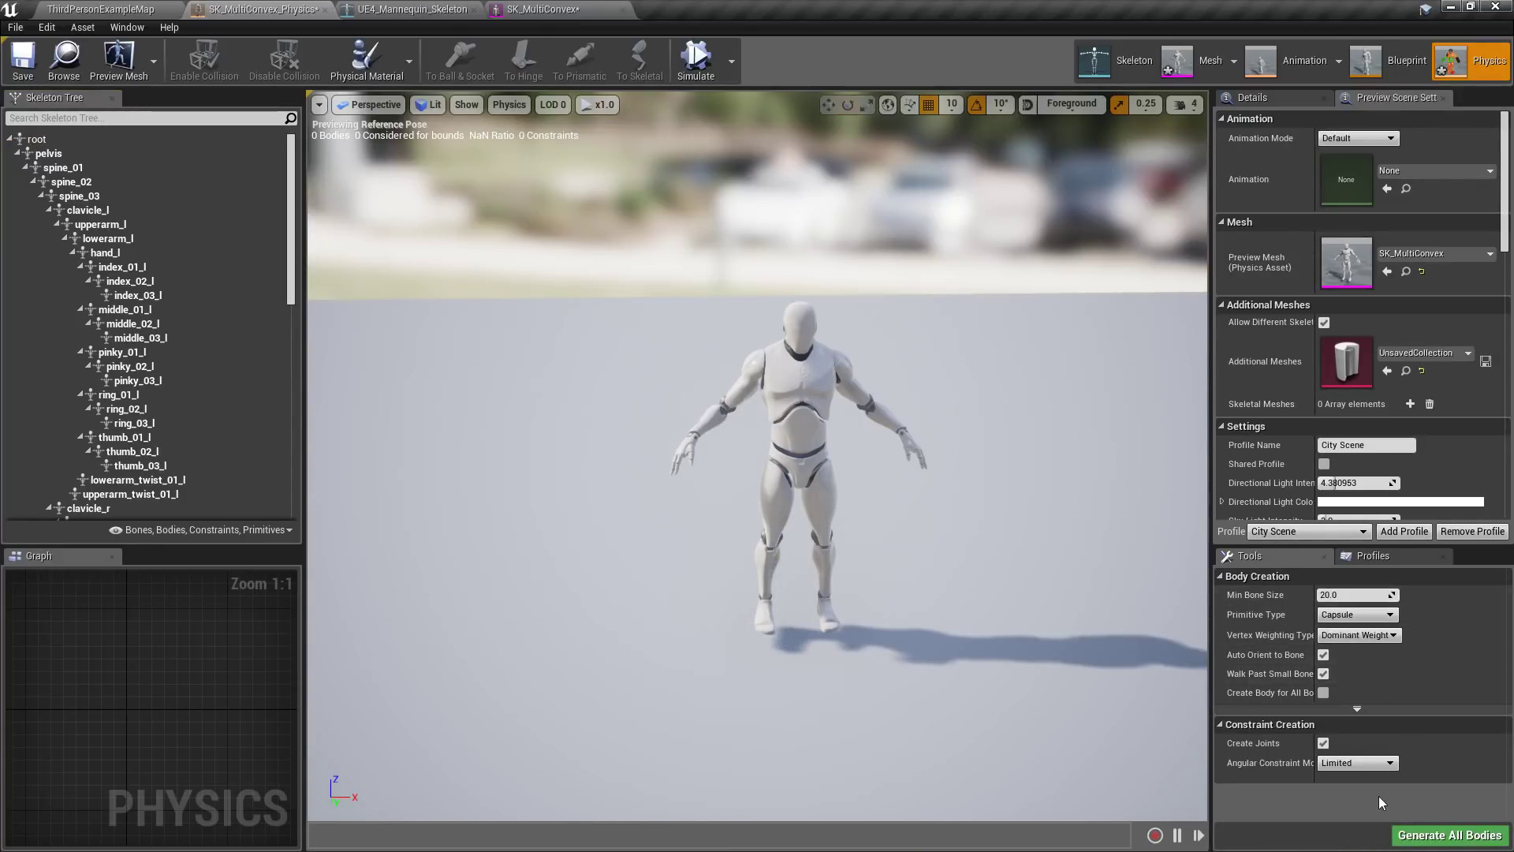
click(1435, 835)
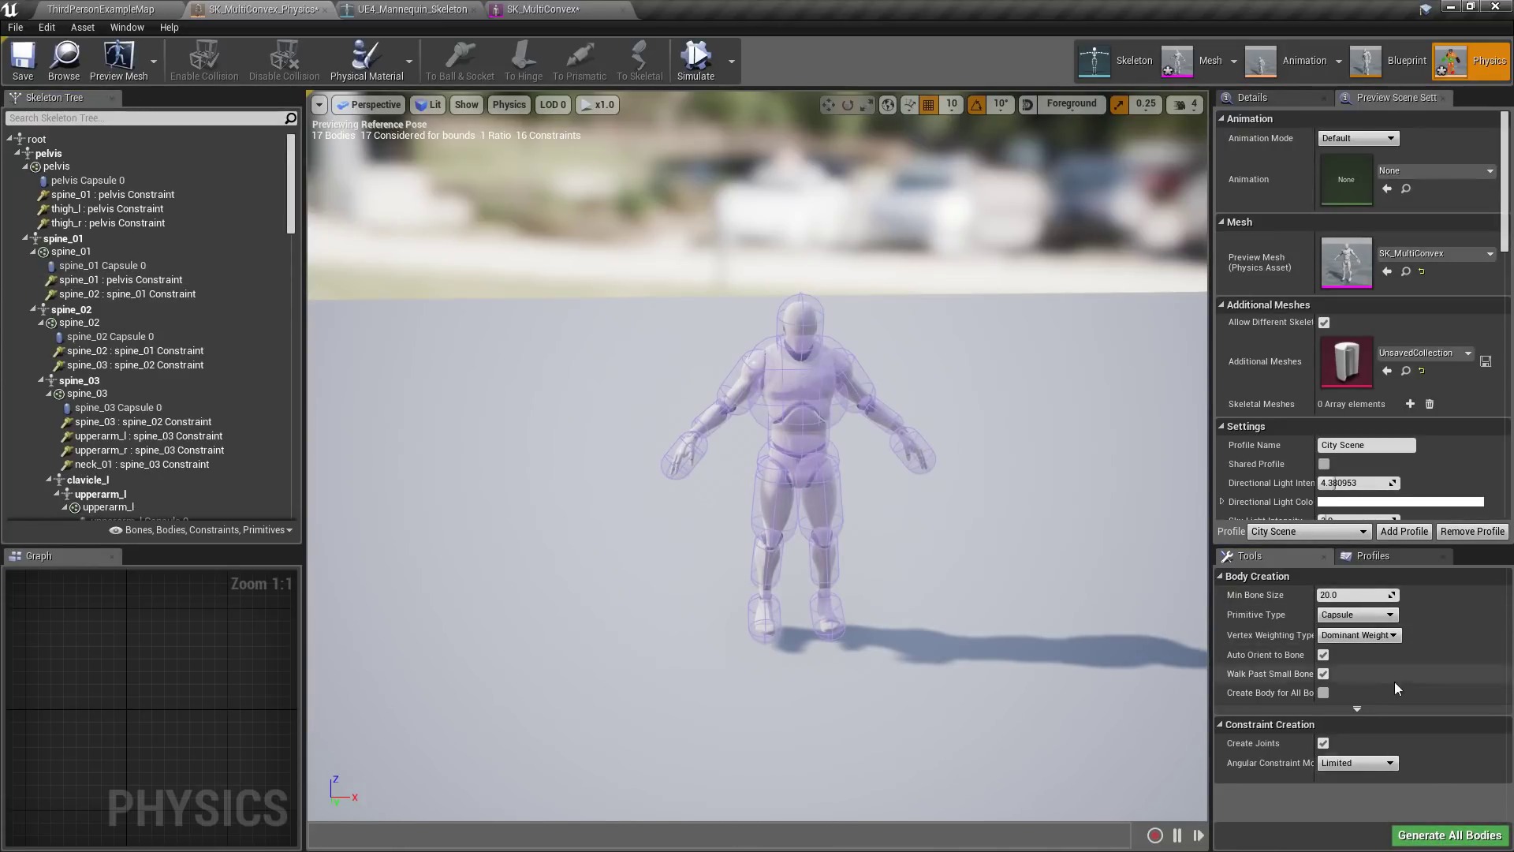
- Set the primitive type to Sphere and generate all bodies again
click(1355, 614)
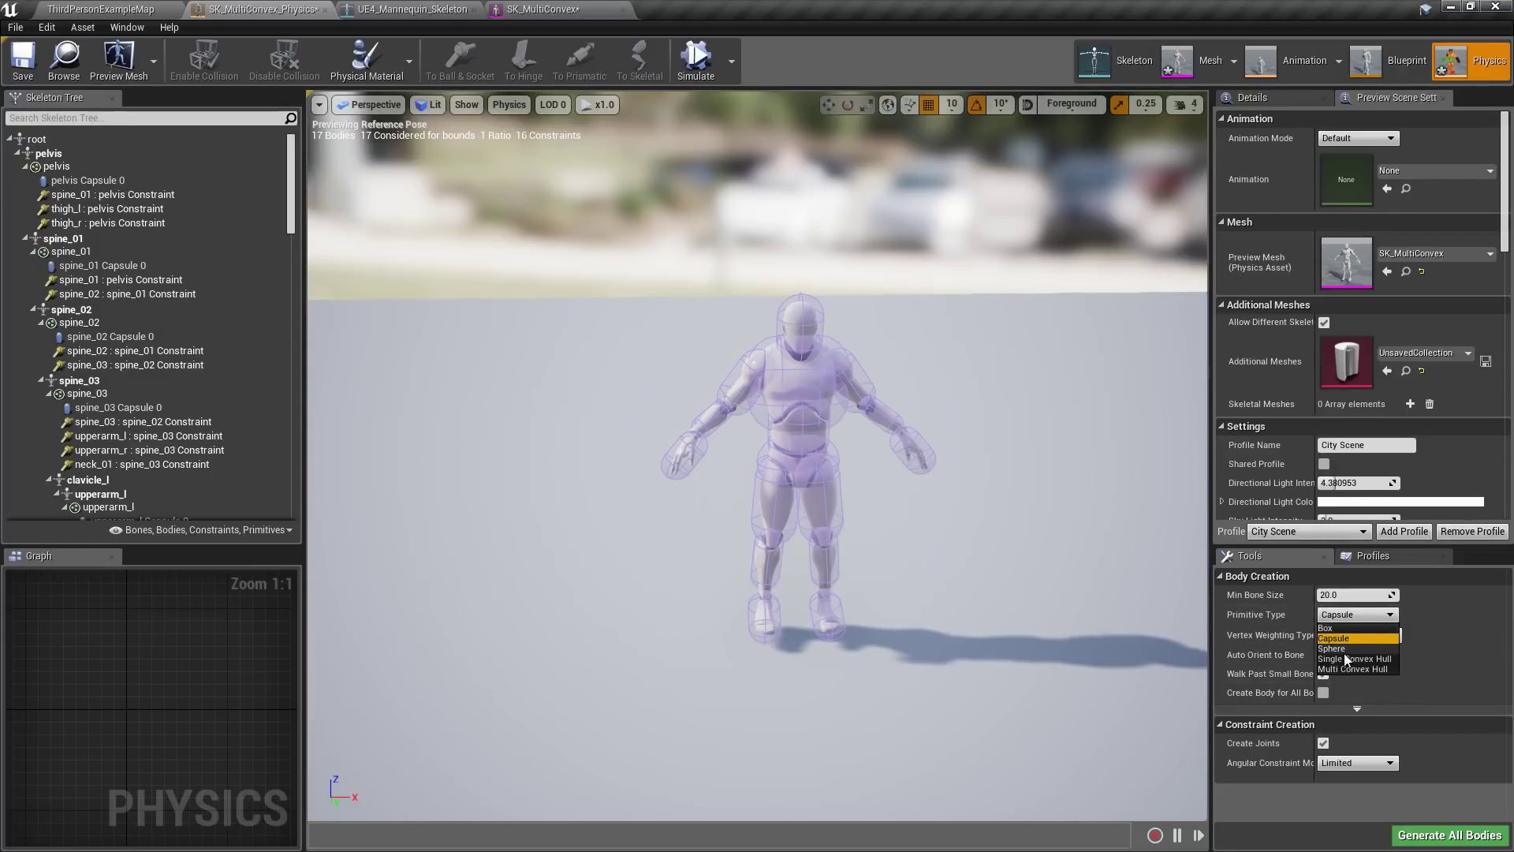
click(1347, 649)
click(1450, 836)
- Set the primitive type to Single Convex Hull and generate all bodies again
click(1354, 615)
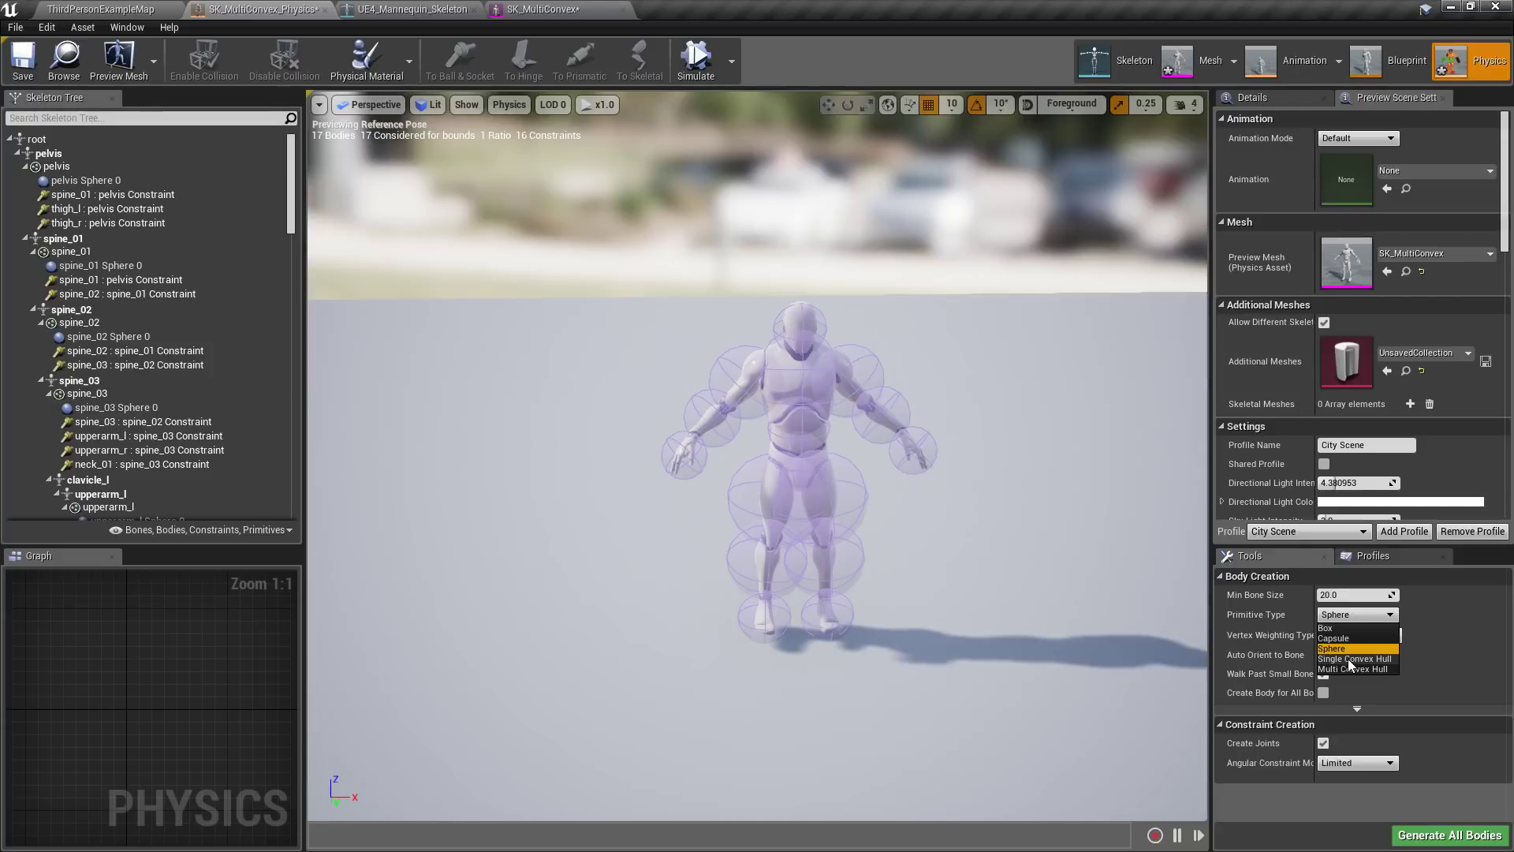
click(1350, 658)
click(1449, 835)
- Set the primitive type to Box, generate all bodies again and examine them around the character
click(1356, 614)
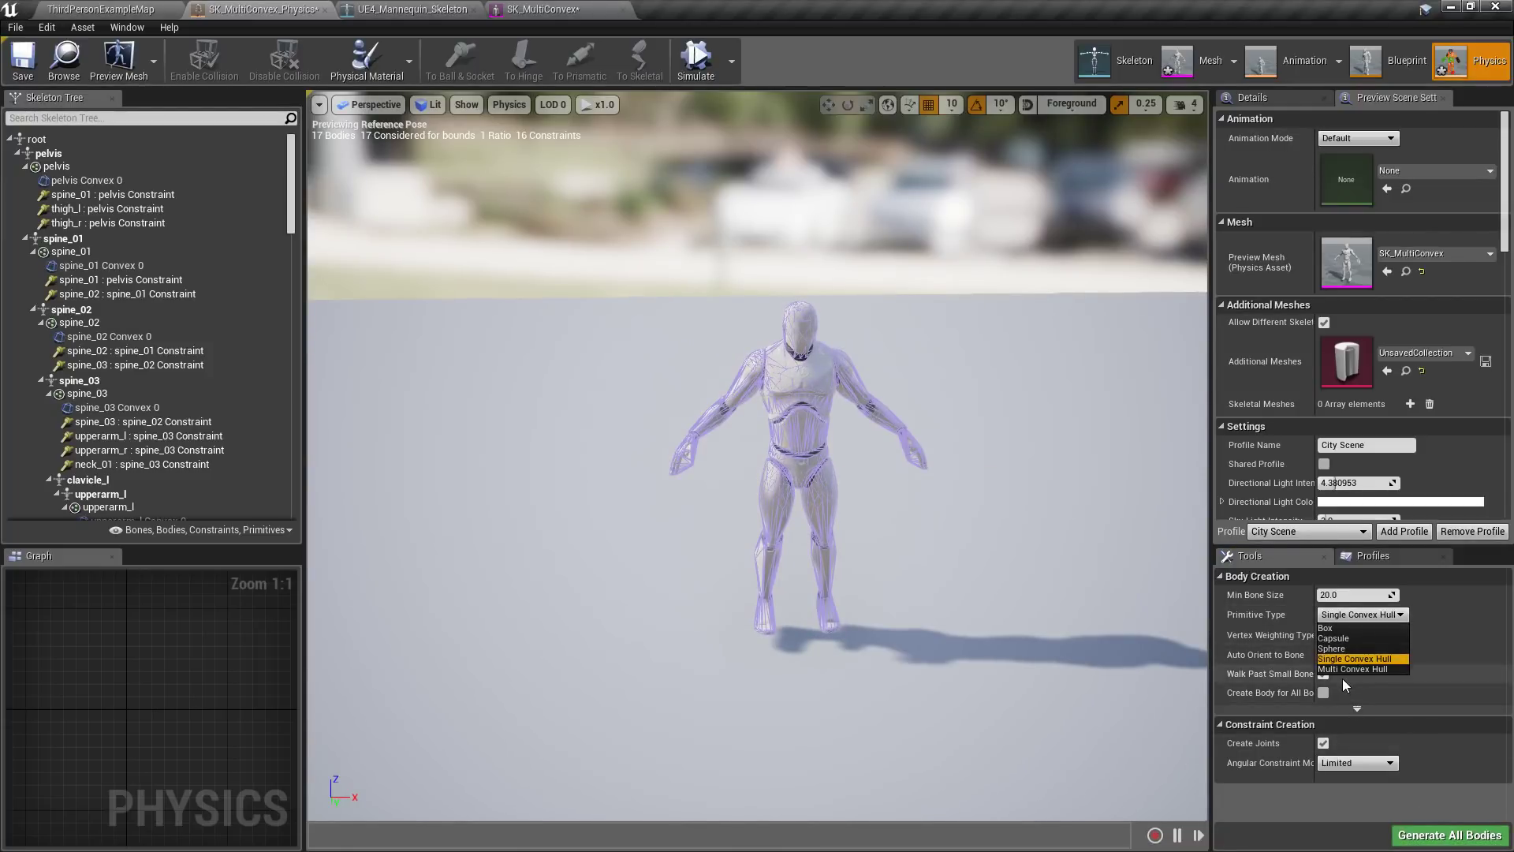
click(1331, 628)
click(1440, 836)
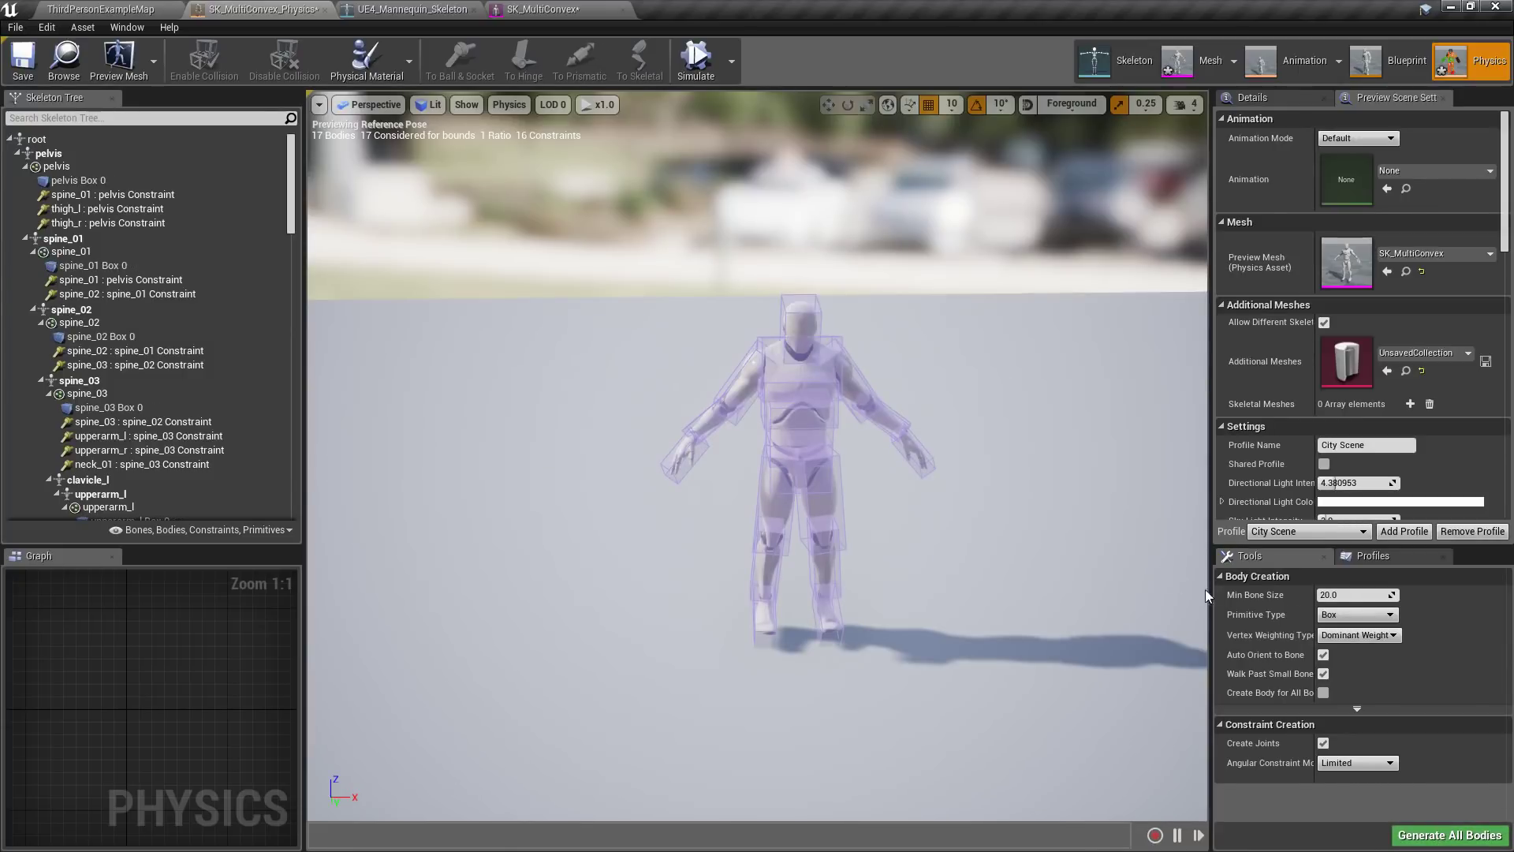
scroll(930, 552, up, 4)
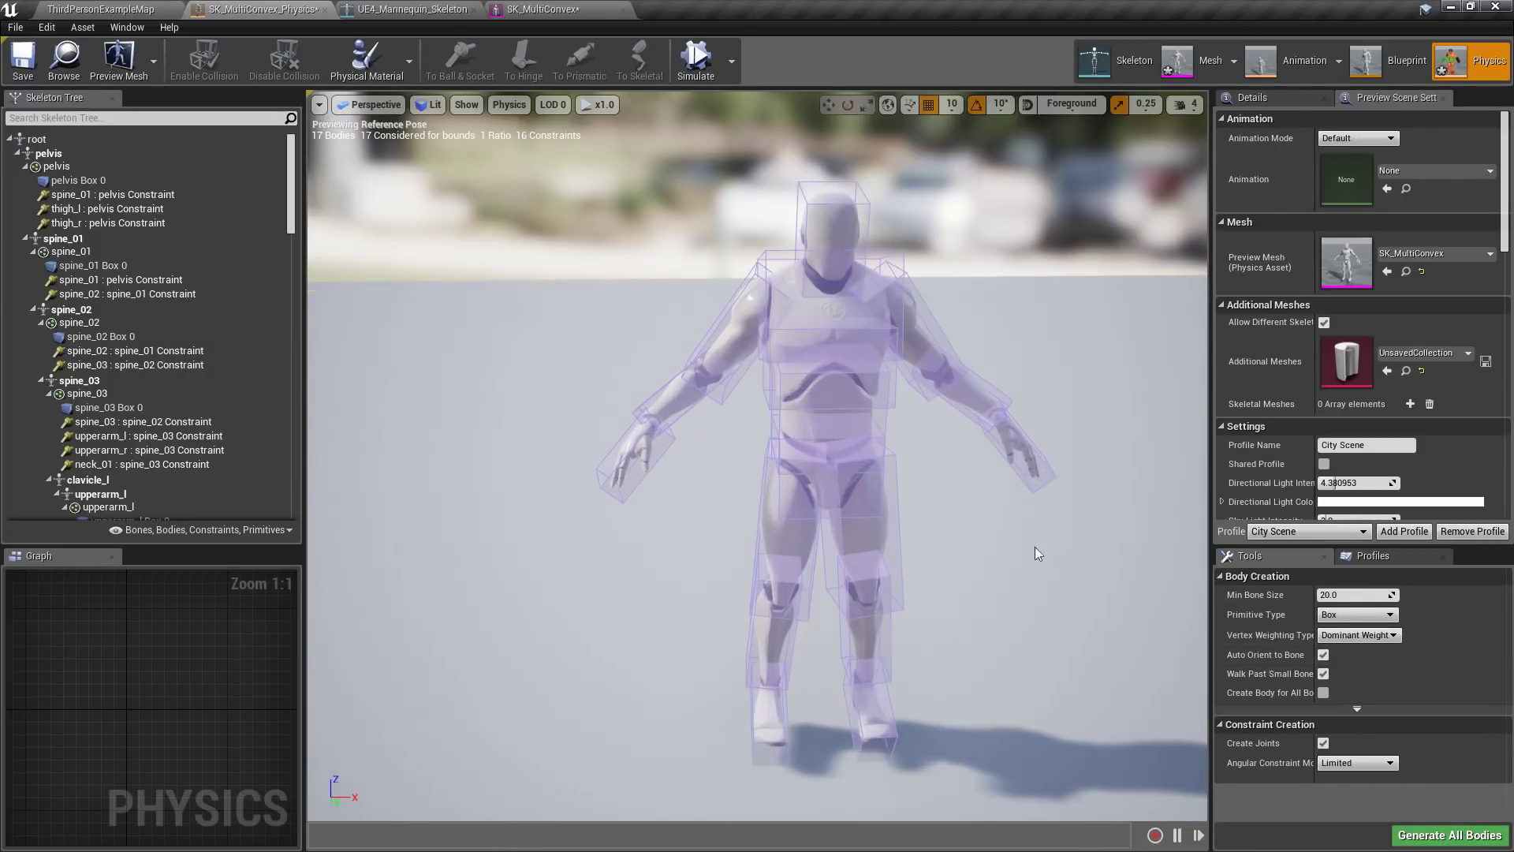
right_drag(1034, 546, 1112, 578)
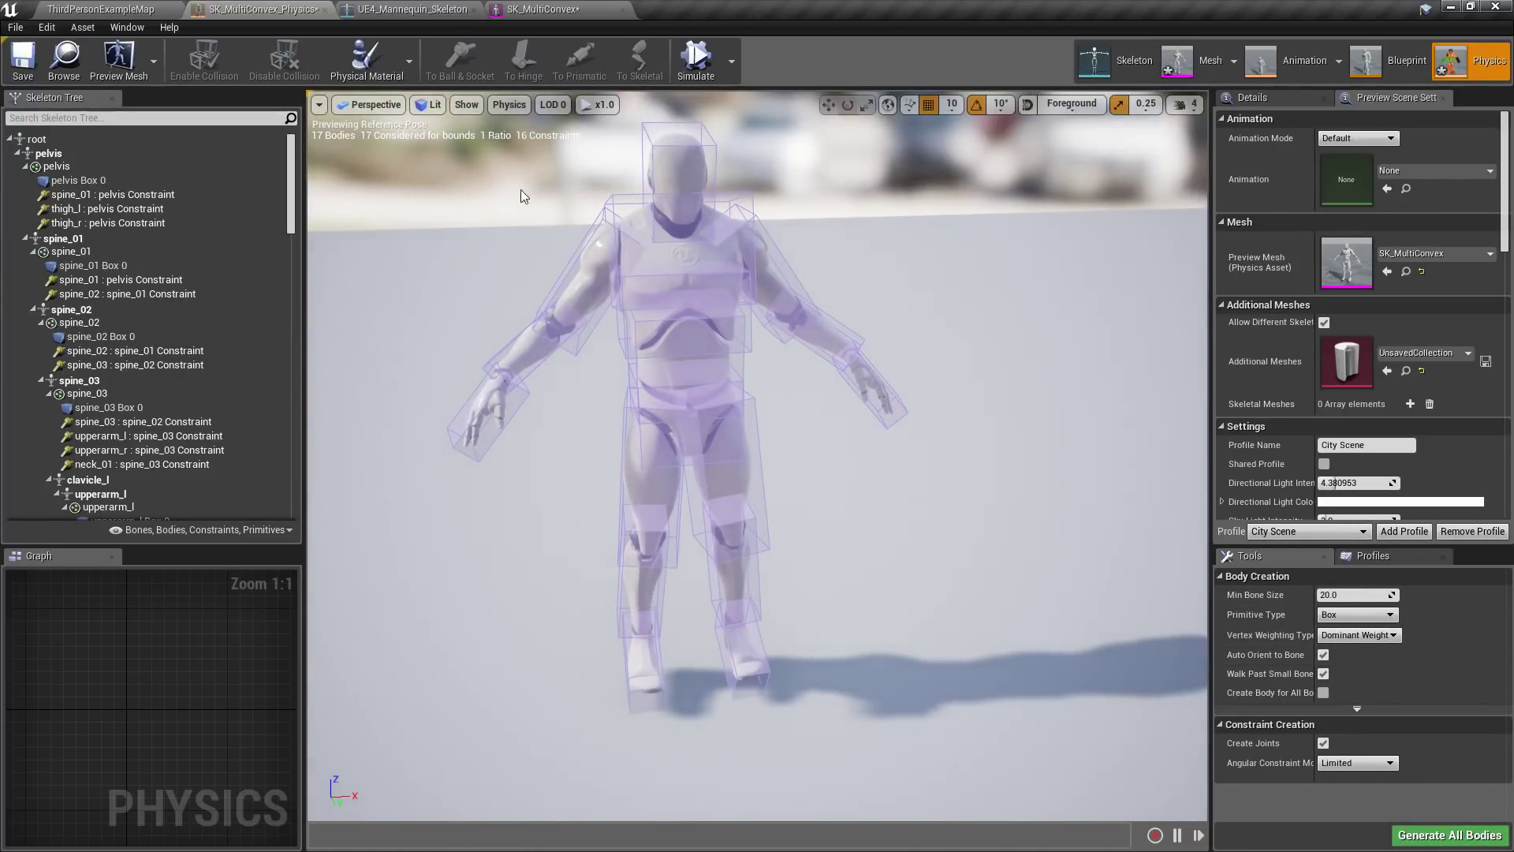
click(467, 107)
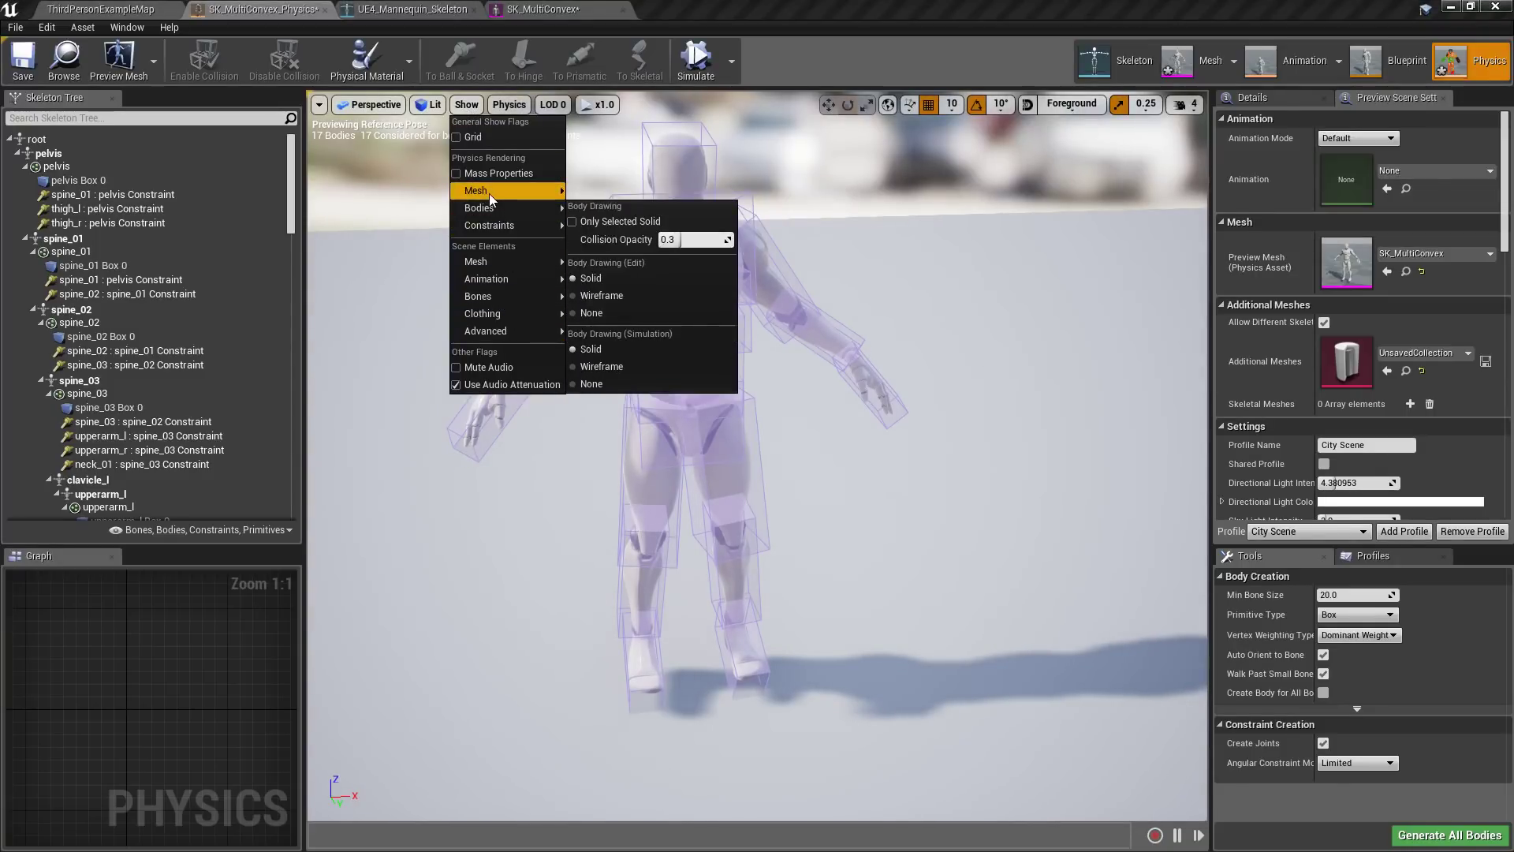
mouse_move(502, 262)
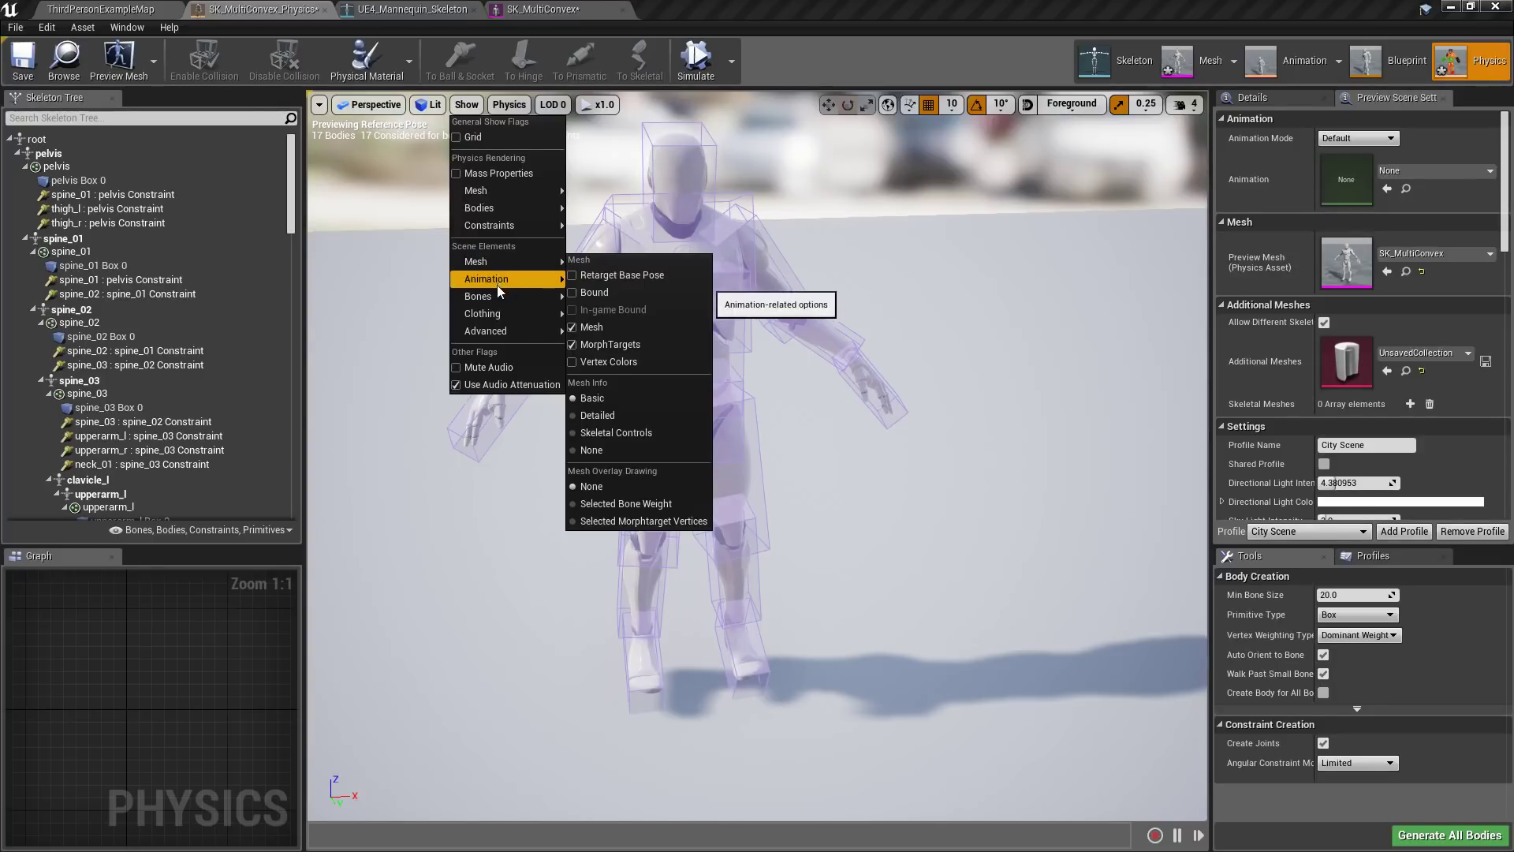
click(471, 106)
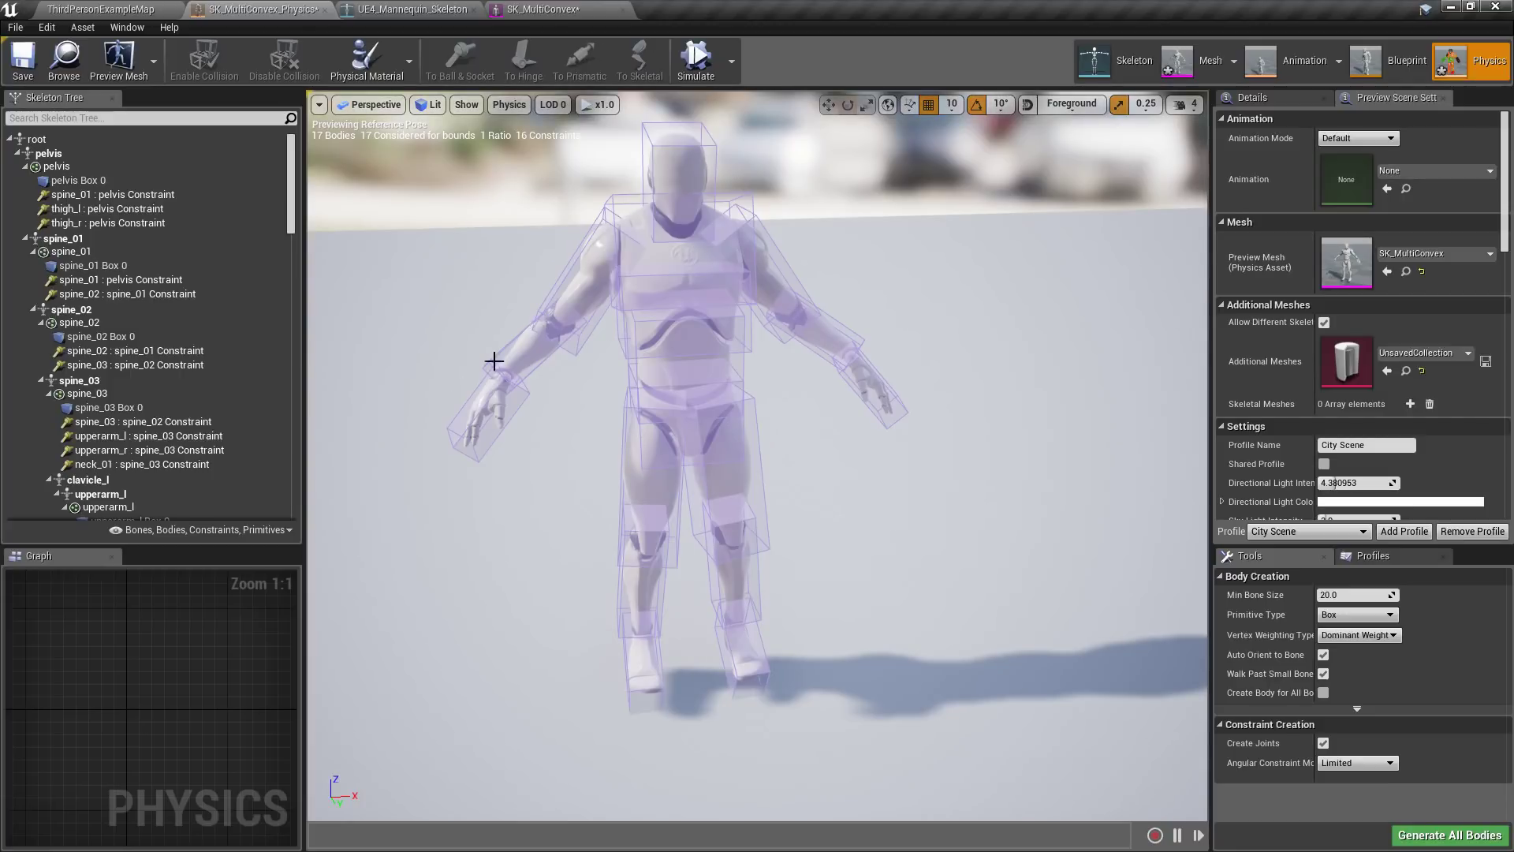
- Filter the skeleton tree down to bones only by hiding its bodies, constraints and primitives
click(170, 528)
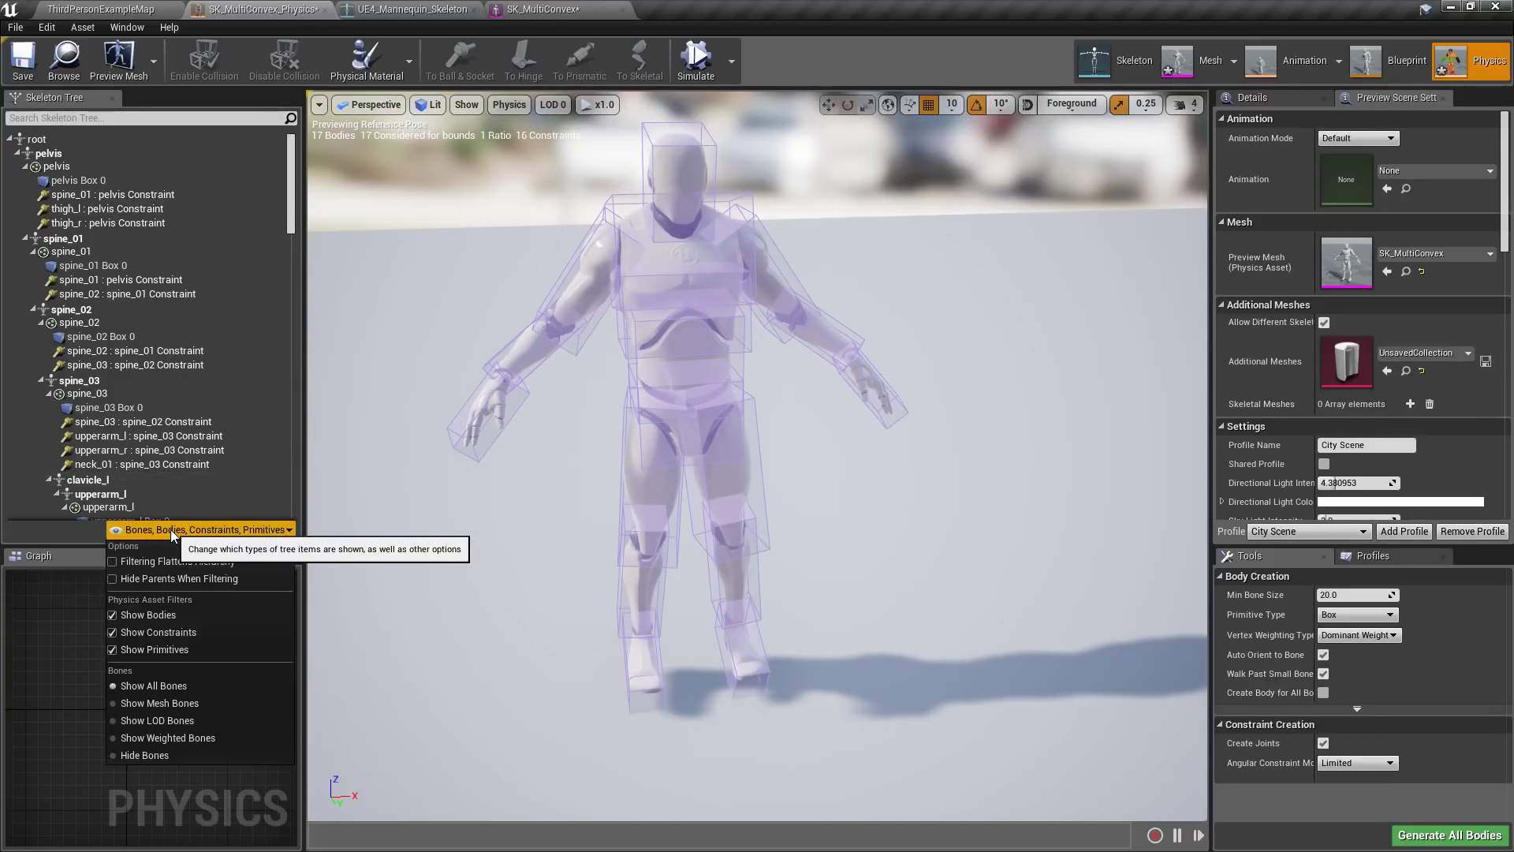
click(165, 614)
click(237, 529)
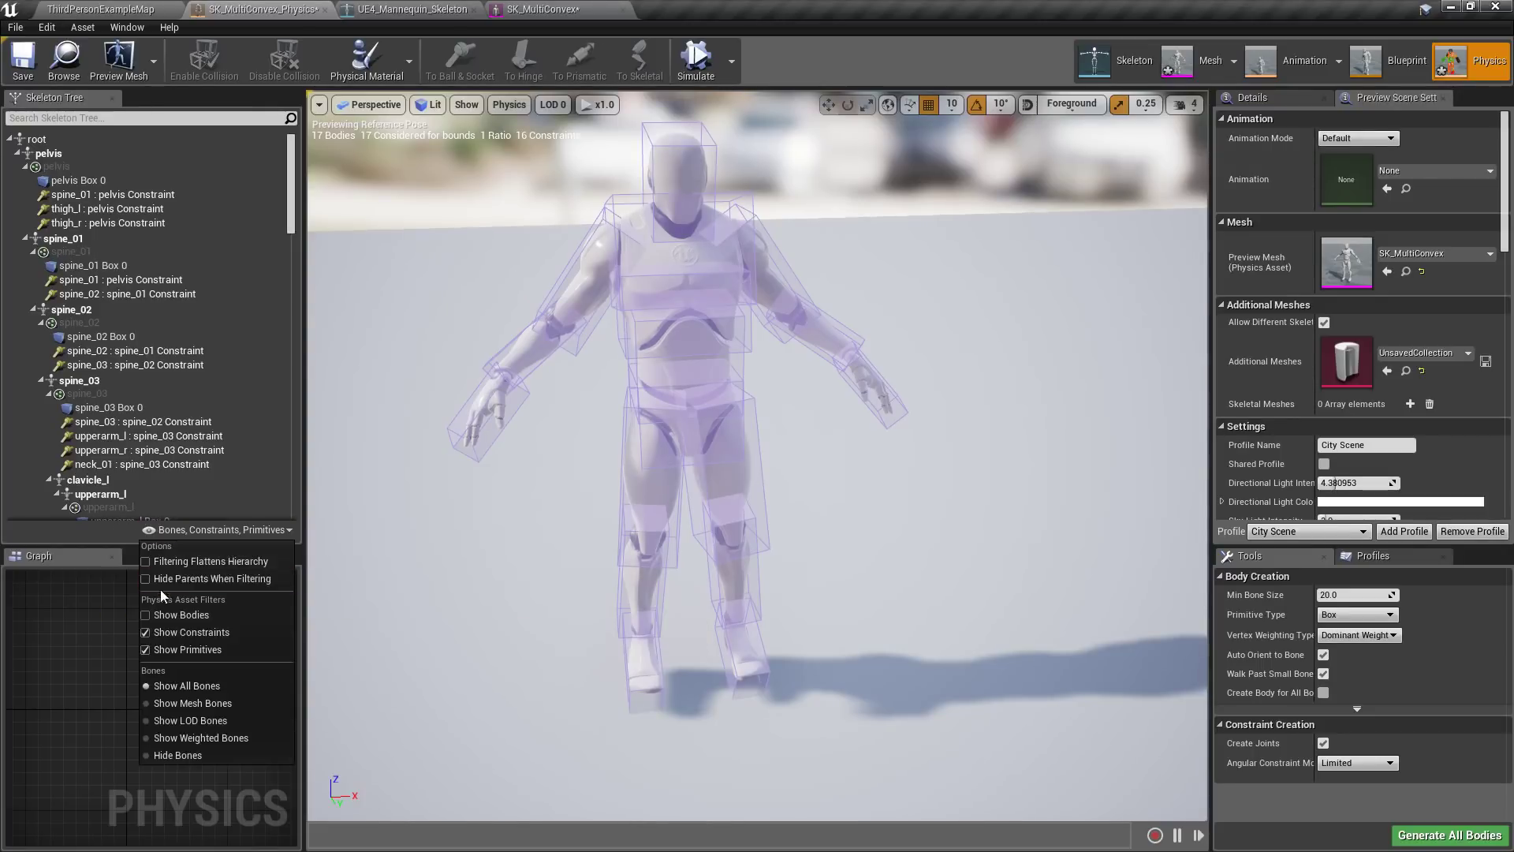
click(178, 631)
click(236, 529)
click(234, 631)
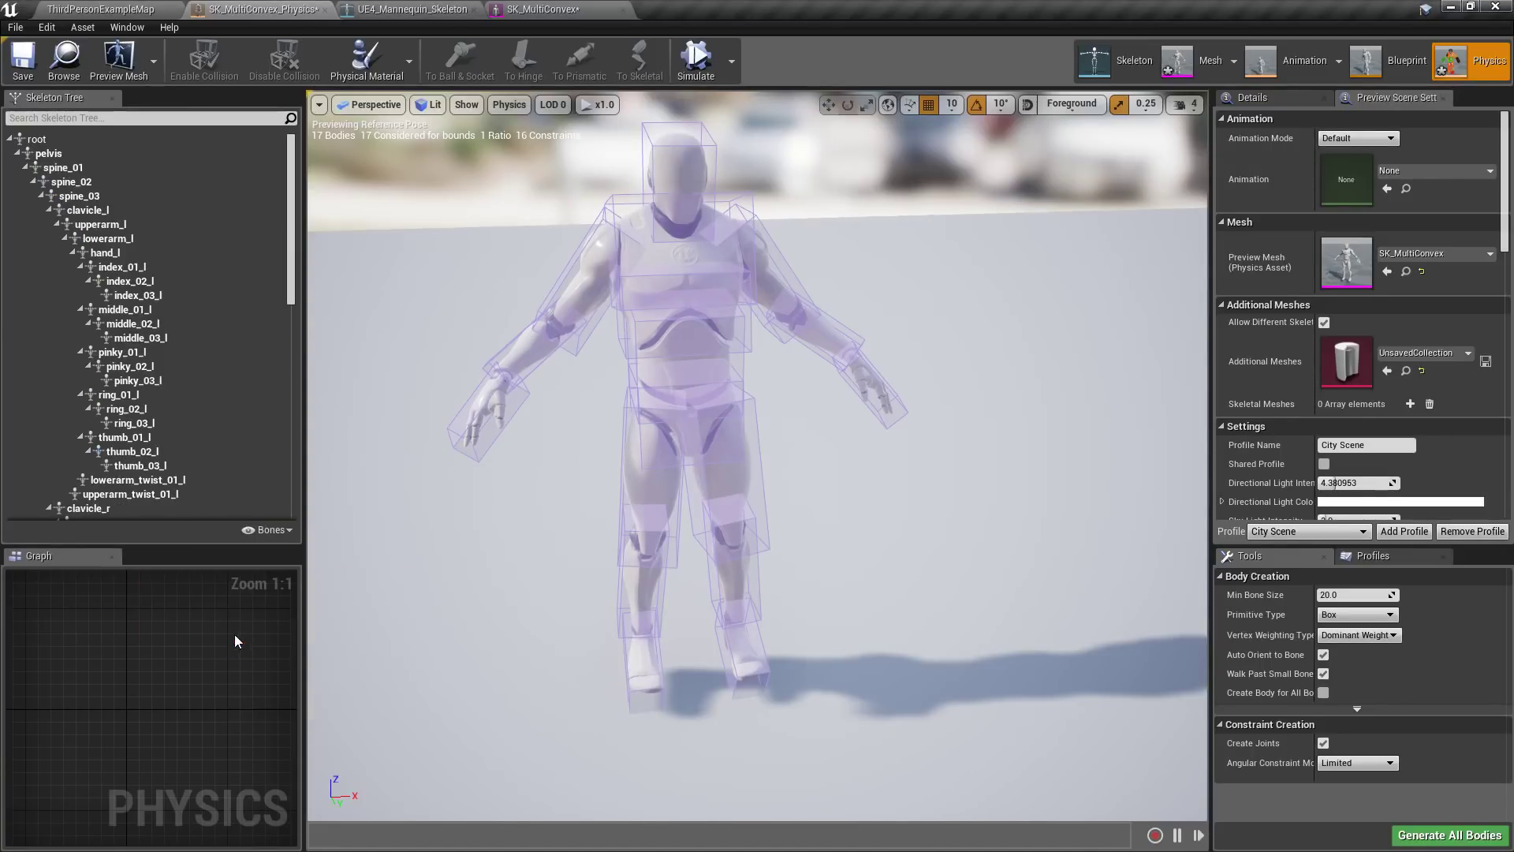
scroll(116, 367, down, 3)
- Show bodies, constraints and primitives in the skeleton tree again
click(264, 527)
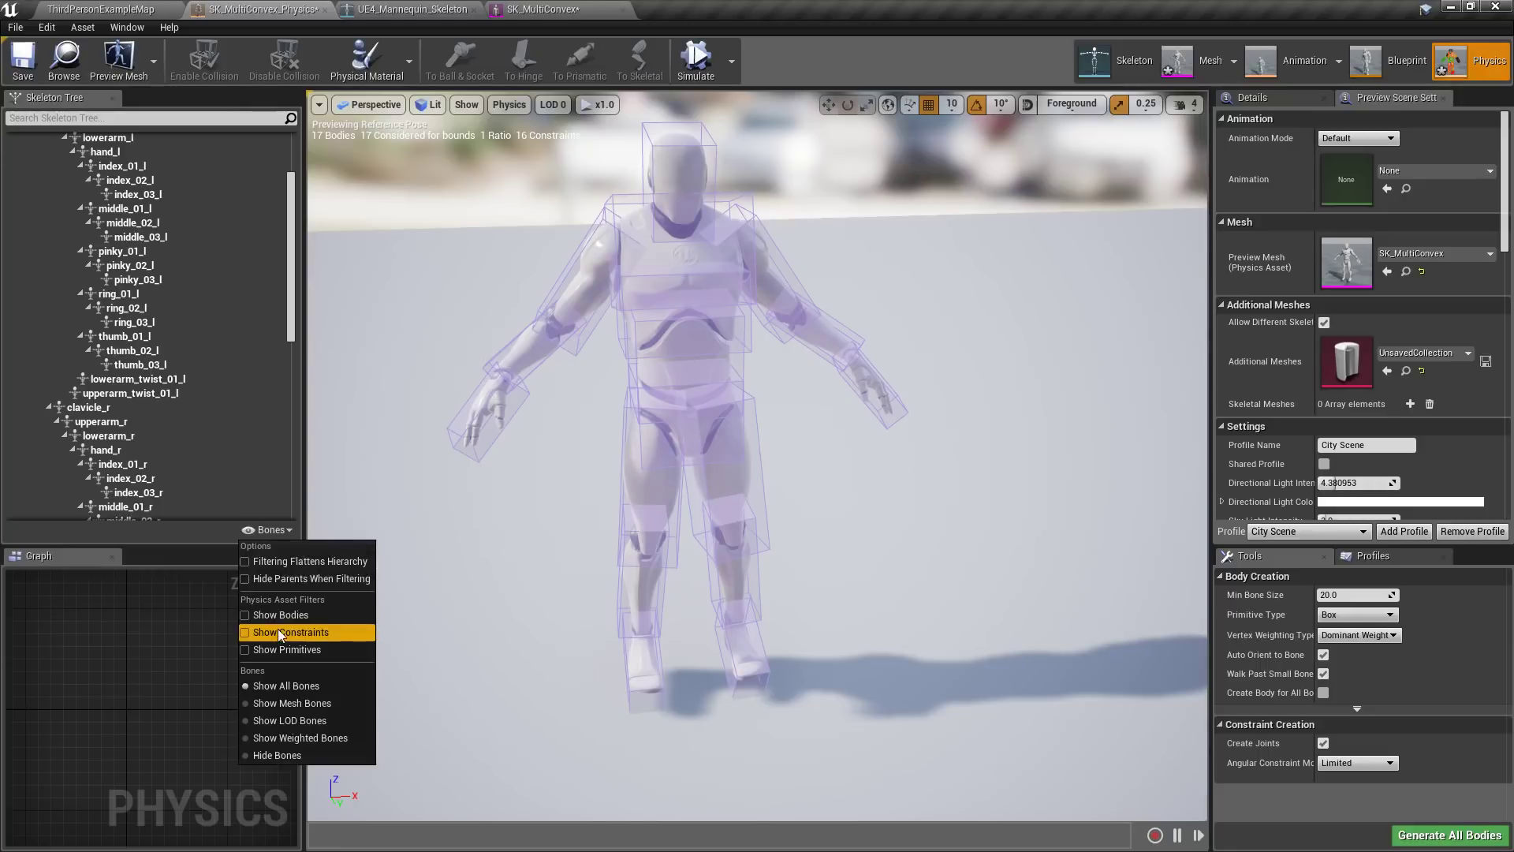
click(282, 621)
click(252, 529)
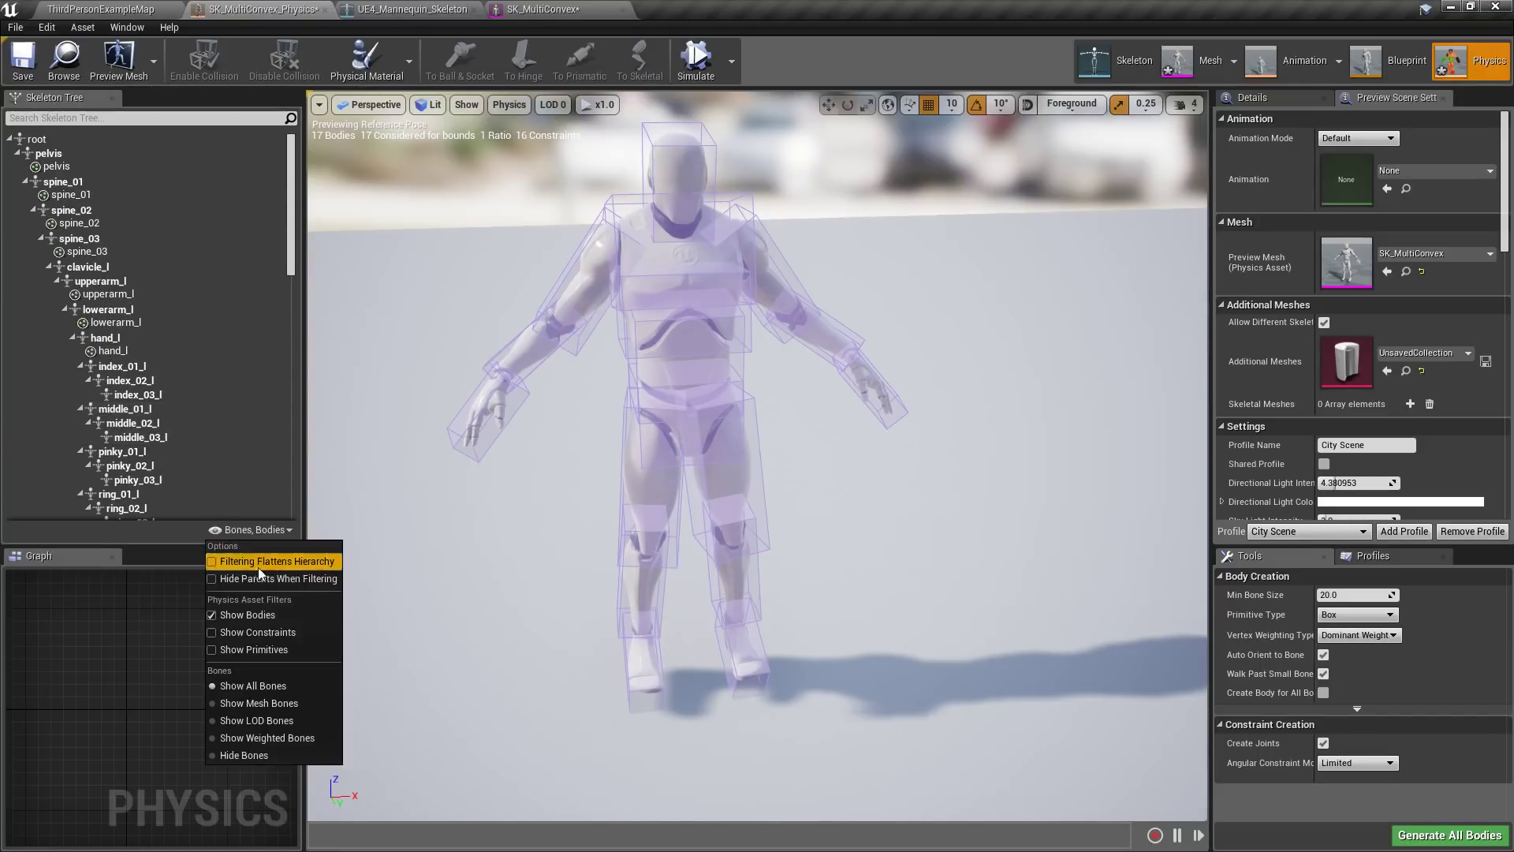
click(269, 631)
click(237, 529)
click(273, 641)
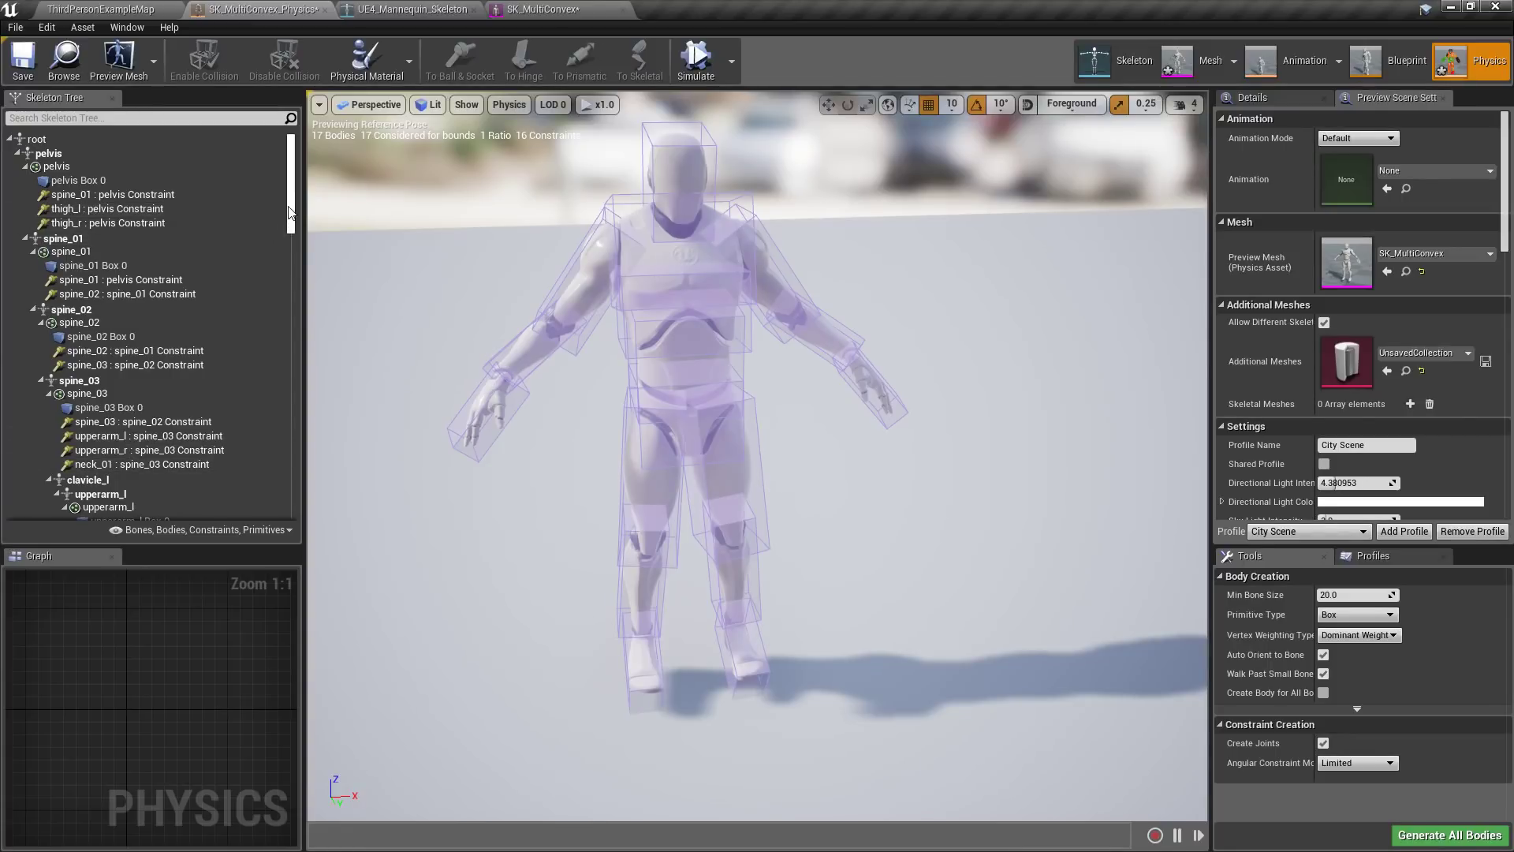
click(224, 529)
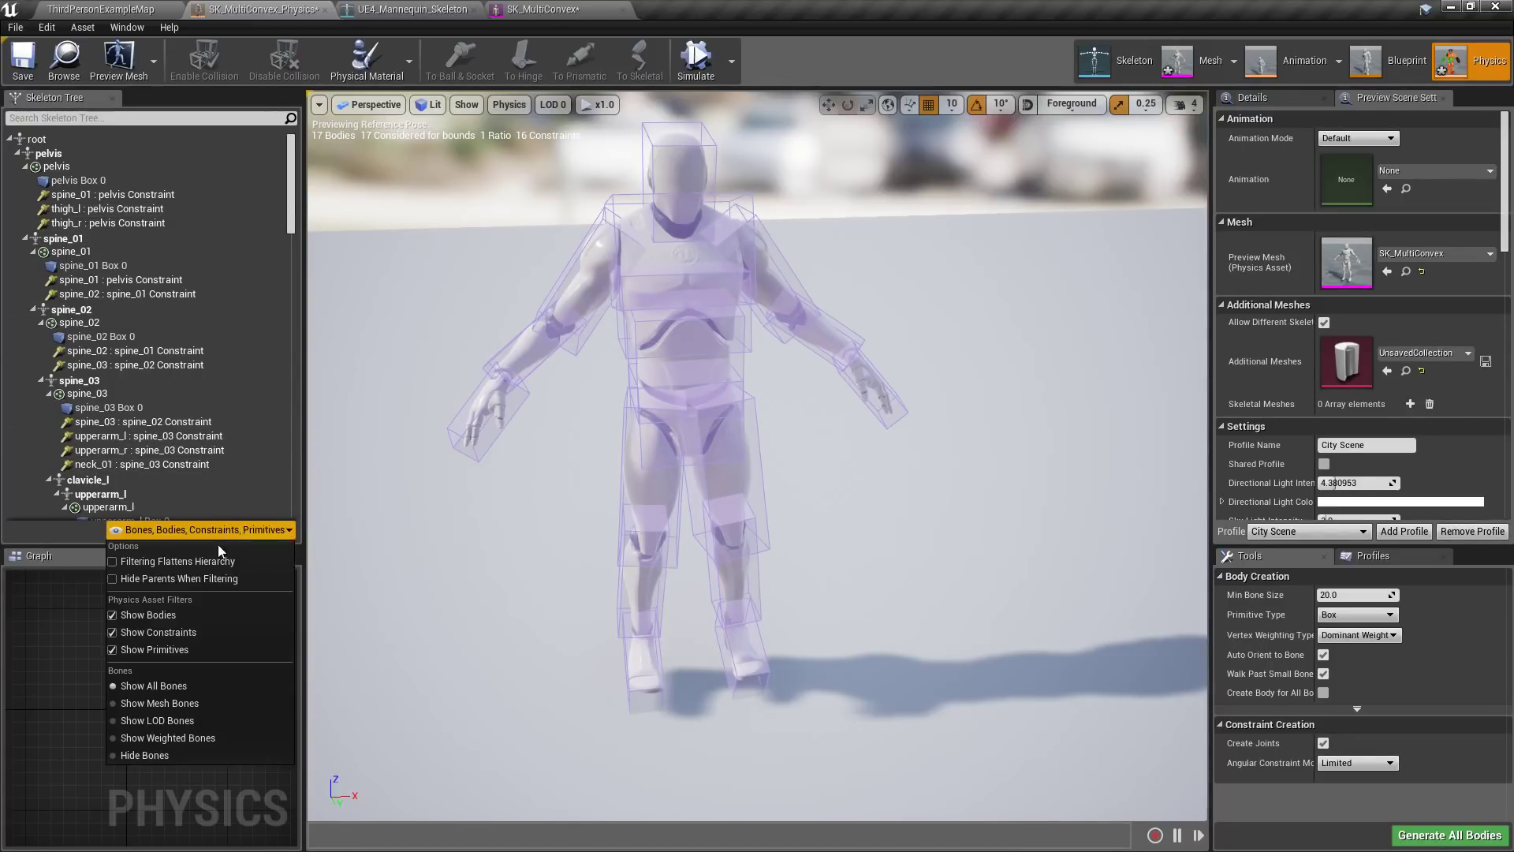
click(427, 404)
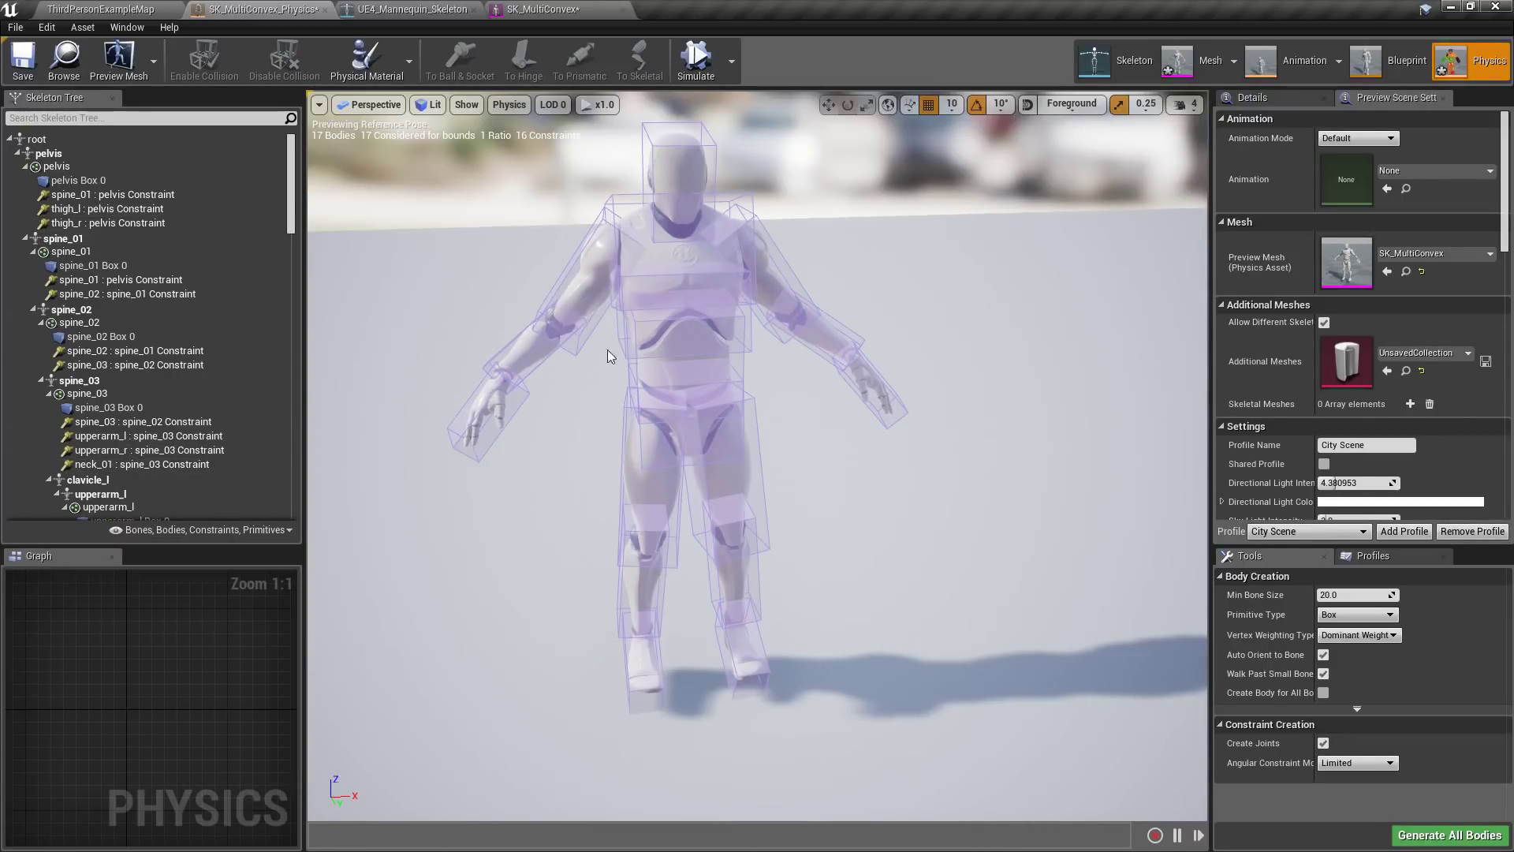
- Delete the chest's spine_03 box body and add a body with the Sphere primitive type to that bone
click(632, 290)
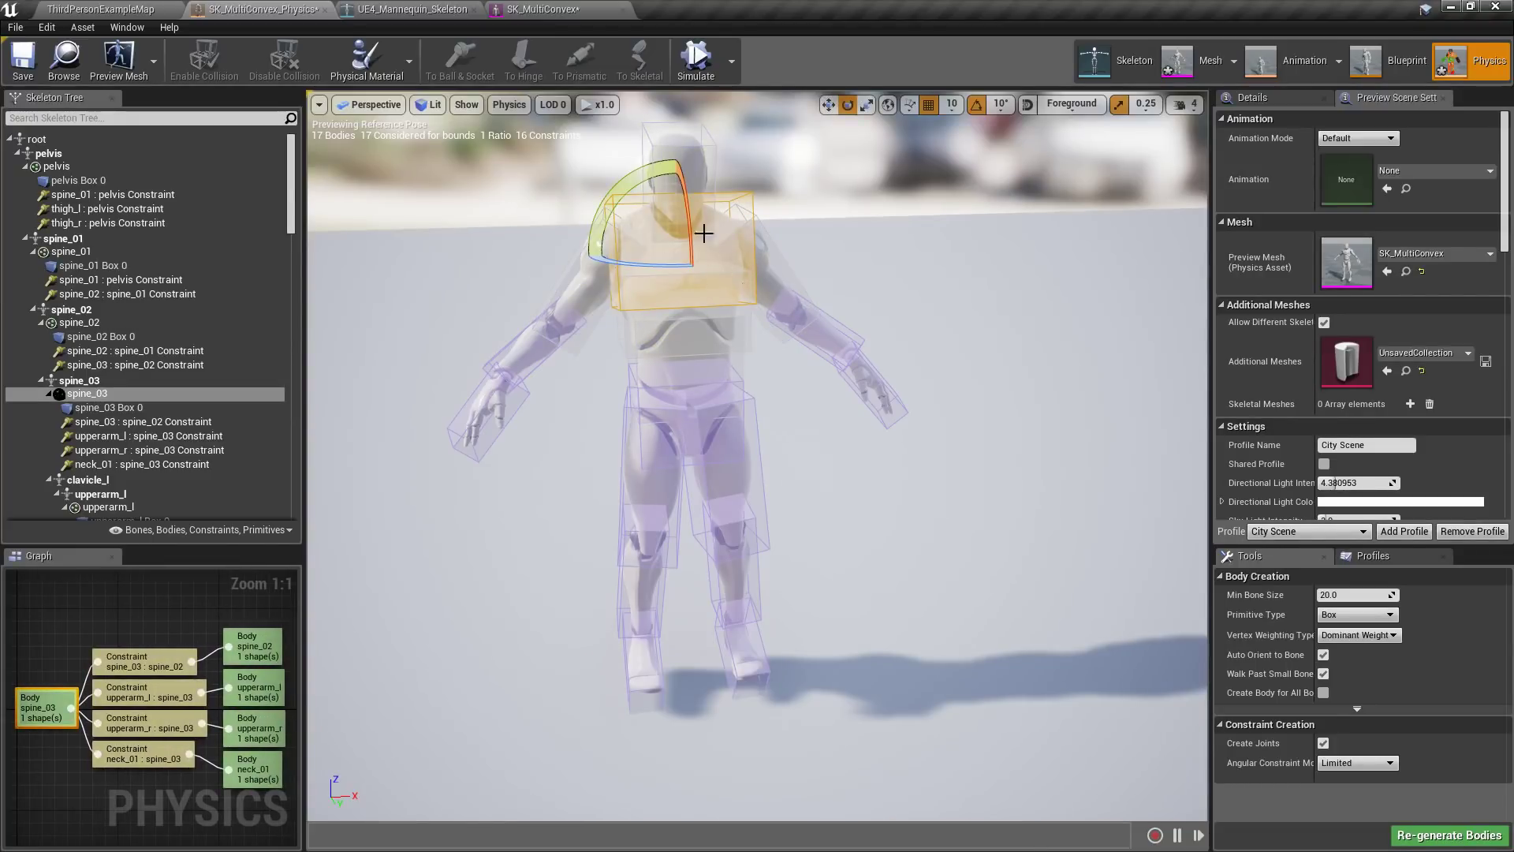
key(Delete)
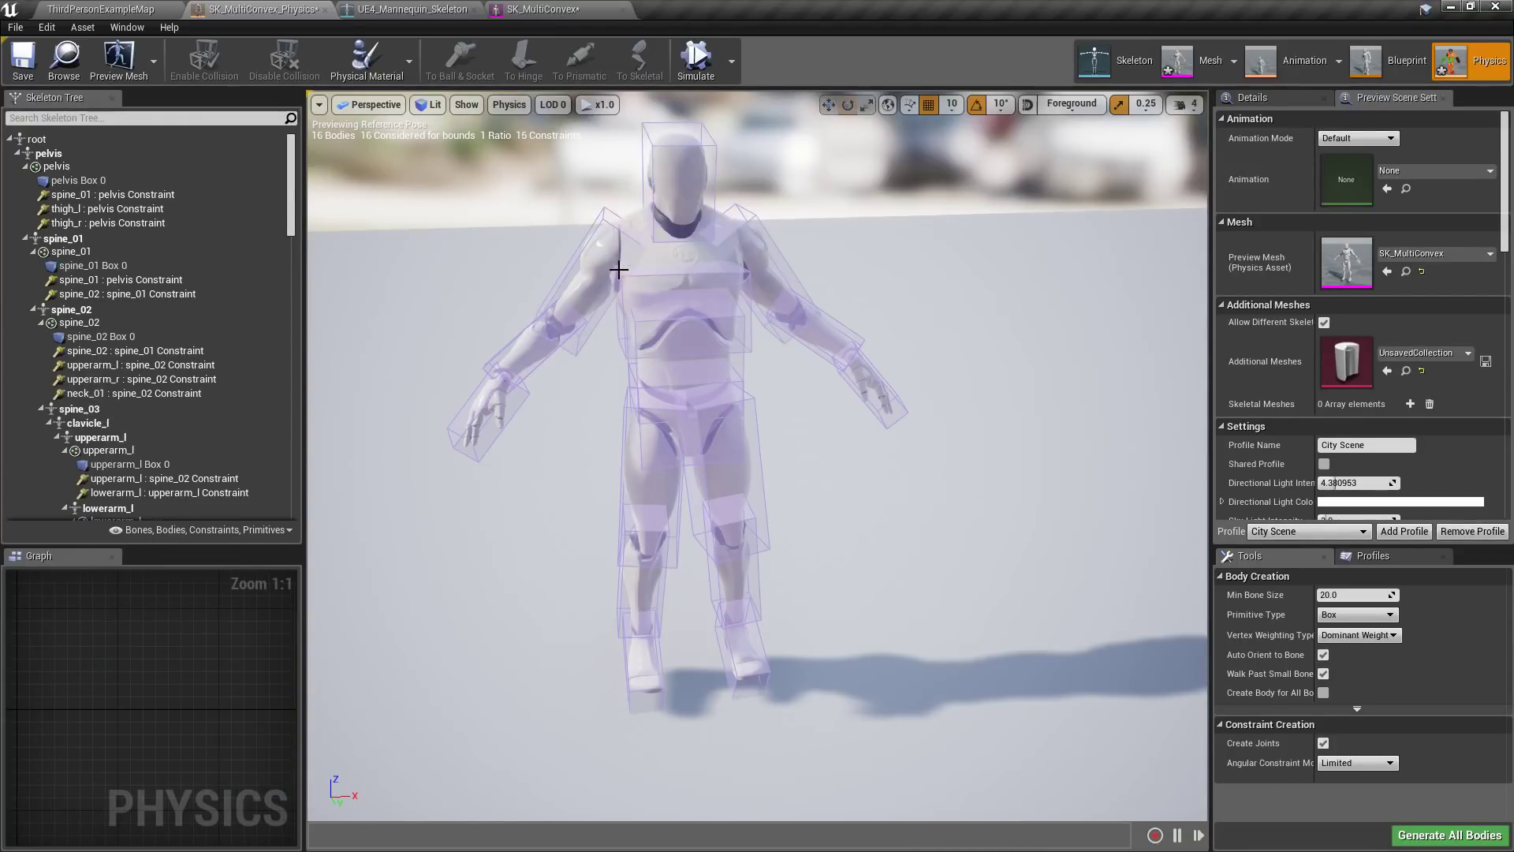
click(86, 409)
click(1358, 614)
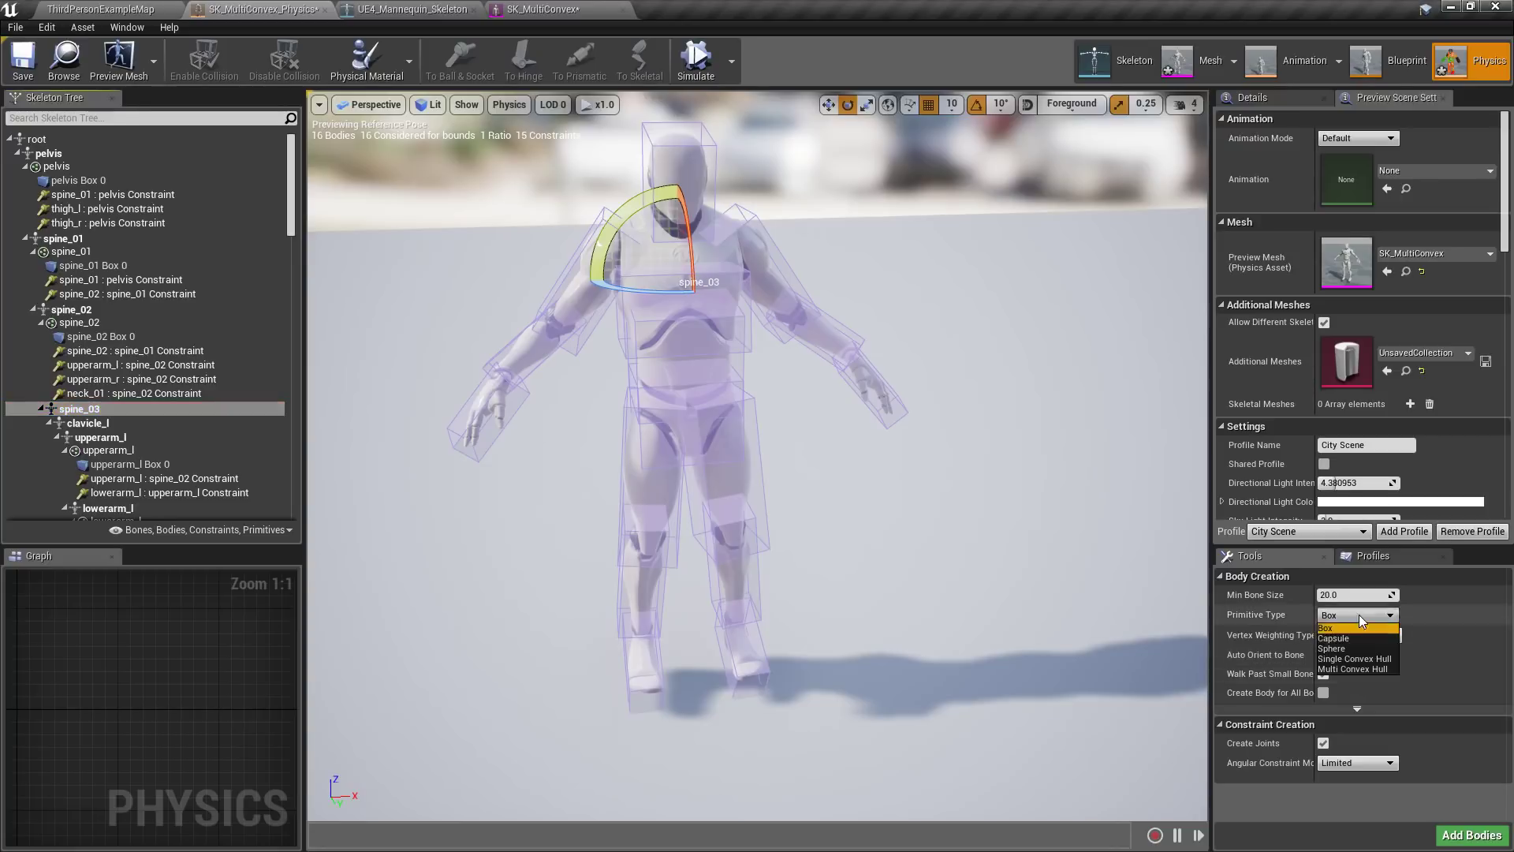
click(1340, 649)
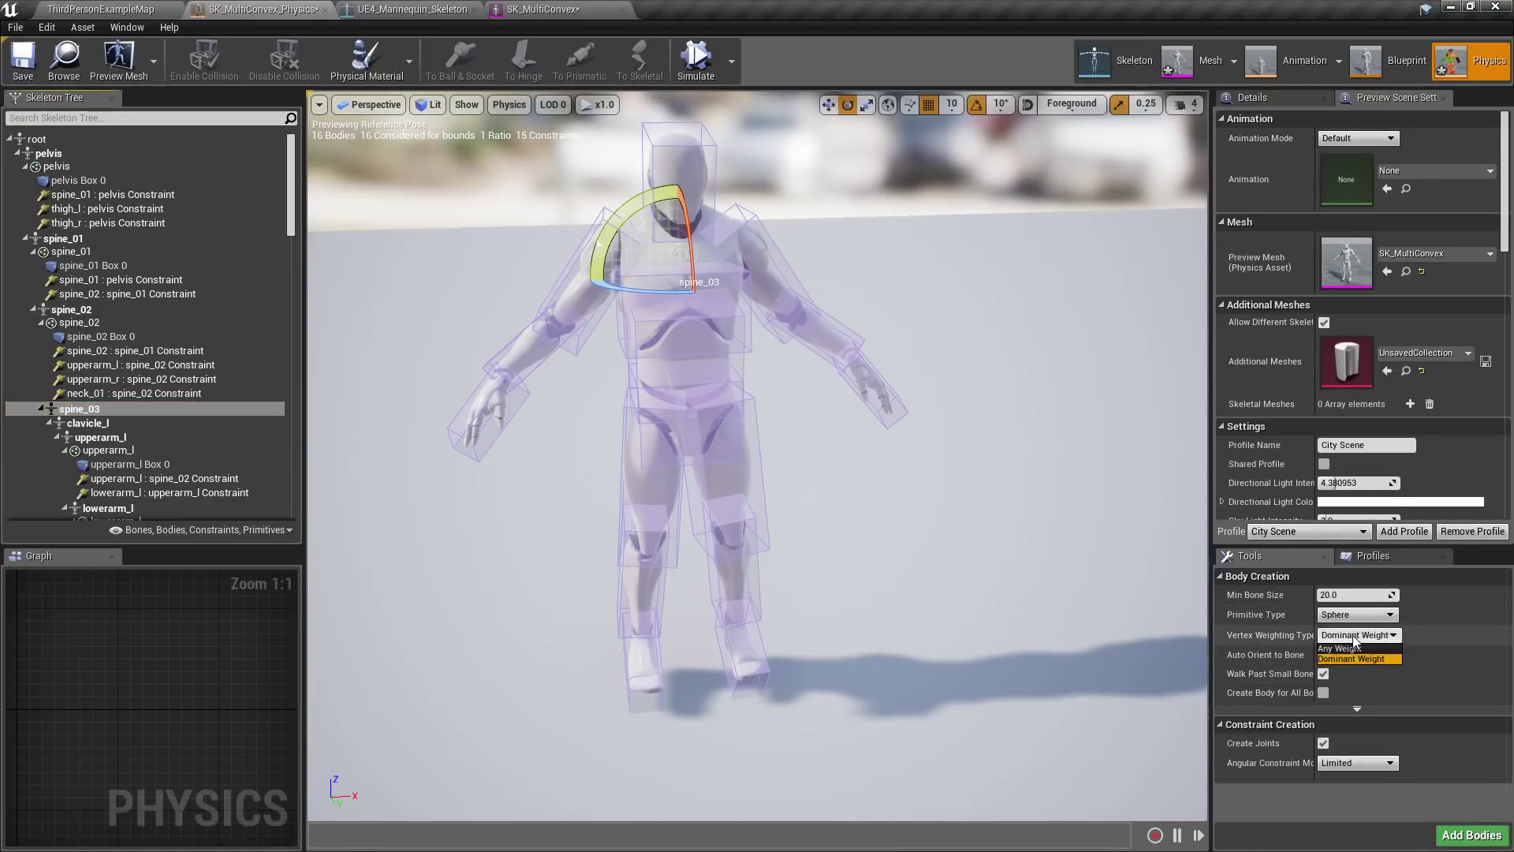
click(1472, 835)
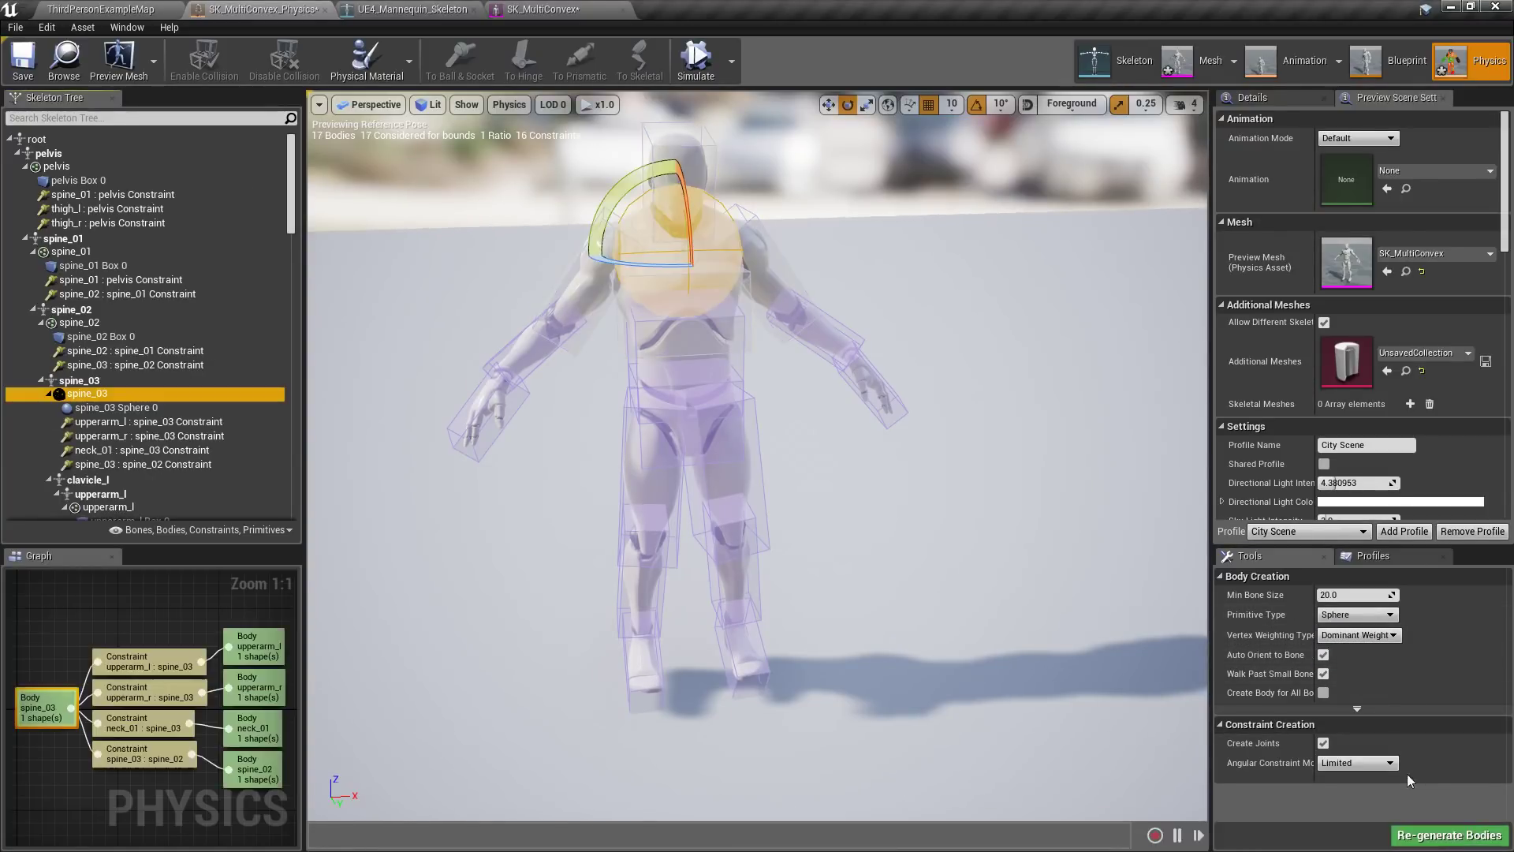
click(968, 456)
- Delete the spine_03 sphere body and add a Single Convex Hull body to that bone instead
click(683, 255)
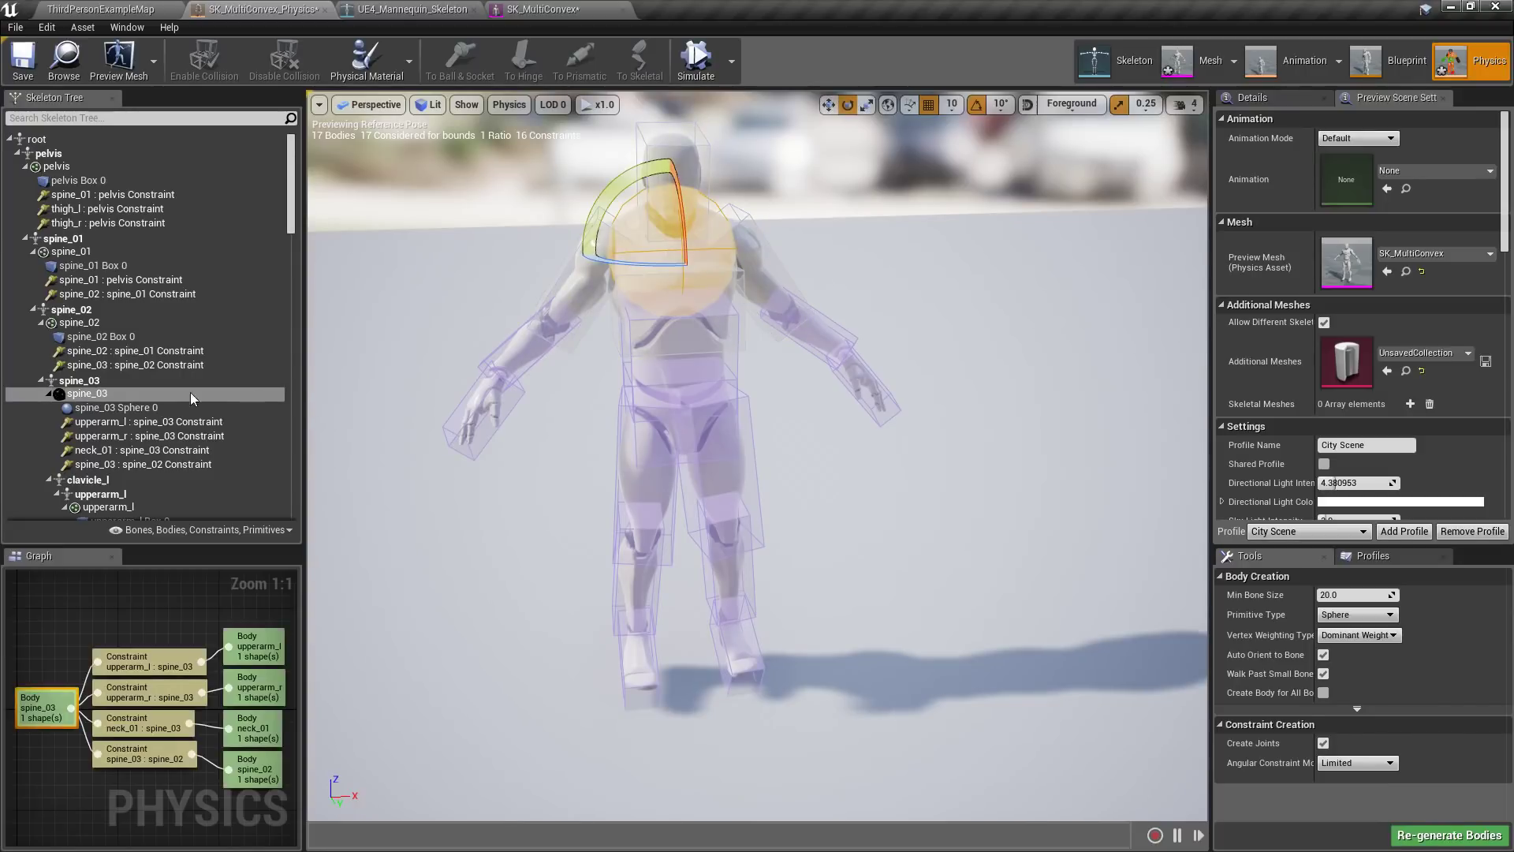
click(133, 382)
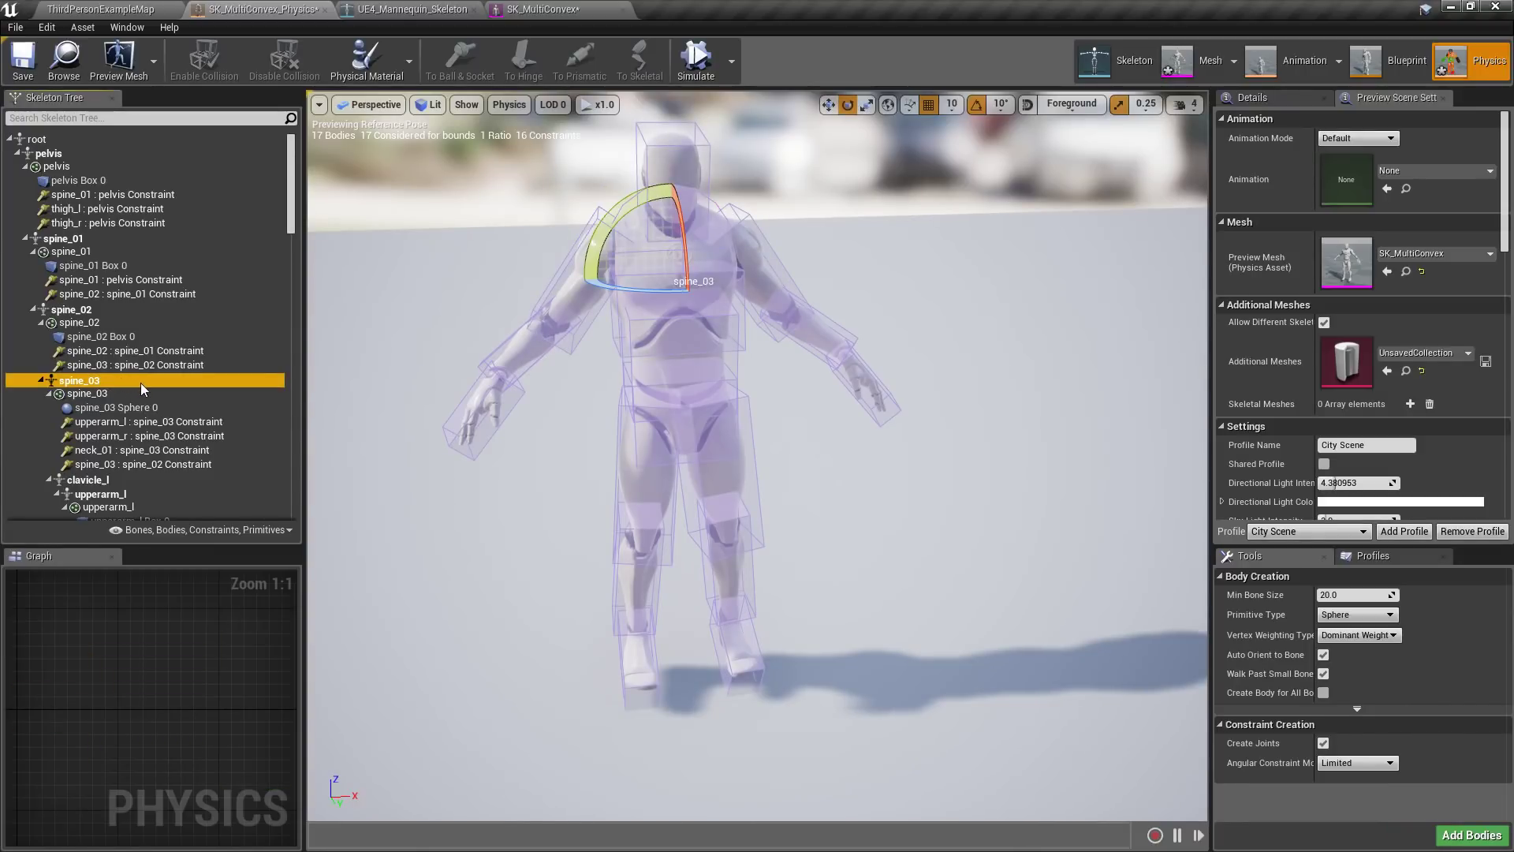
click(101, 393)
key(Delete)
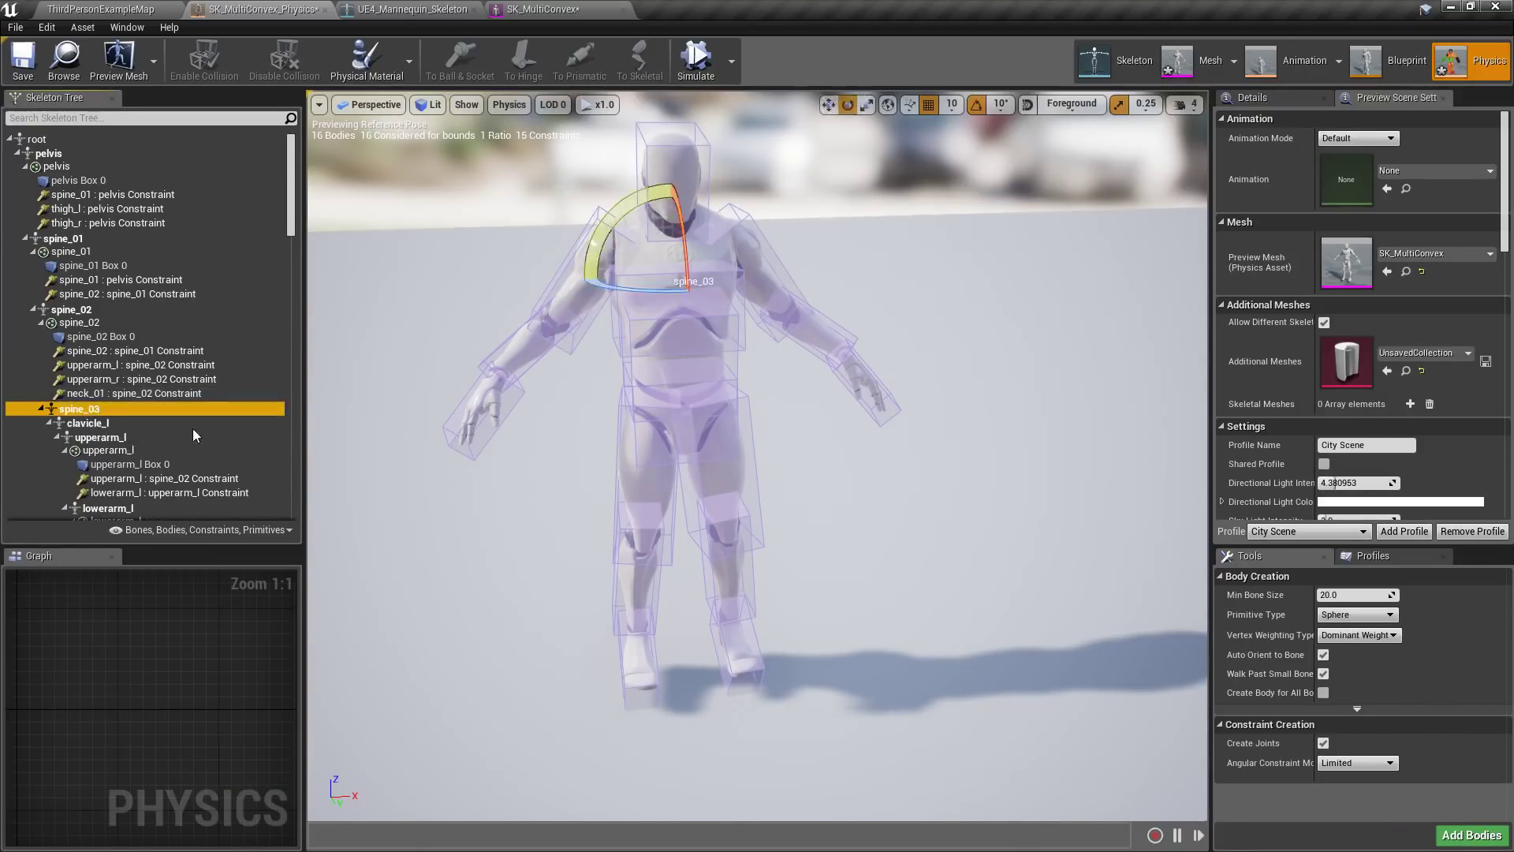
click(1355, 614)
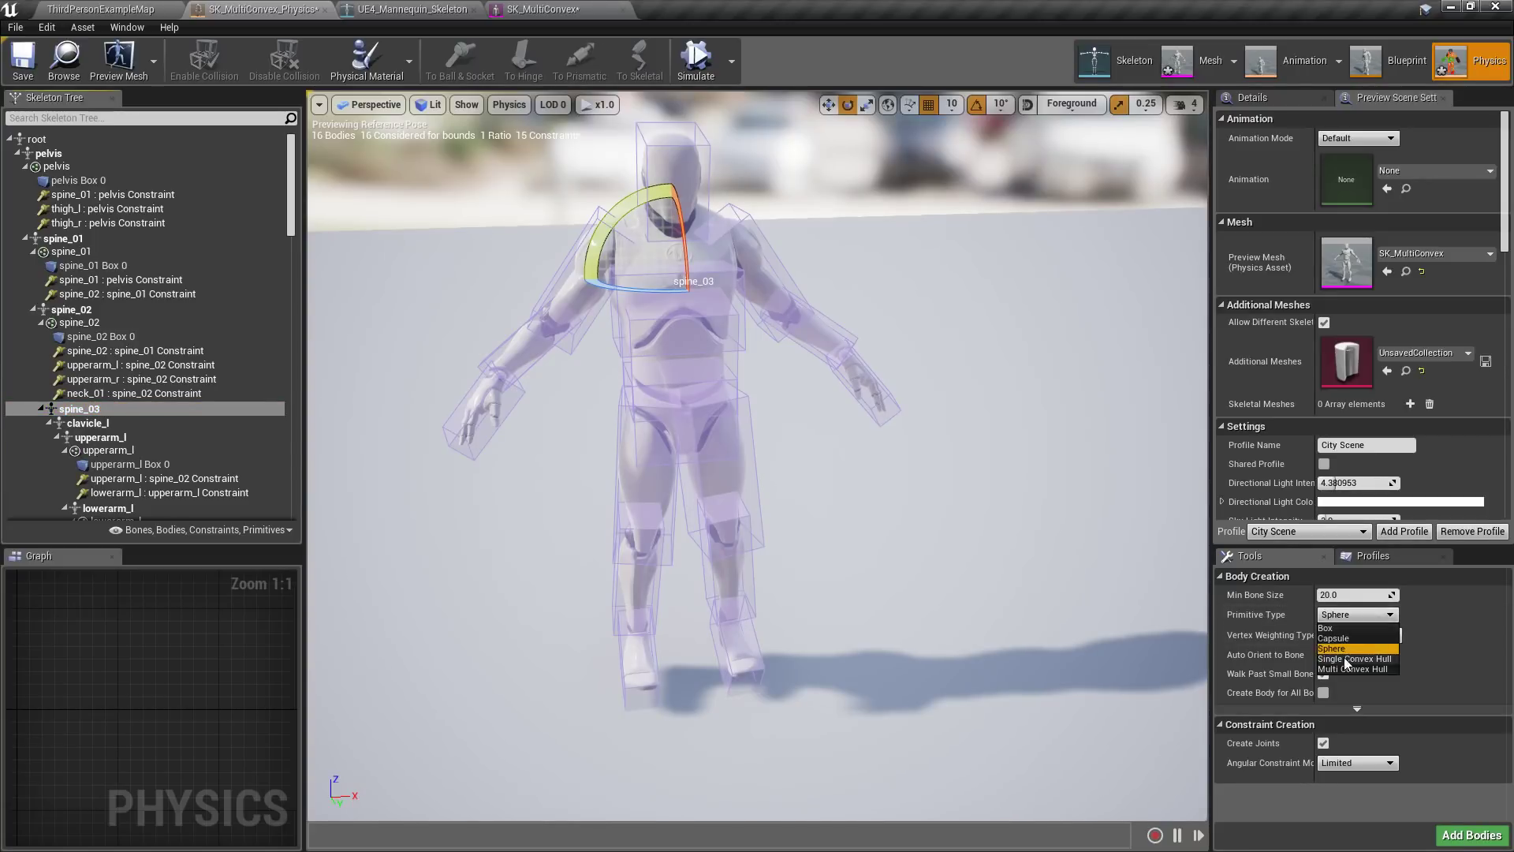
click(1354, 658)
click(1472, 834)
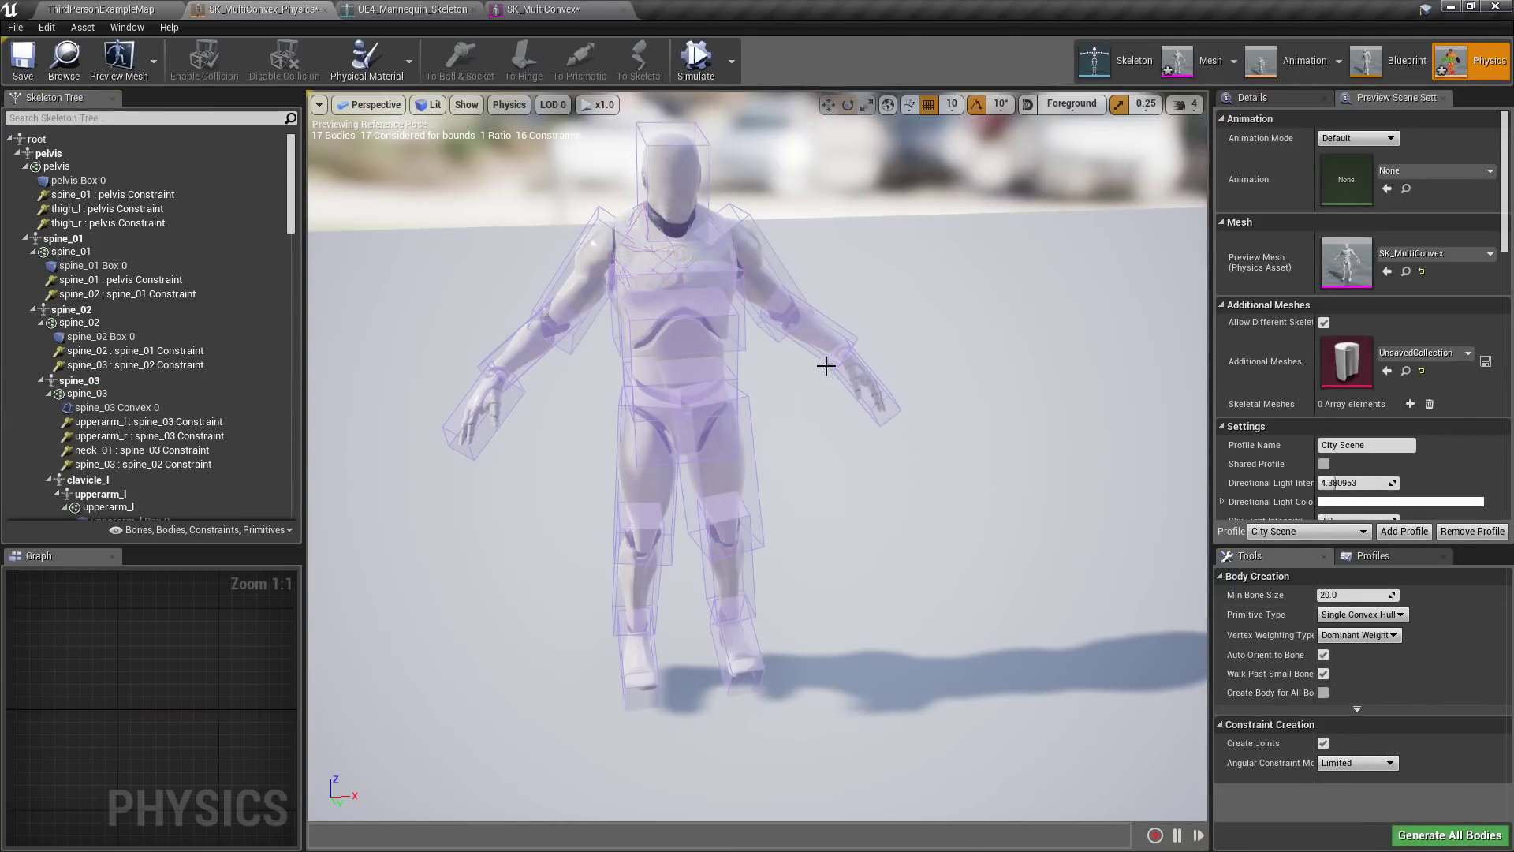
- Examine the new convex hull body on the character's chest among the neighbouring bodies
click(676, 270)
click(654, 242)
click(692, 250)
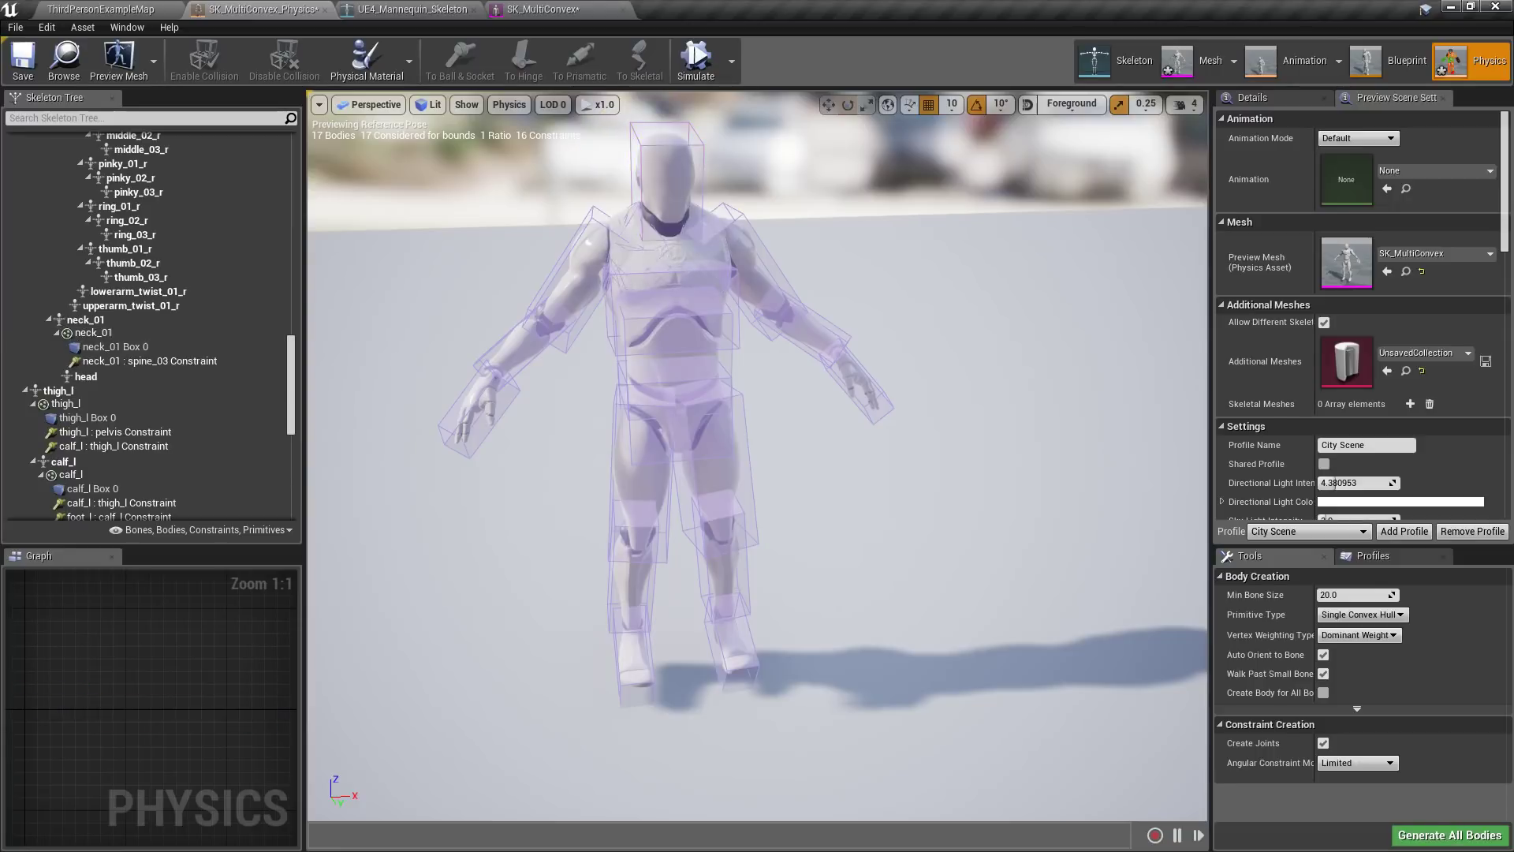
click(692, 251)
mouse_move(788, 270)
right_down()
mouse_move(788, 288)
mouse_move(788, 197)
mouse_move(788, 271)
mouse_move(694, 284)
mouse_move(797, 276)
mouse_move(810, 291)
right_up()
click(810, 291)
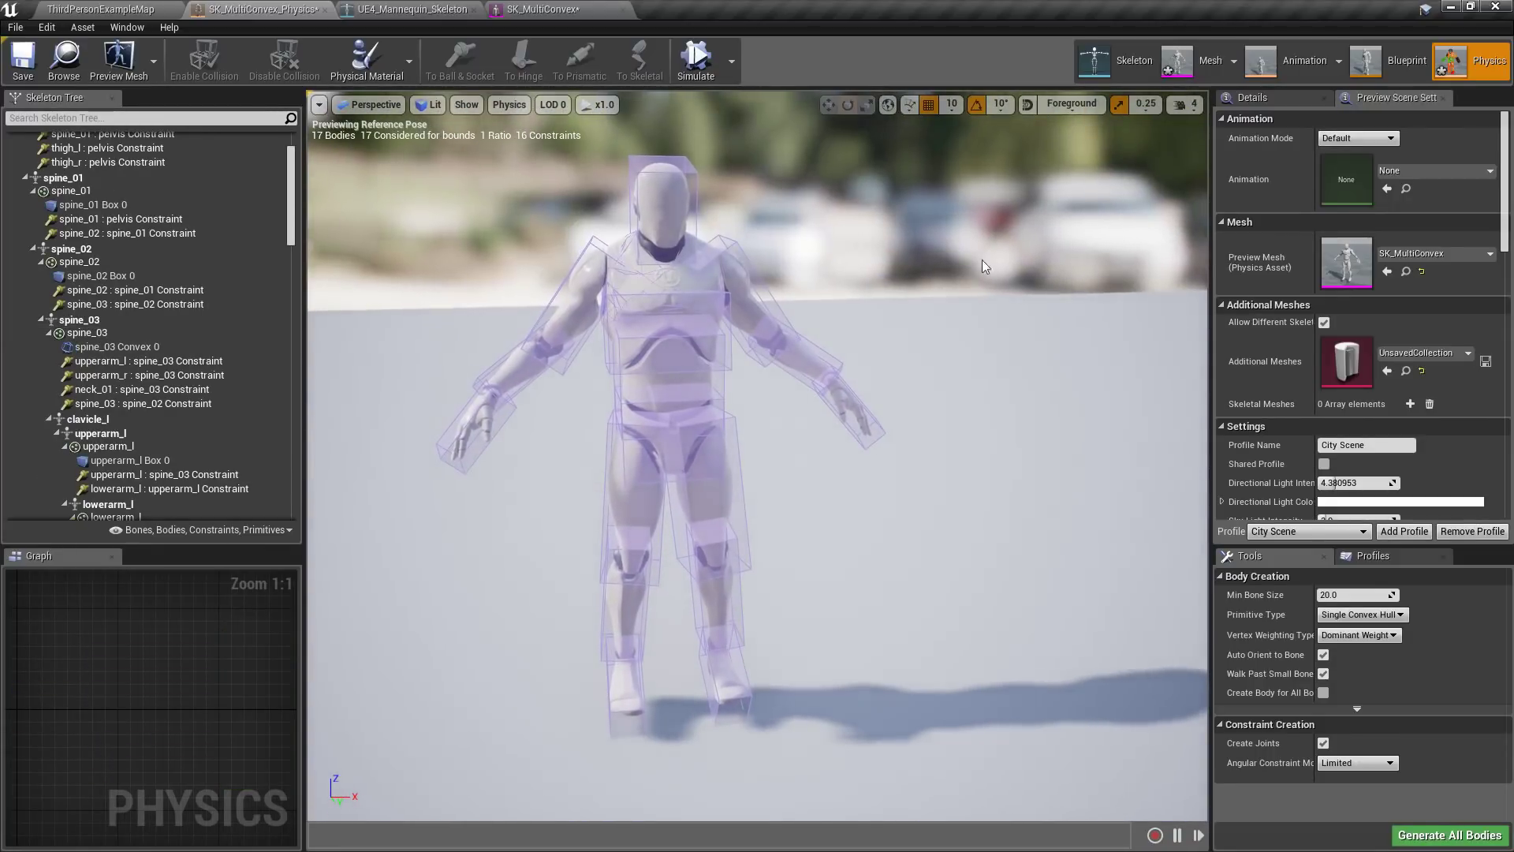
- Examine the physics, collision and body setup details of the spine_02 and spine_03 bodies
click(1278, 104)
click(692, 321)
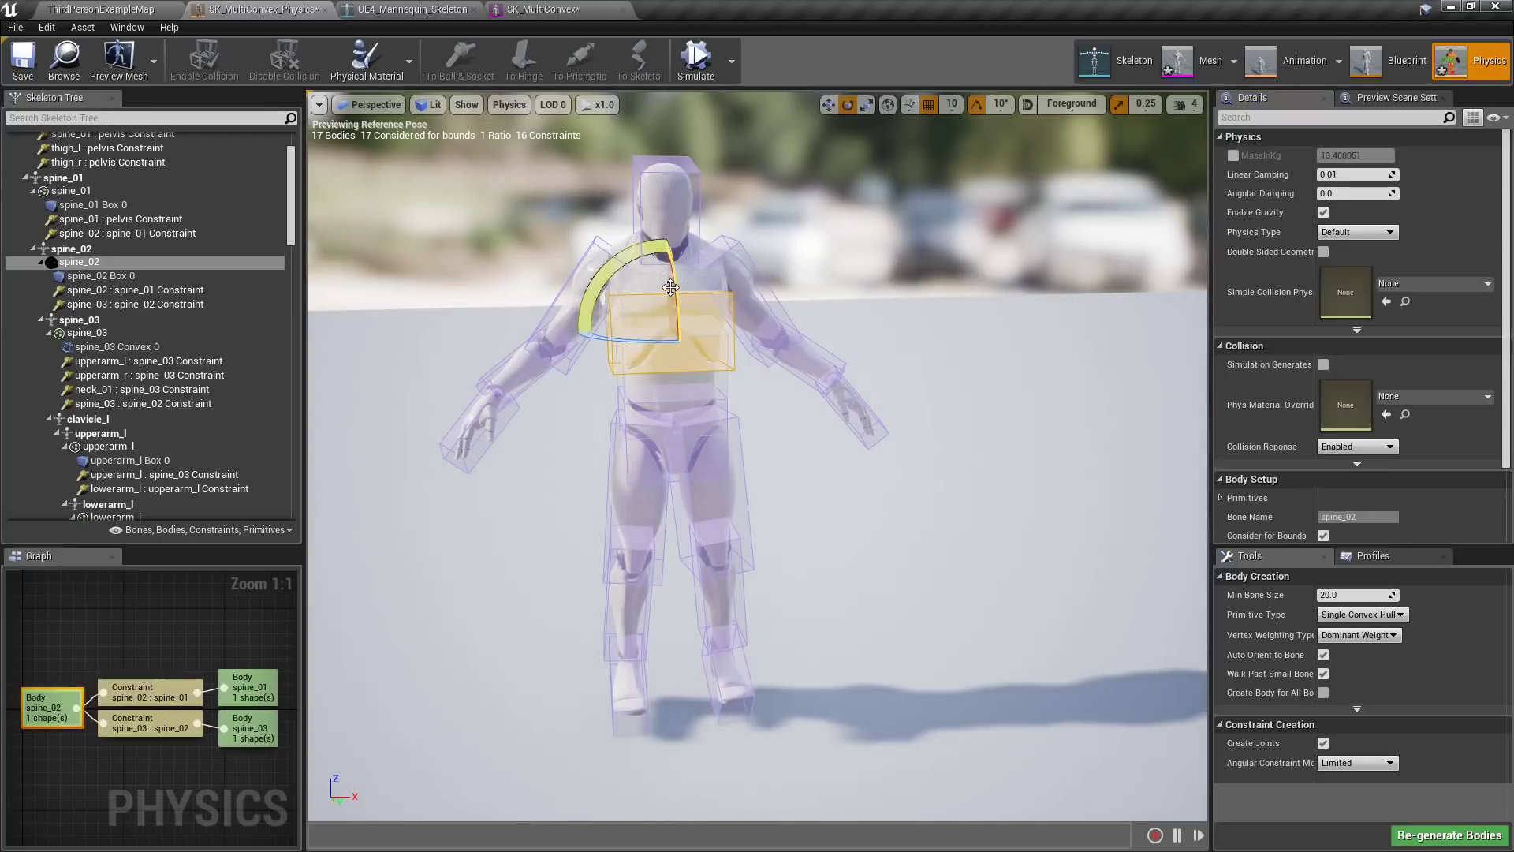
click(684, 281)
click(682, 244)
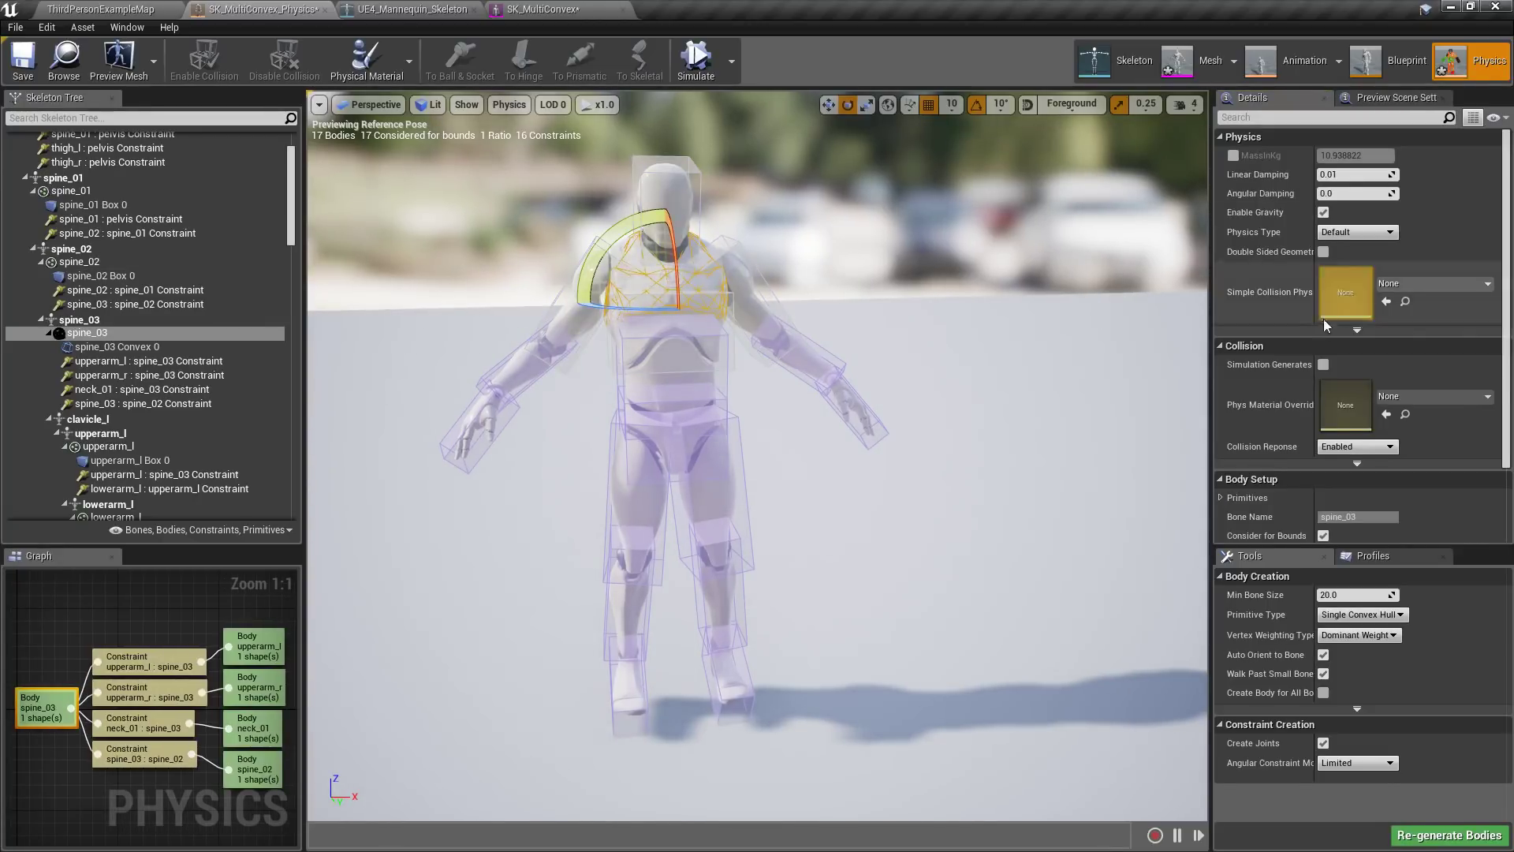
scroll(1323, 331, down, 2)
scroll(1261, 450, up, 2)
scroll(1251, 449, down, 2)
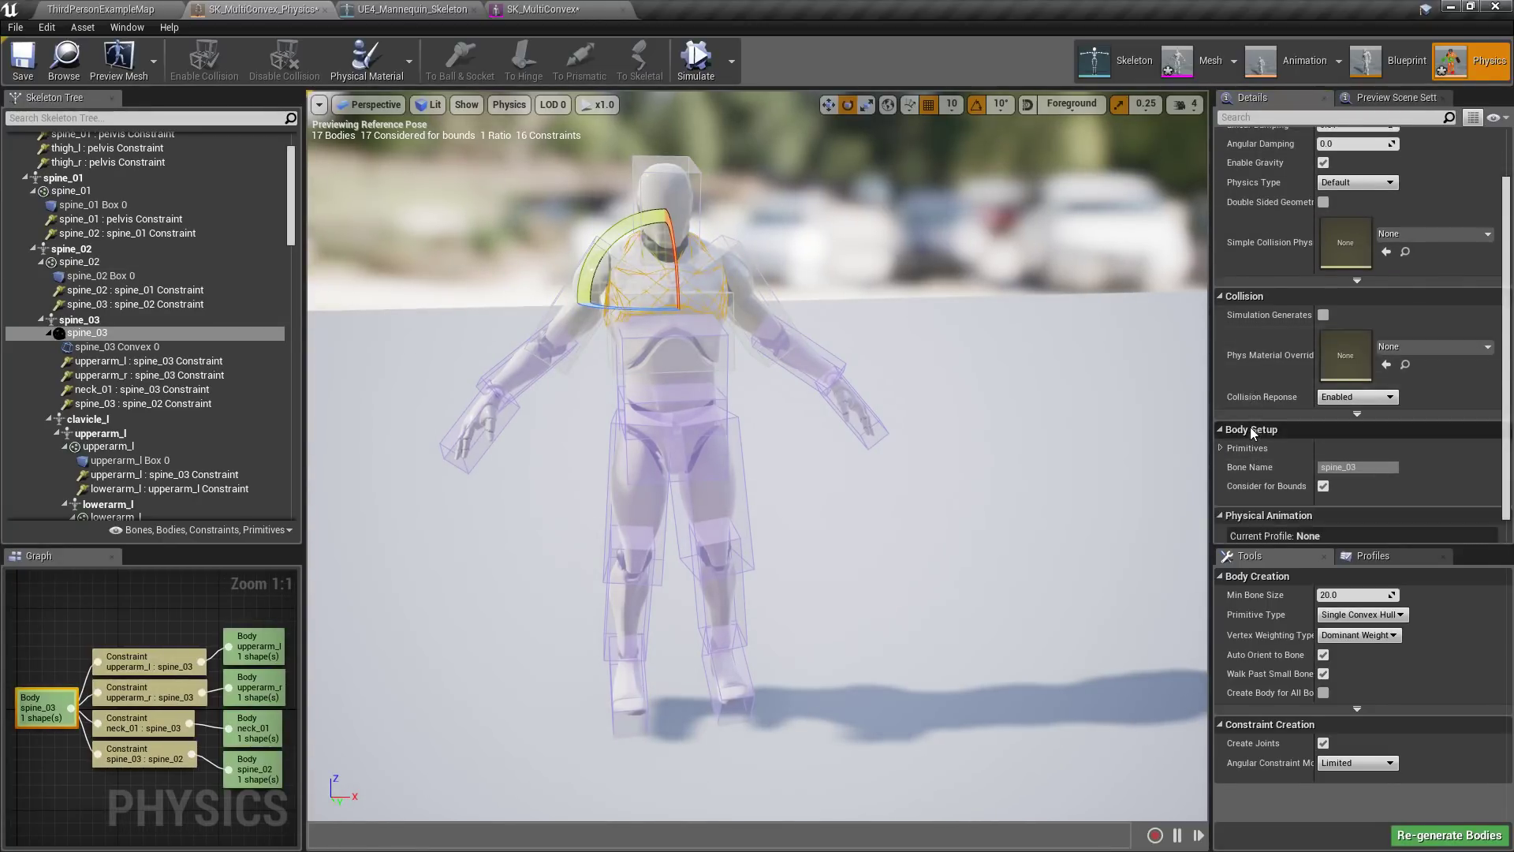
click(675, 357)
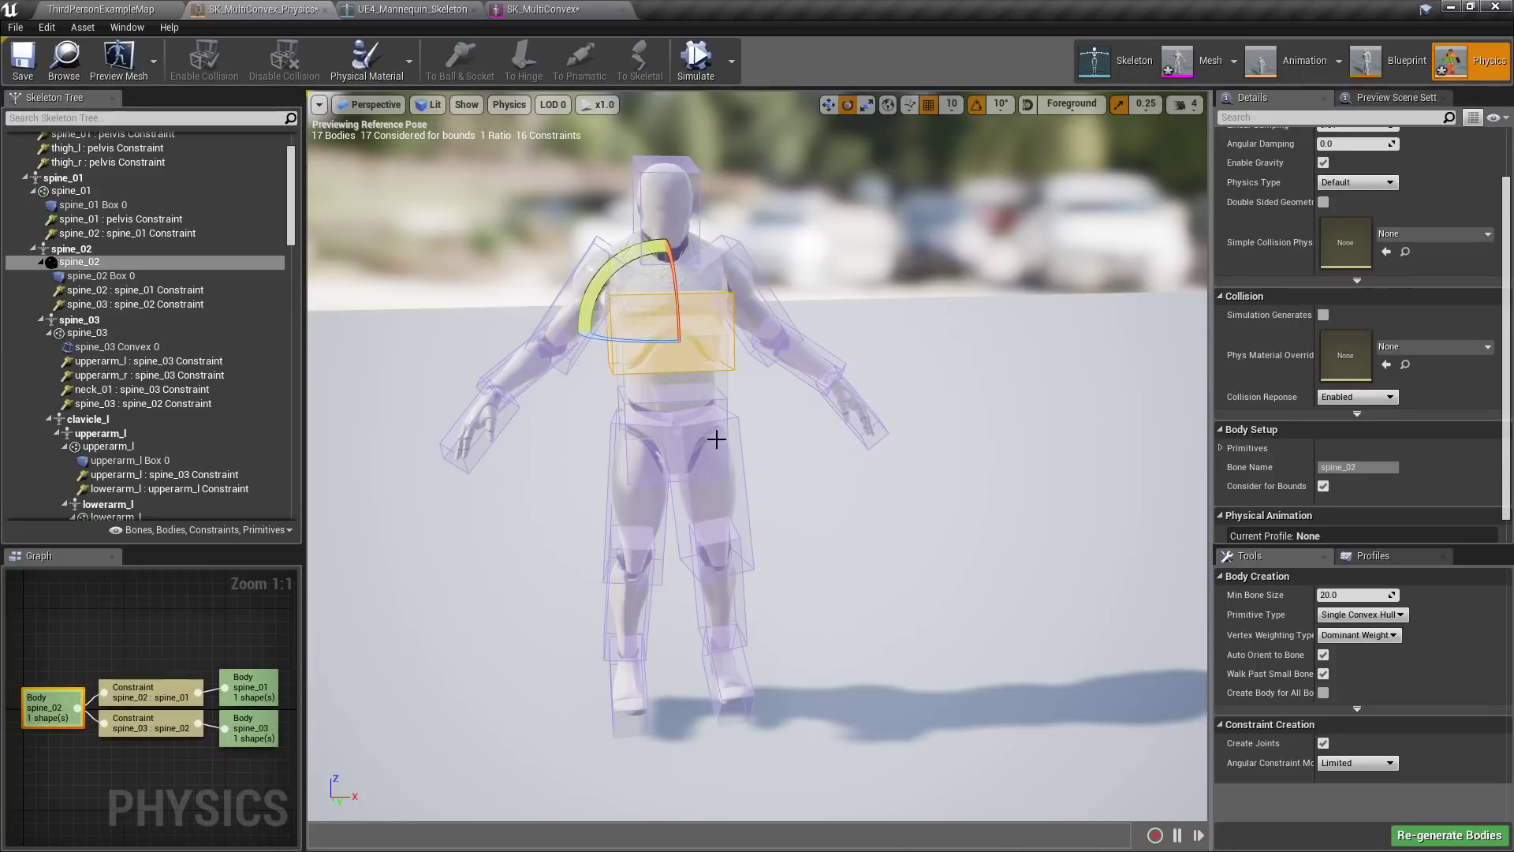
- Compare the details of the spine_02 bone, its body and its box primitive
click(67, 248)
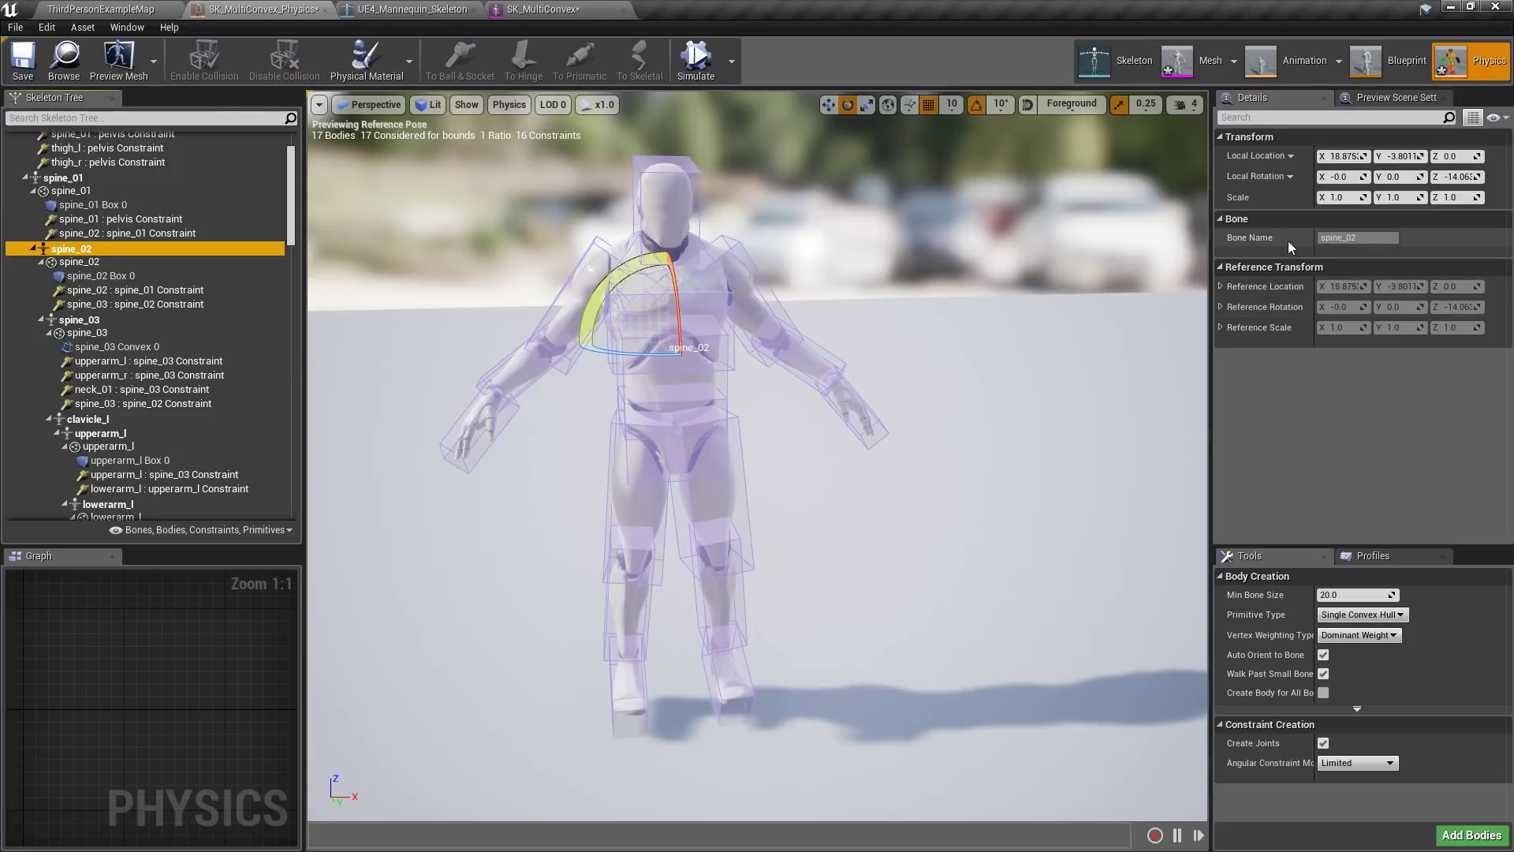
click(68, 263)
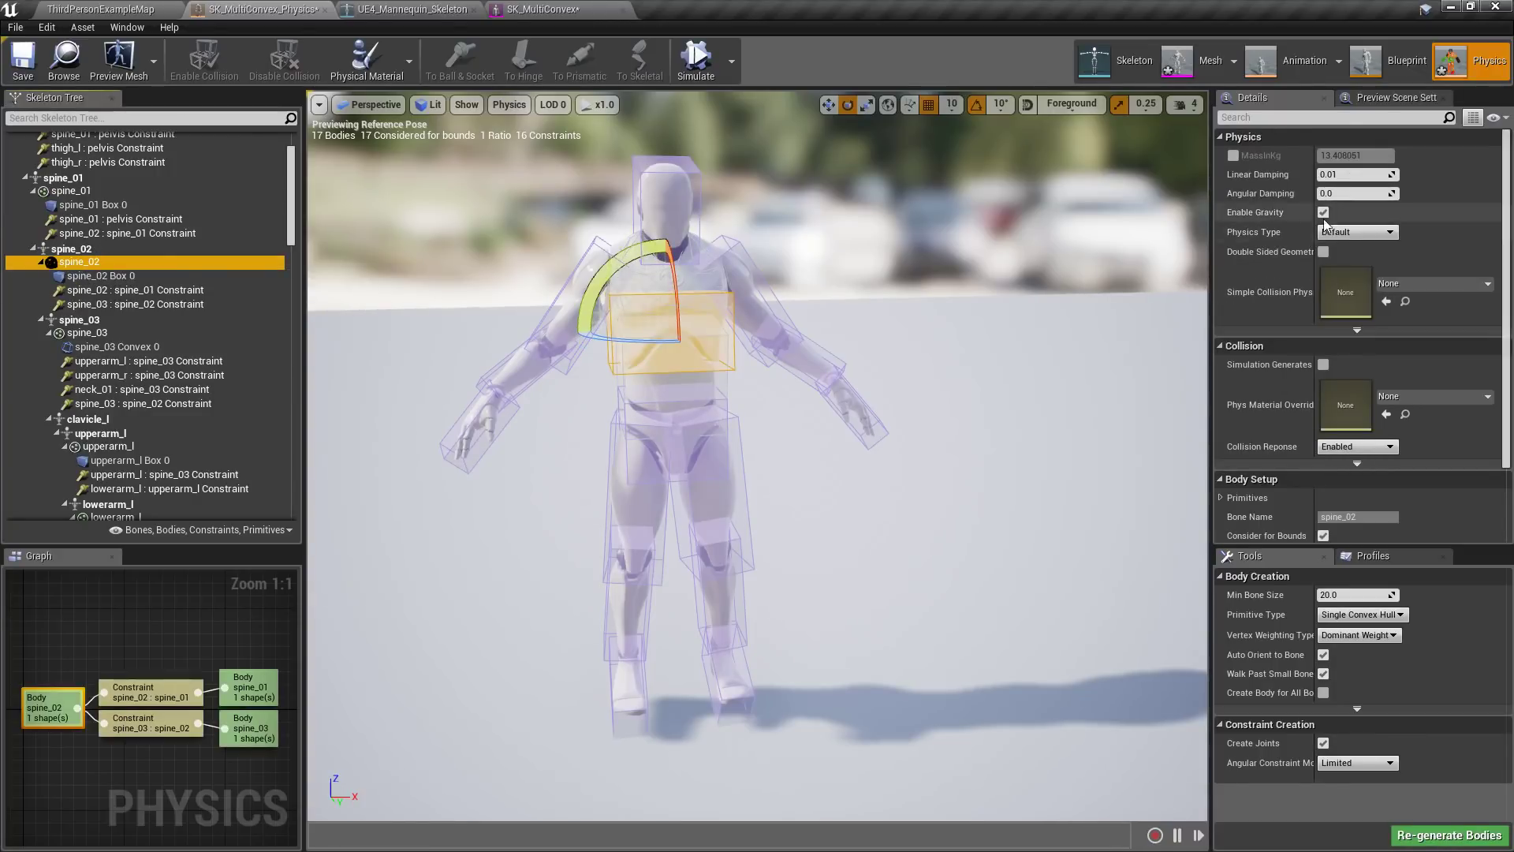
scroll(1279, 213, down, 3)
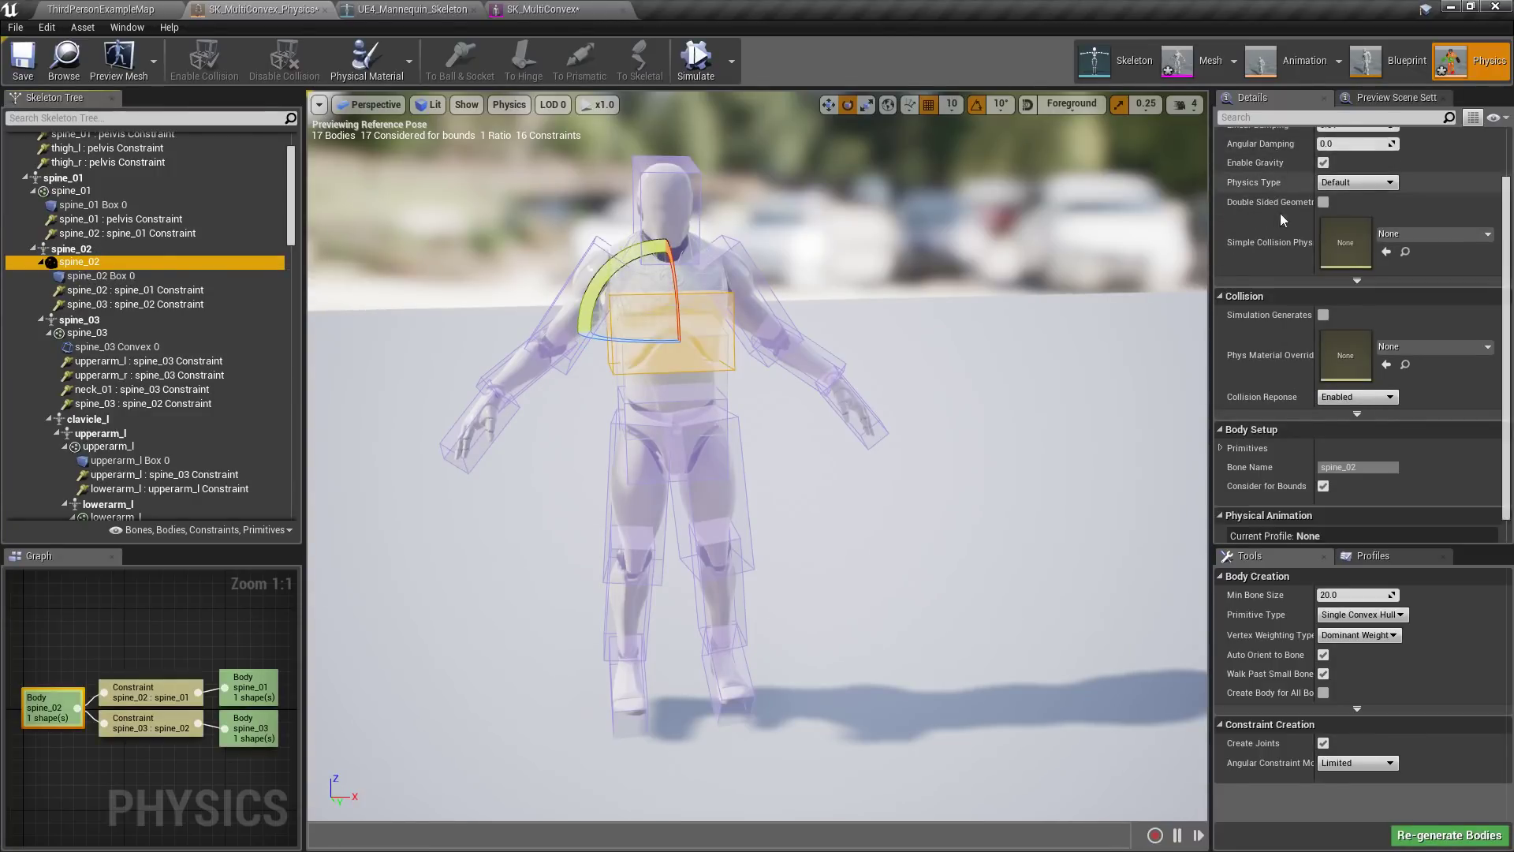
click(93, 277)
- Examine the behaviour, limit and motor settings of the constraint between spine_02 and spine_01, and clear the selection
click(98, 291)
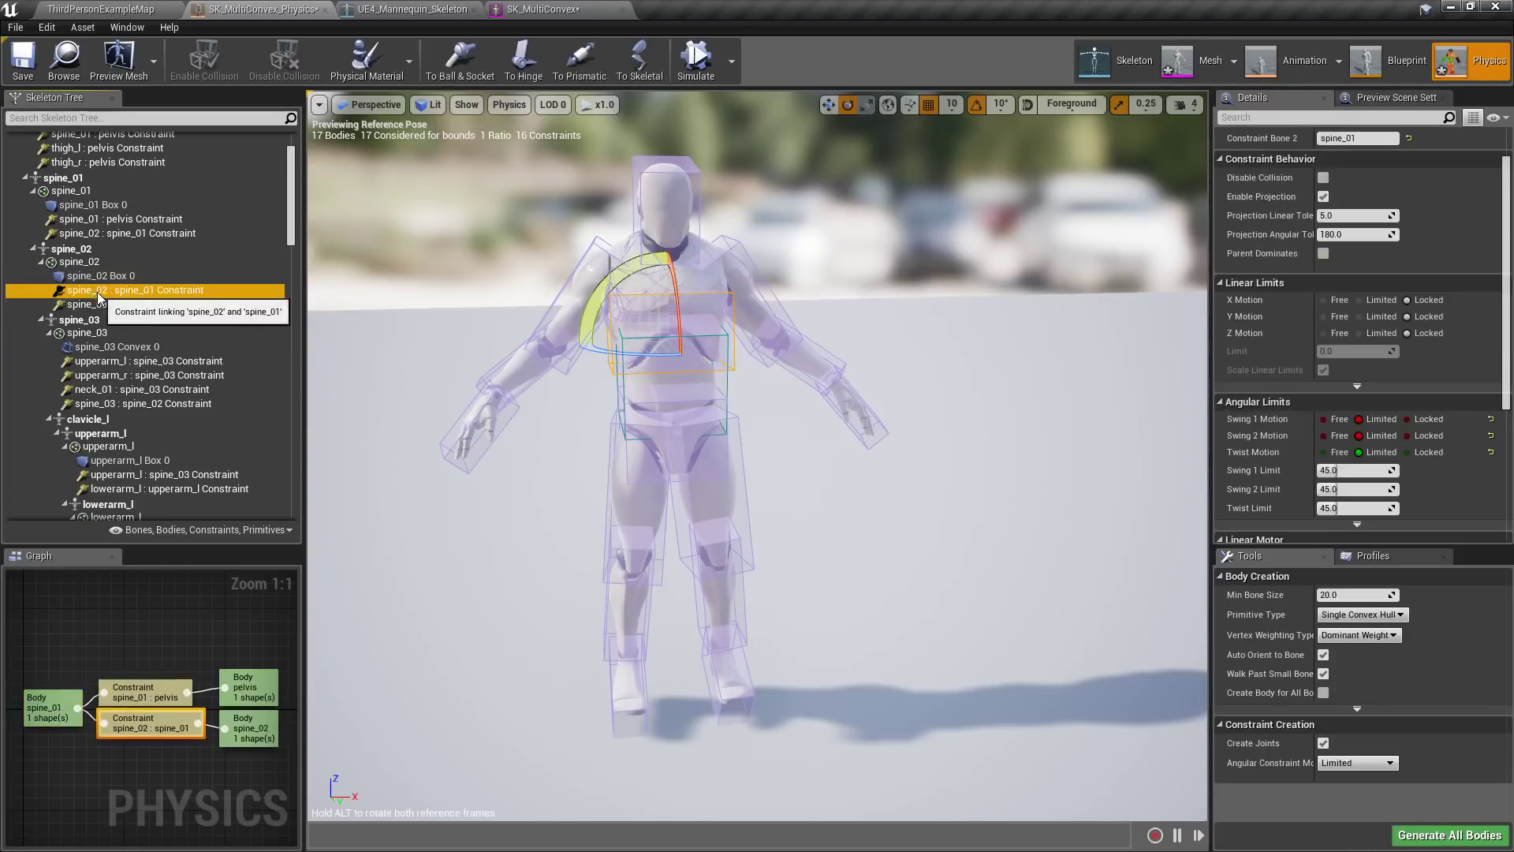
scroll(1312, 410, down, 6)
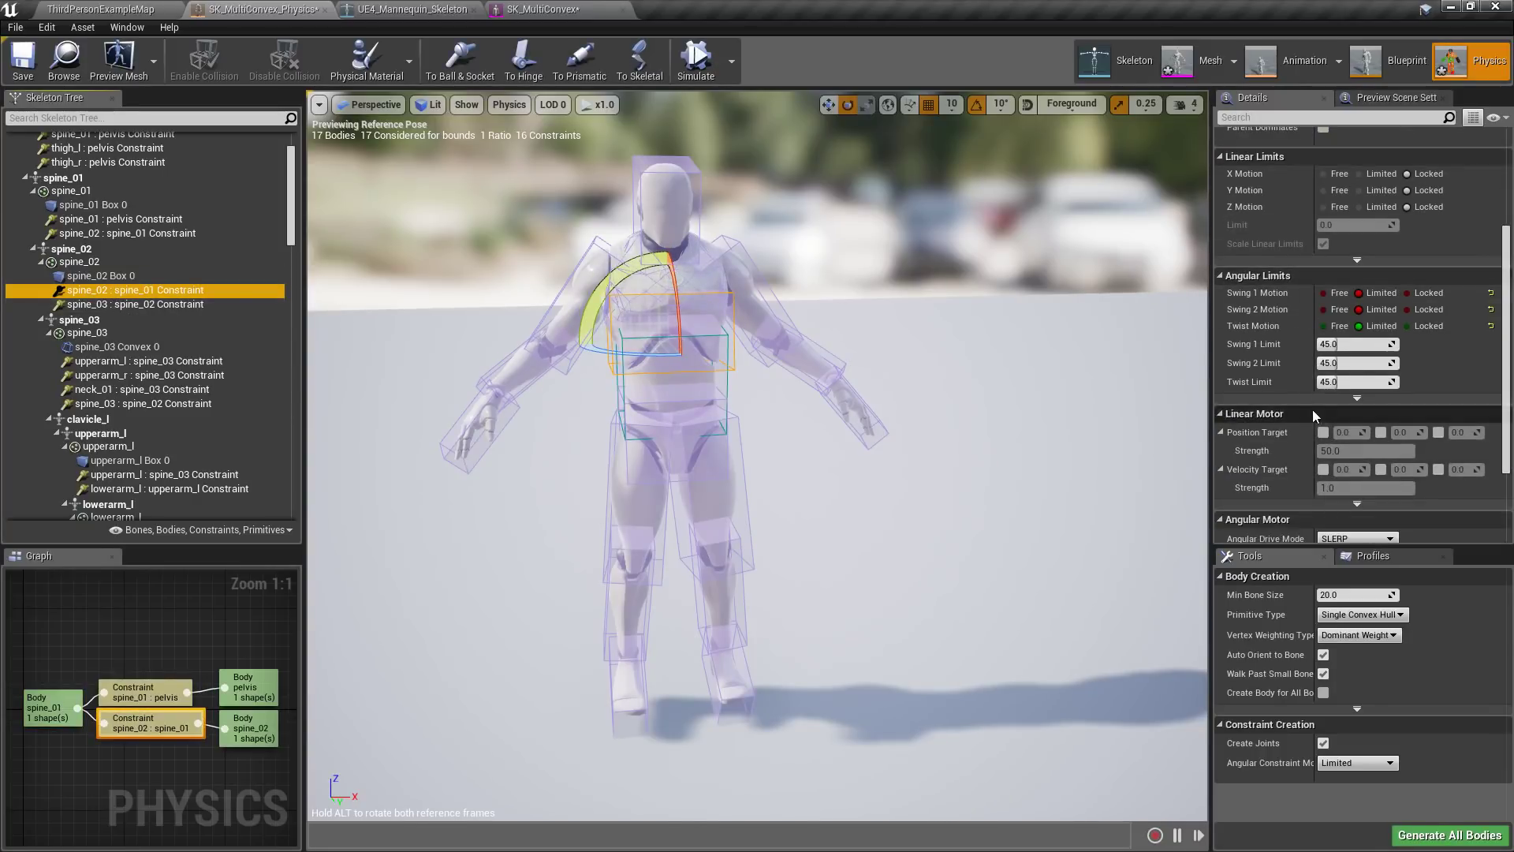
scroll(1294, 443, up, 8)
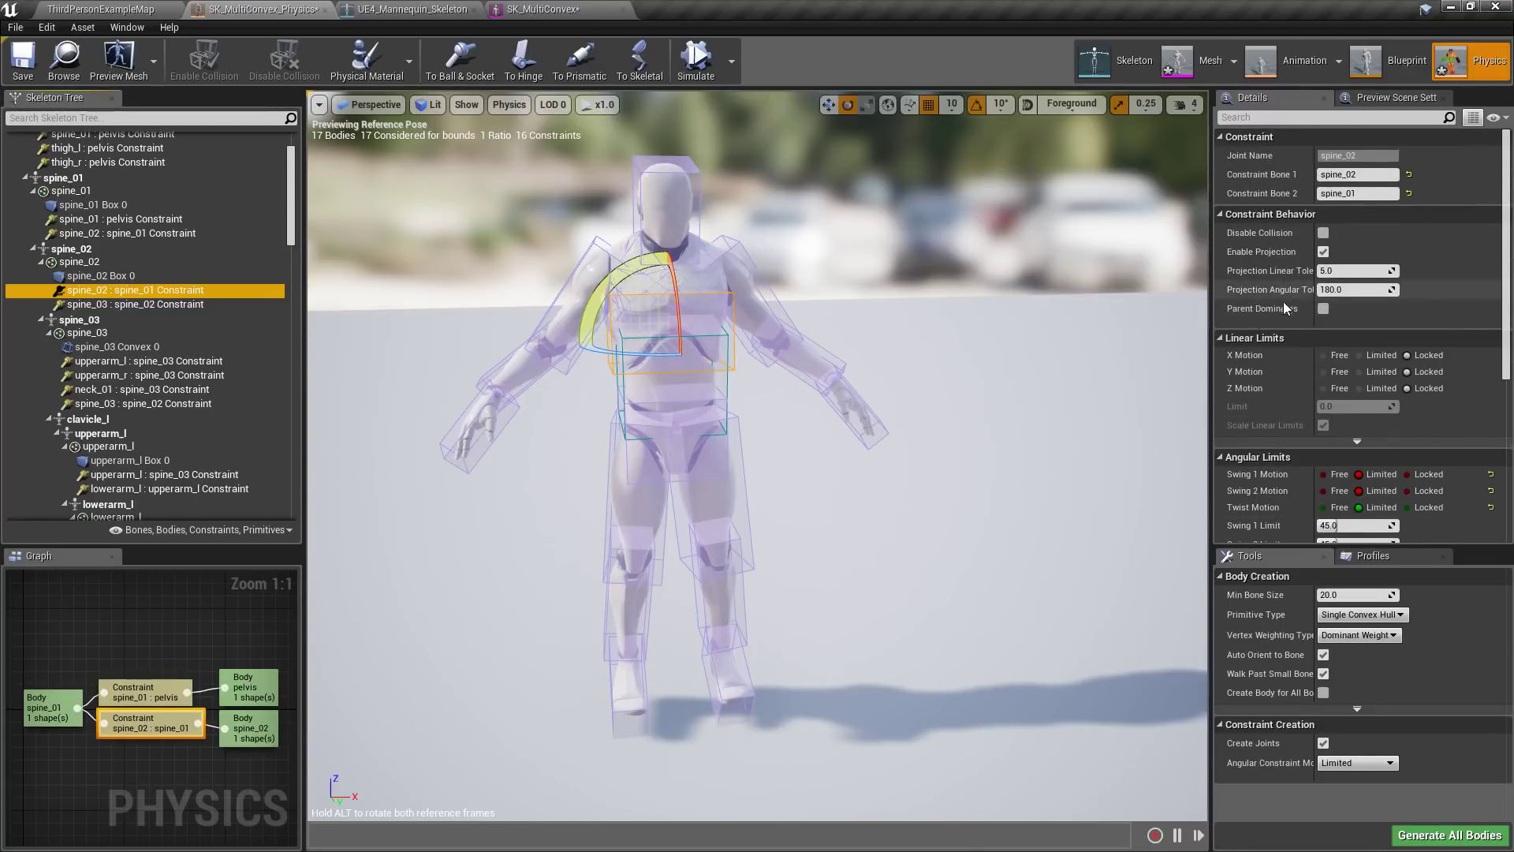
click(1031, 380)
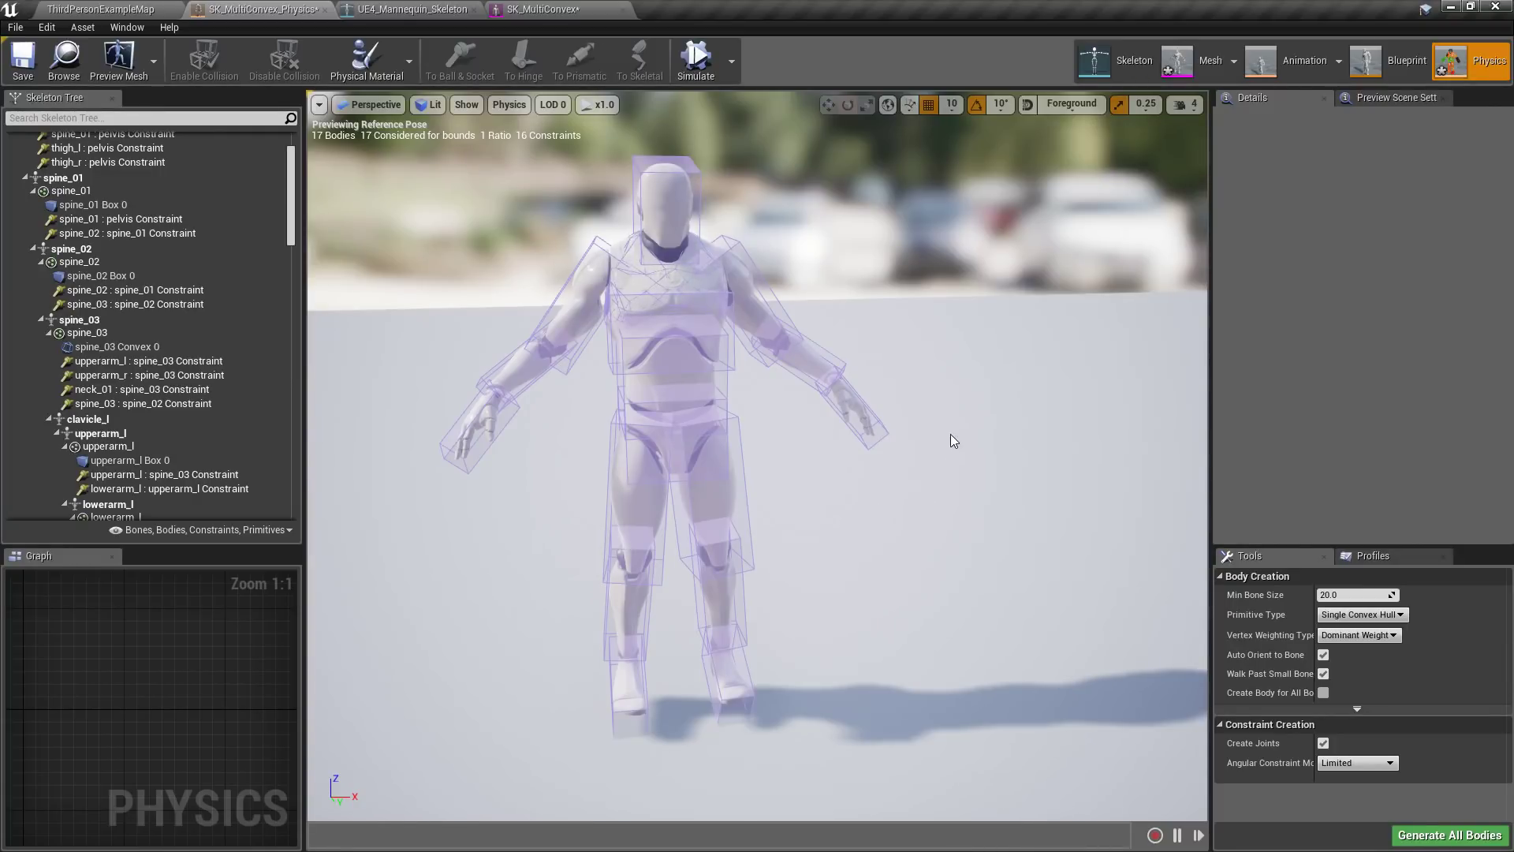
mouse_move(1034, 403)
right_down()
mouse_move(1020, 436)
mouse_move(1018, 394)
right_up()
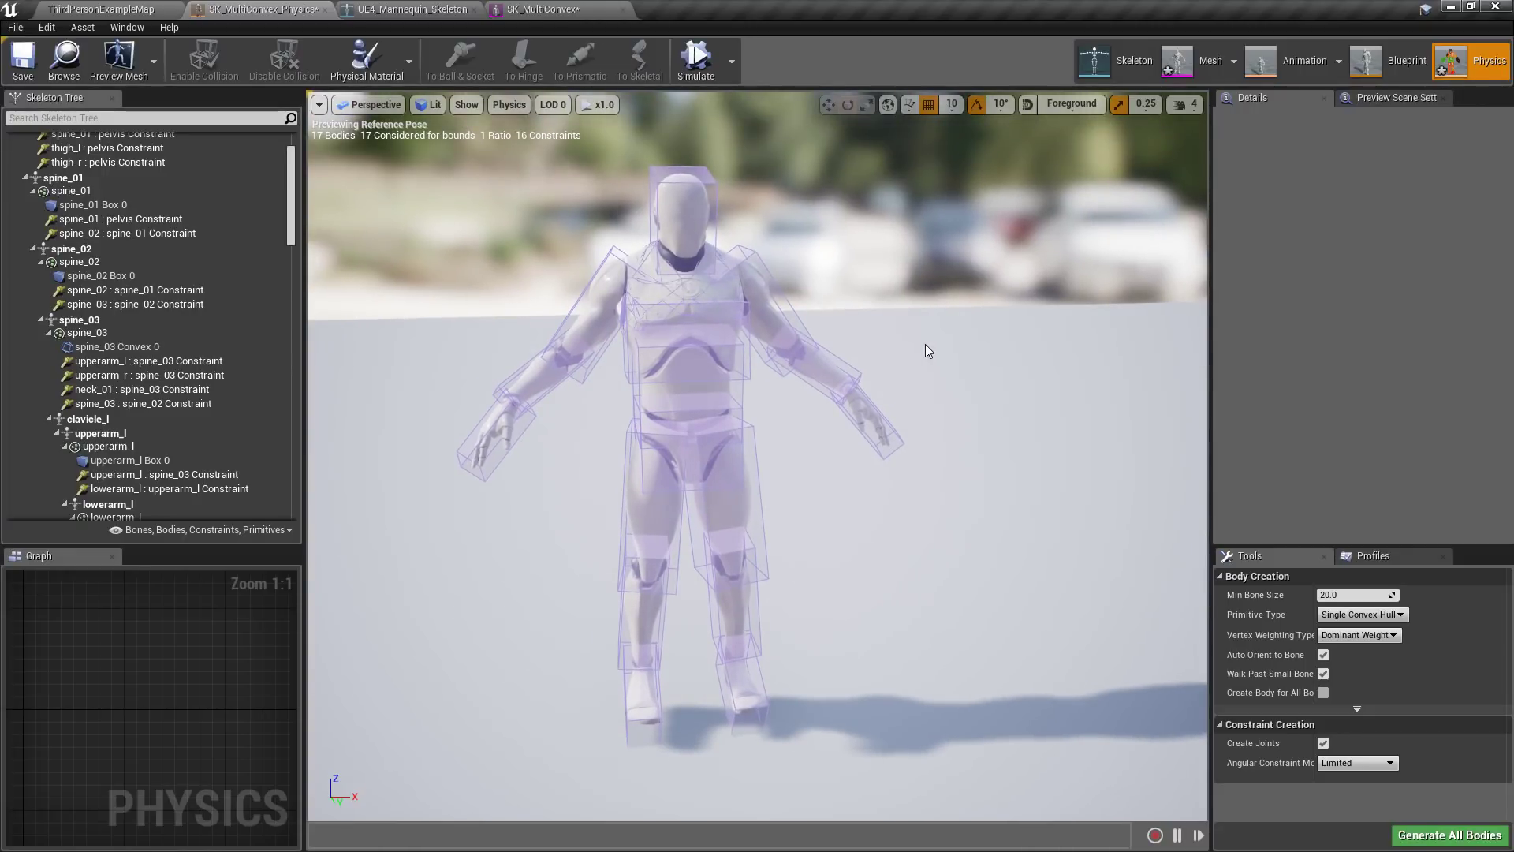
- View the open SK_MultiConvex mesh and UE4_Mannequin_Skeleton editors, and return to the SK_MultiConvex_Physics asset
right_drag(881, 319, 886, 319)
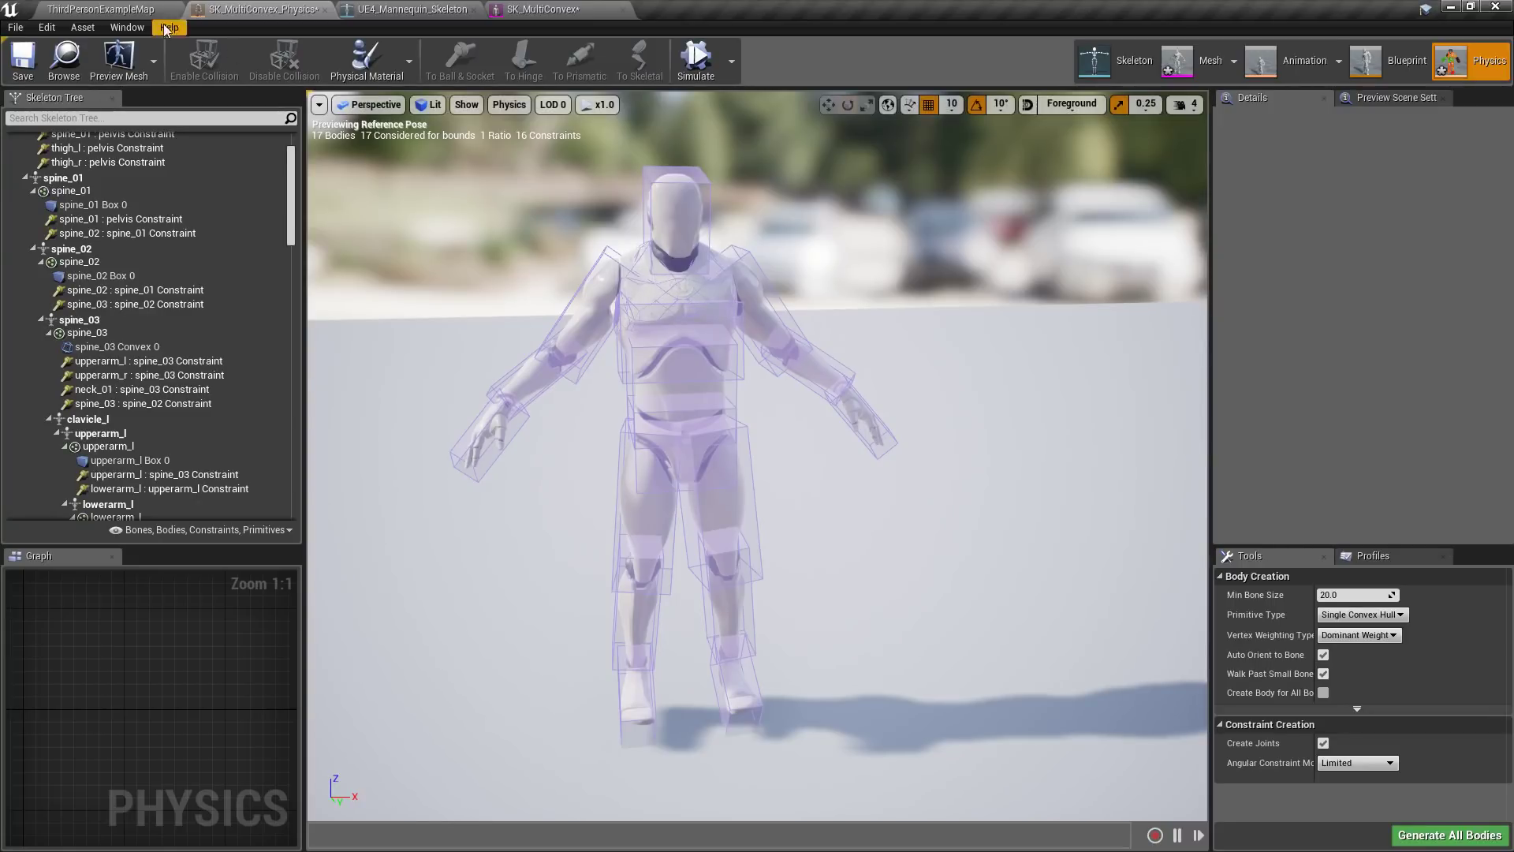
click(540, 9)
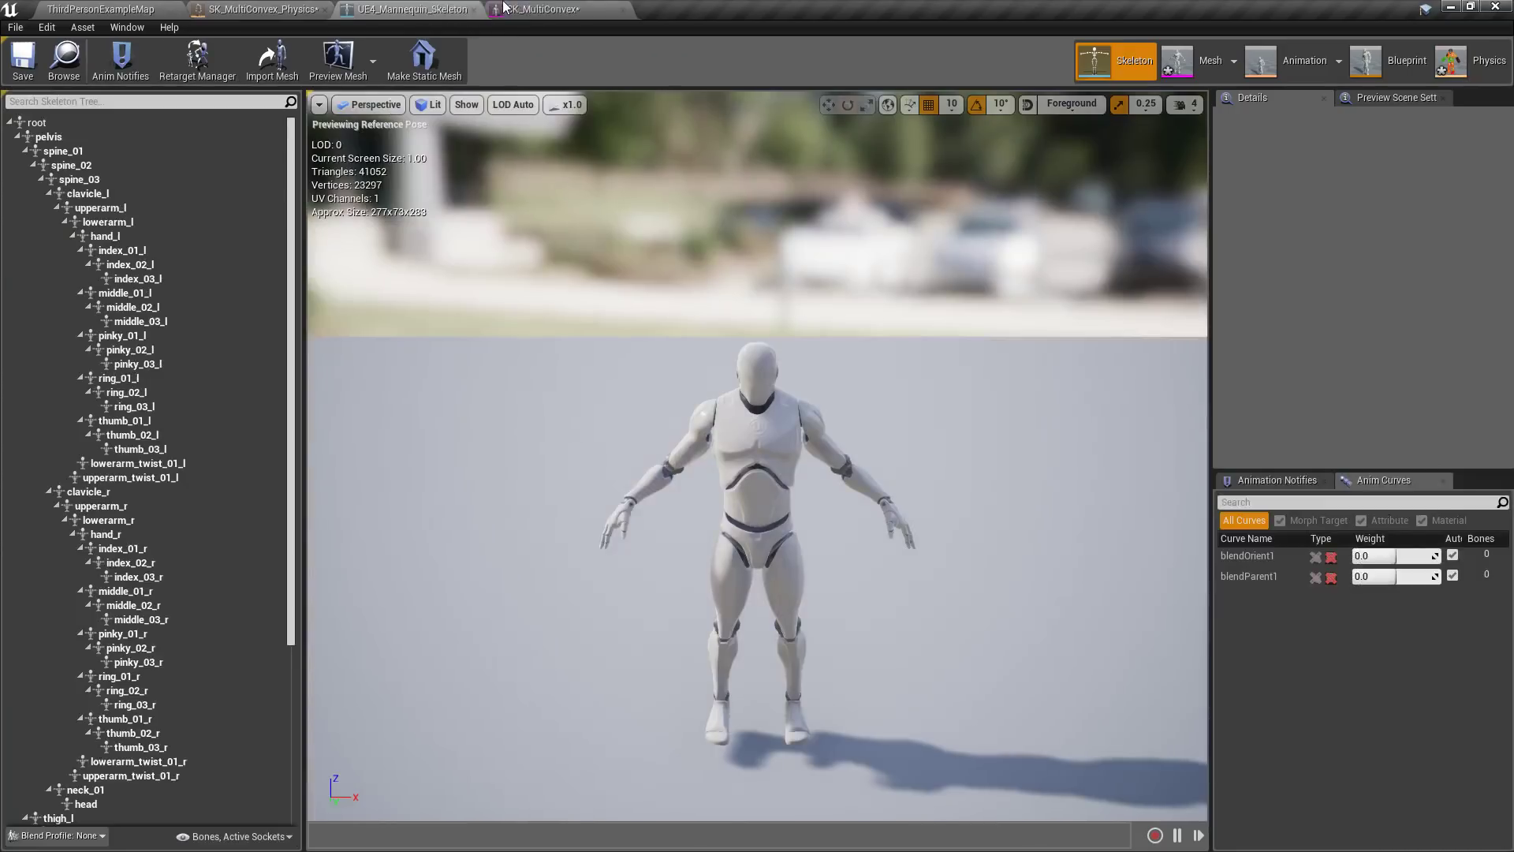
click(439, 9)
click(260, 8)
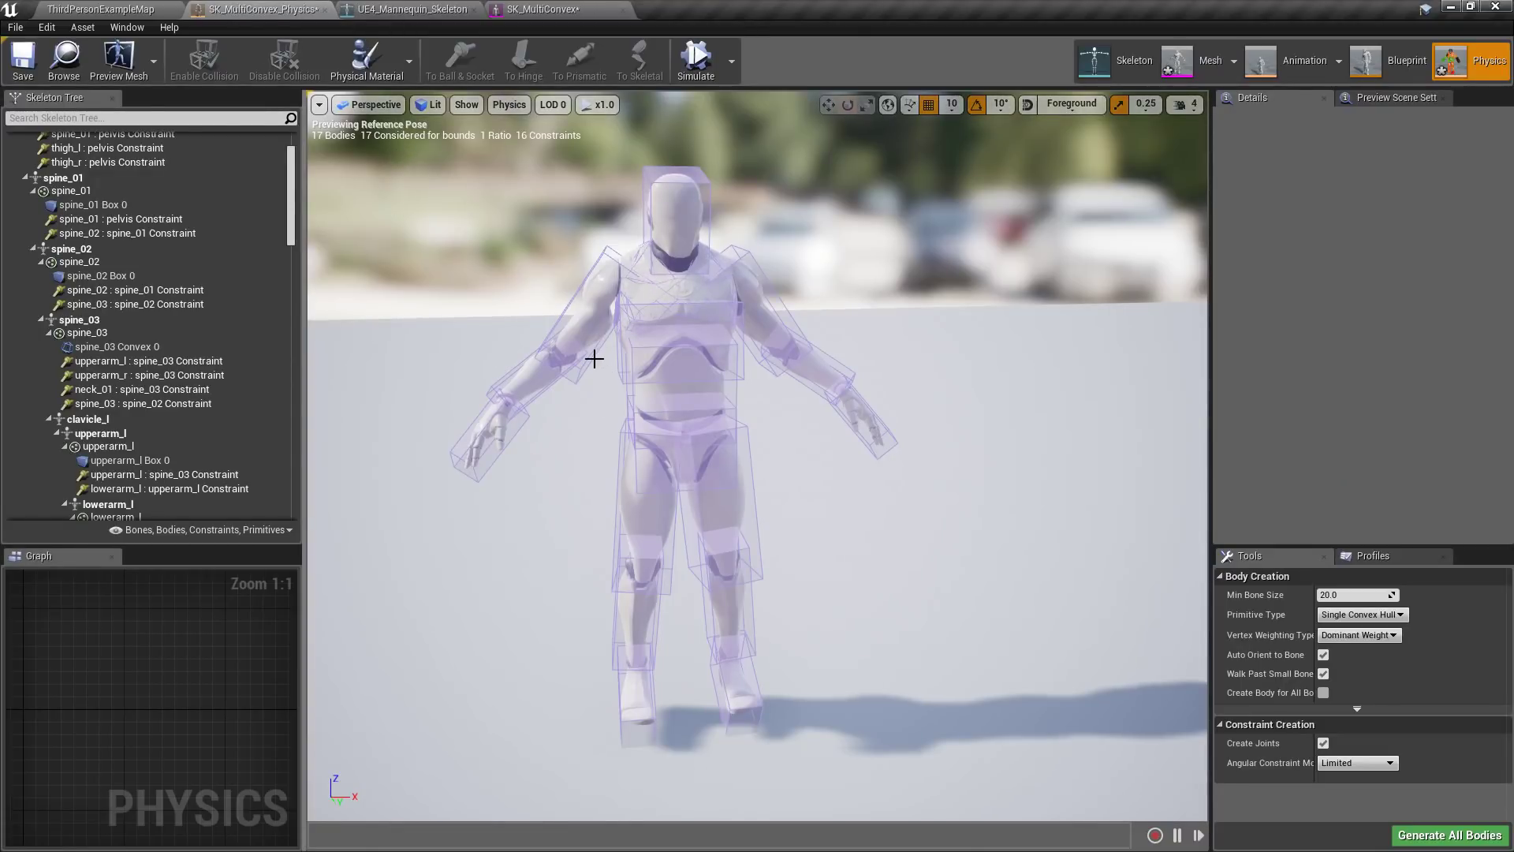
- View the character's related Skeleton, Mesh, Animation and Blueprint editors one after another, ending back in the Physics editor
click(1108, 60)
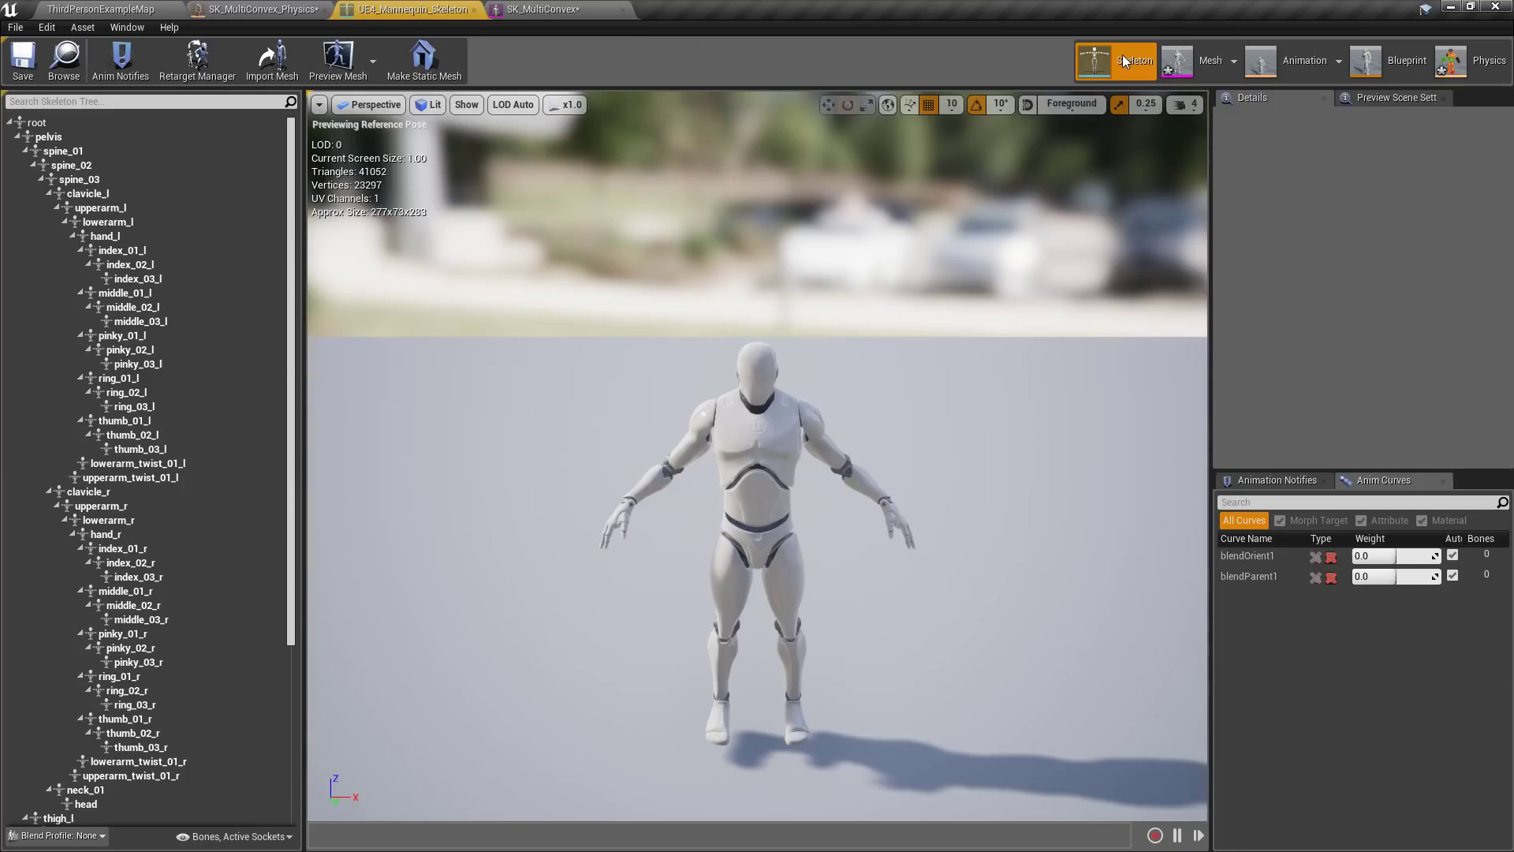
click(1187, 62)
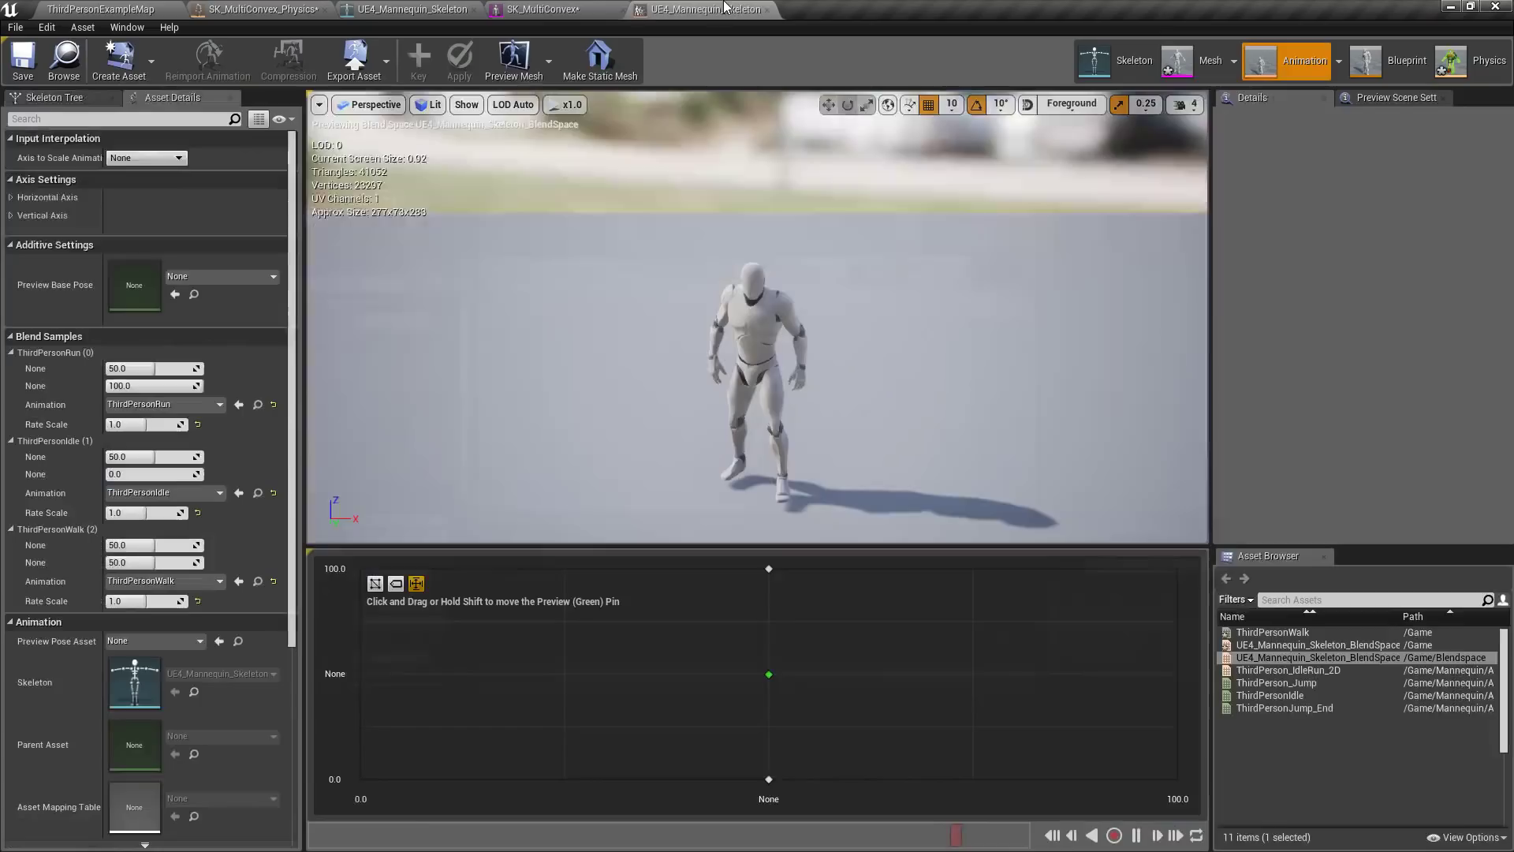
click(1119, 62)
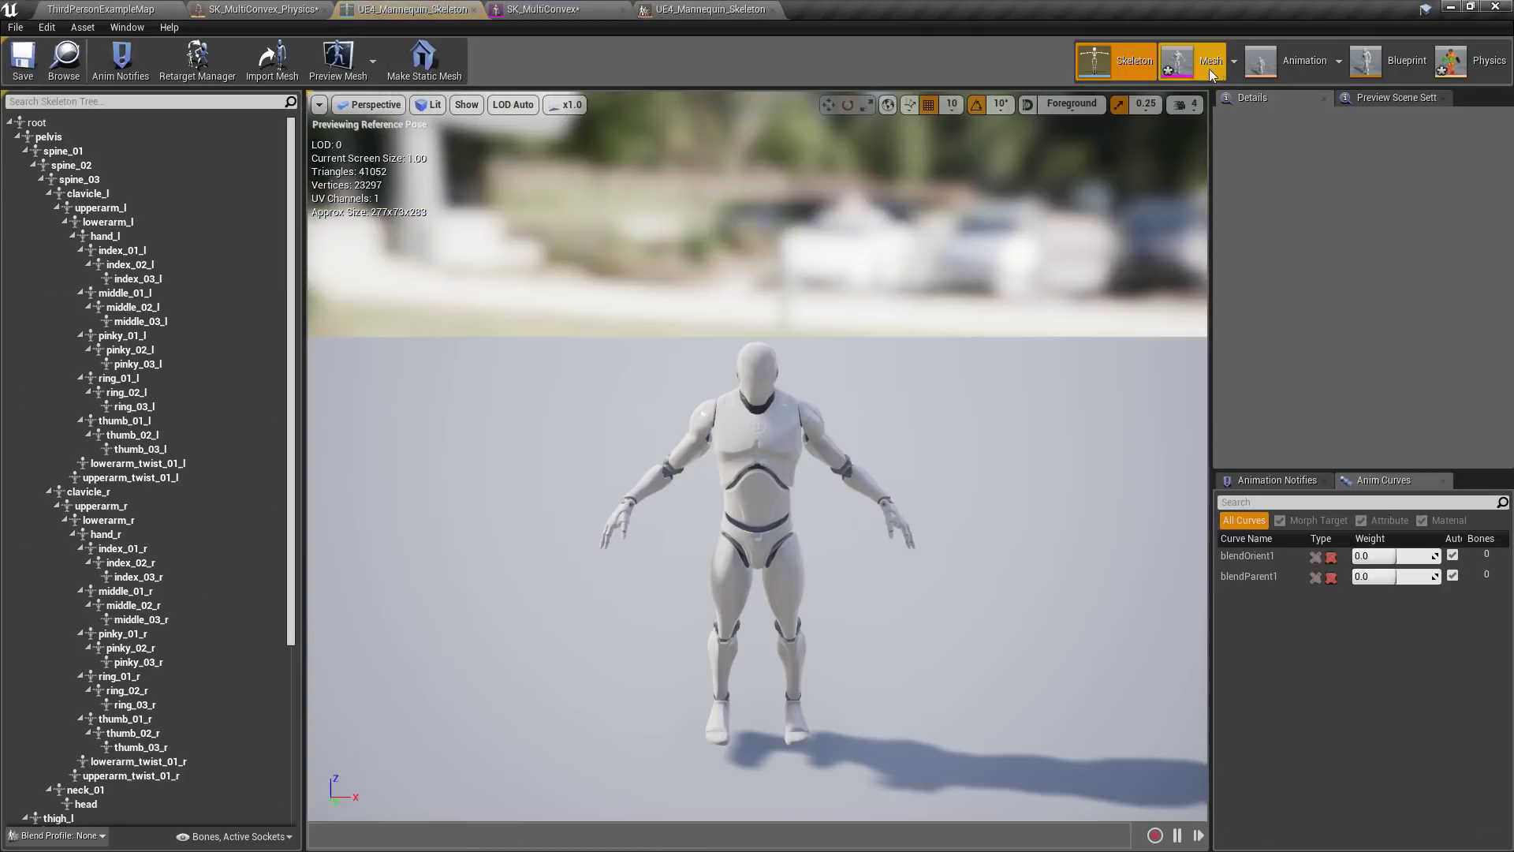
click(1204, 61)
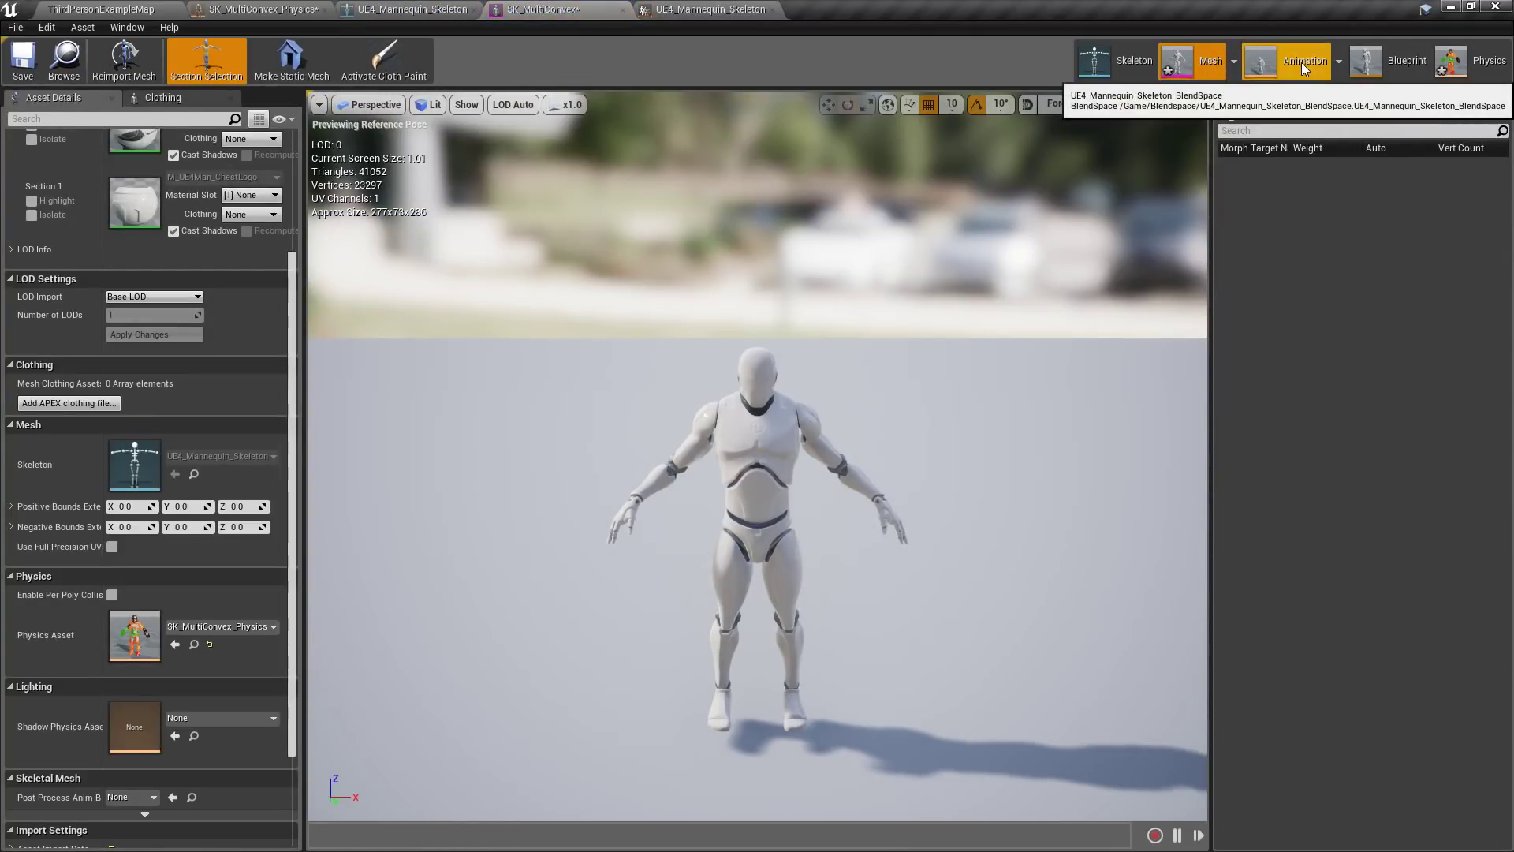
click(1301, 63)
click(1391, 74)
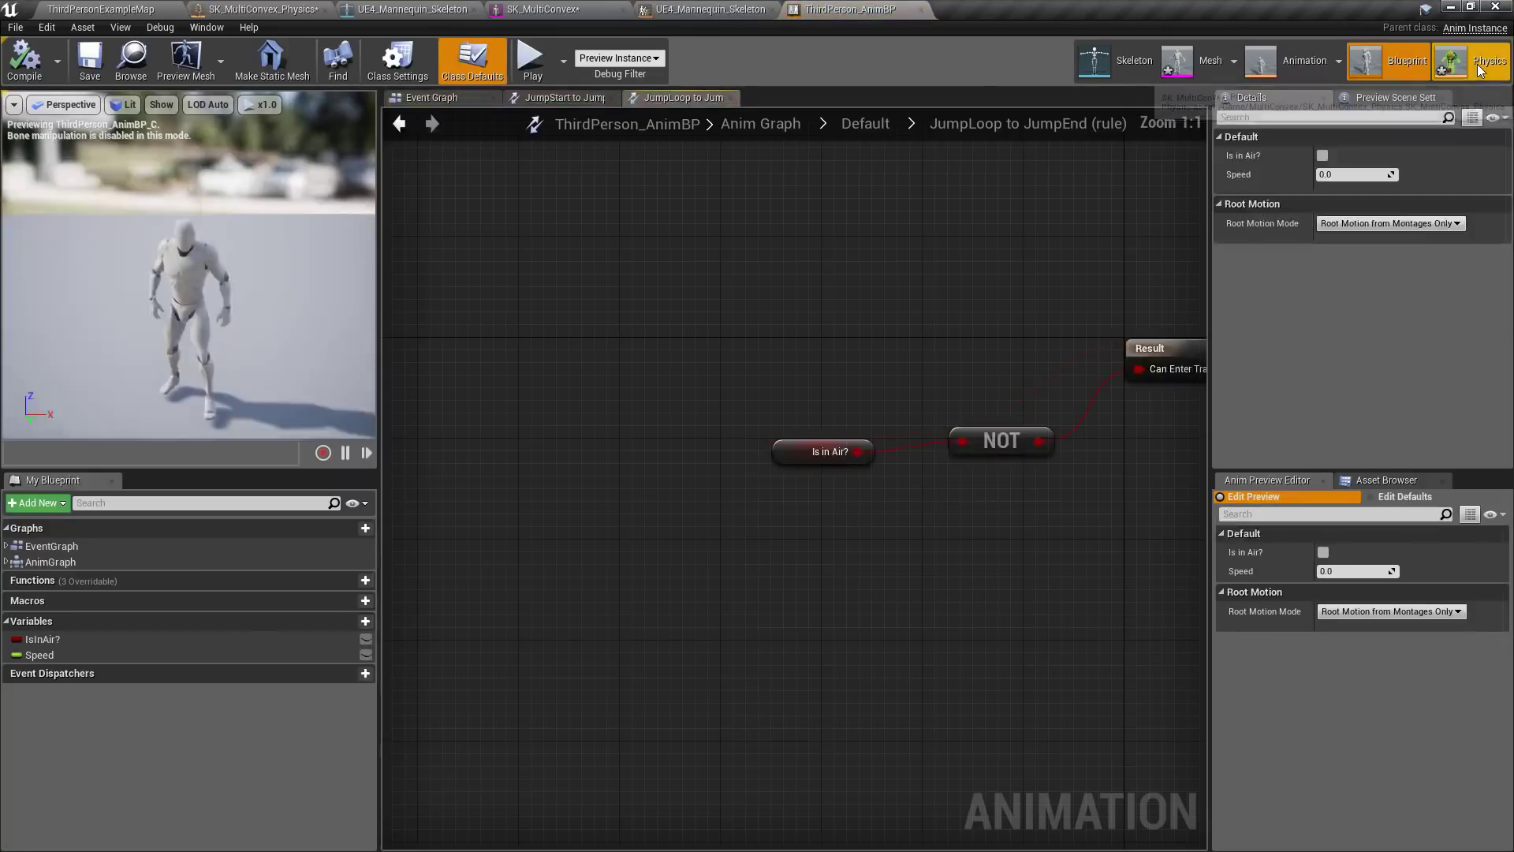
click(1476, 63)
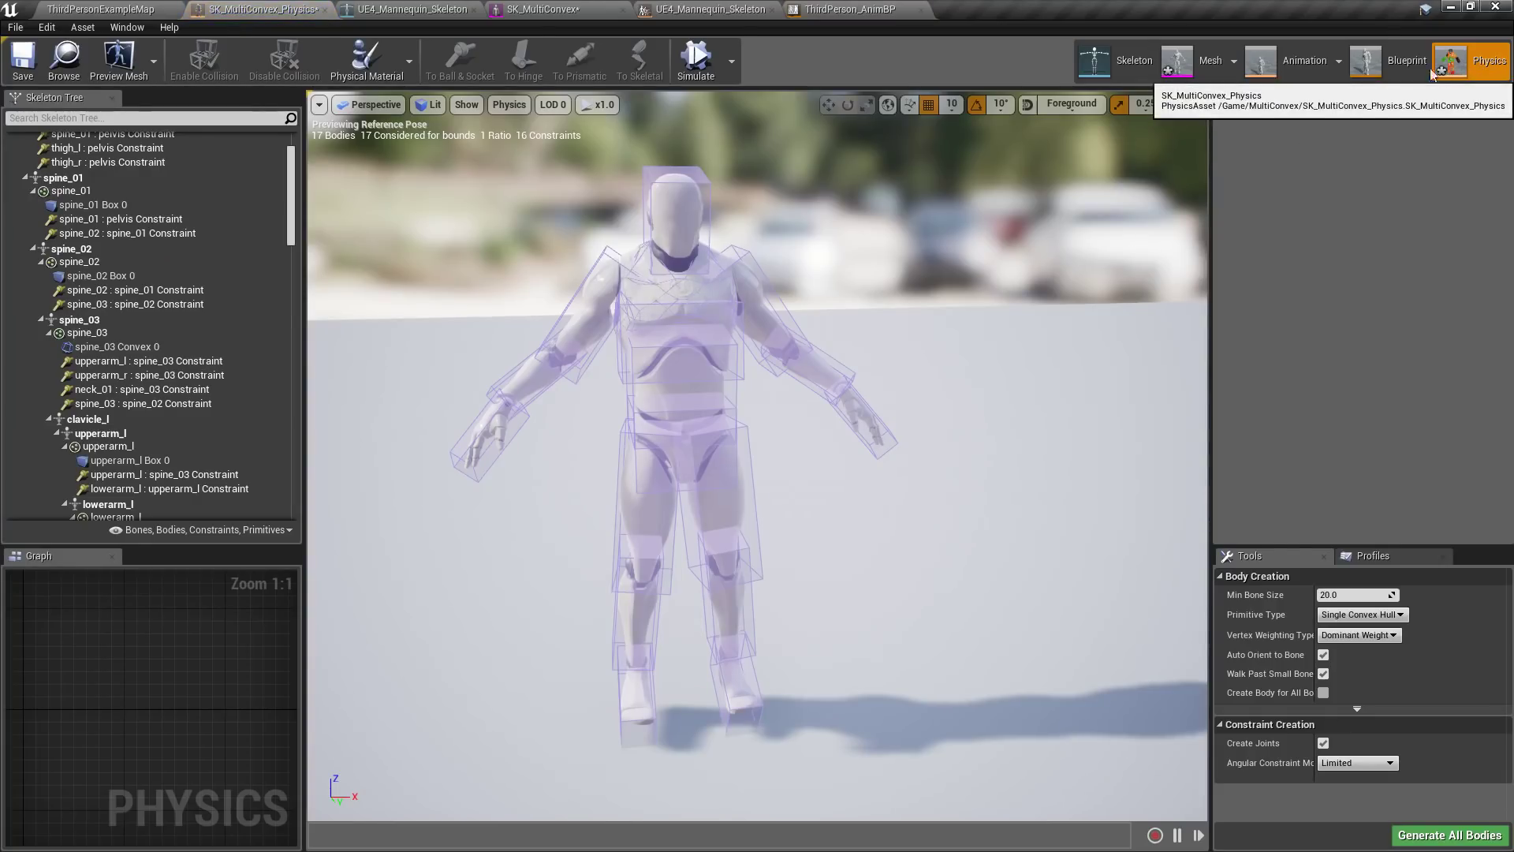
- Go to the ThirdPersonExampleMap level editor and open the SK_MultiConvex_Physics asset from the MultiConvex folder
click(128, 8)
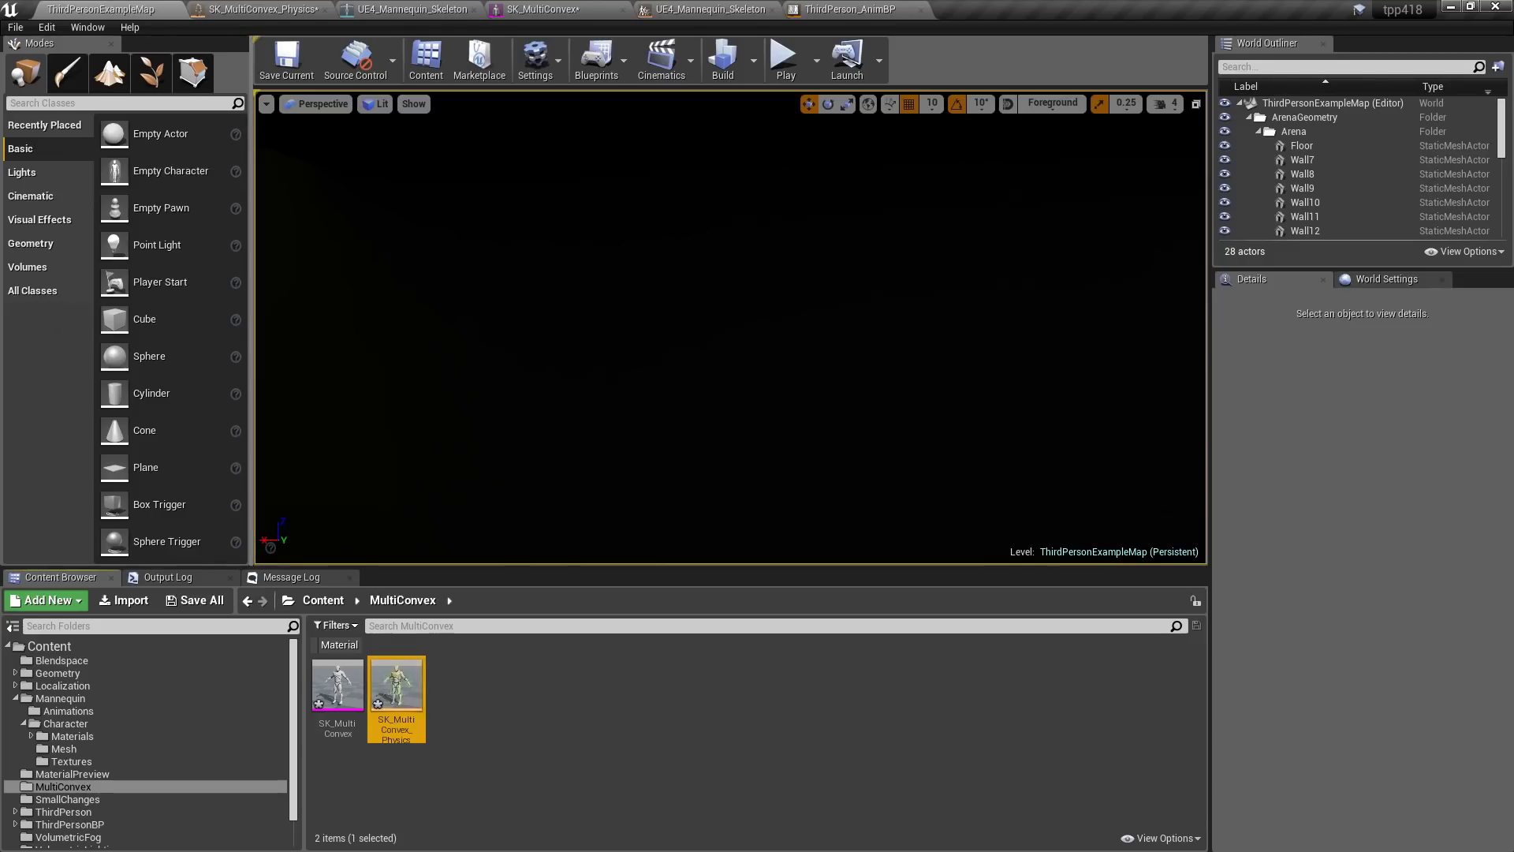
click(398, 689)
double_click(398, 688)
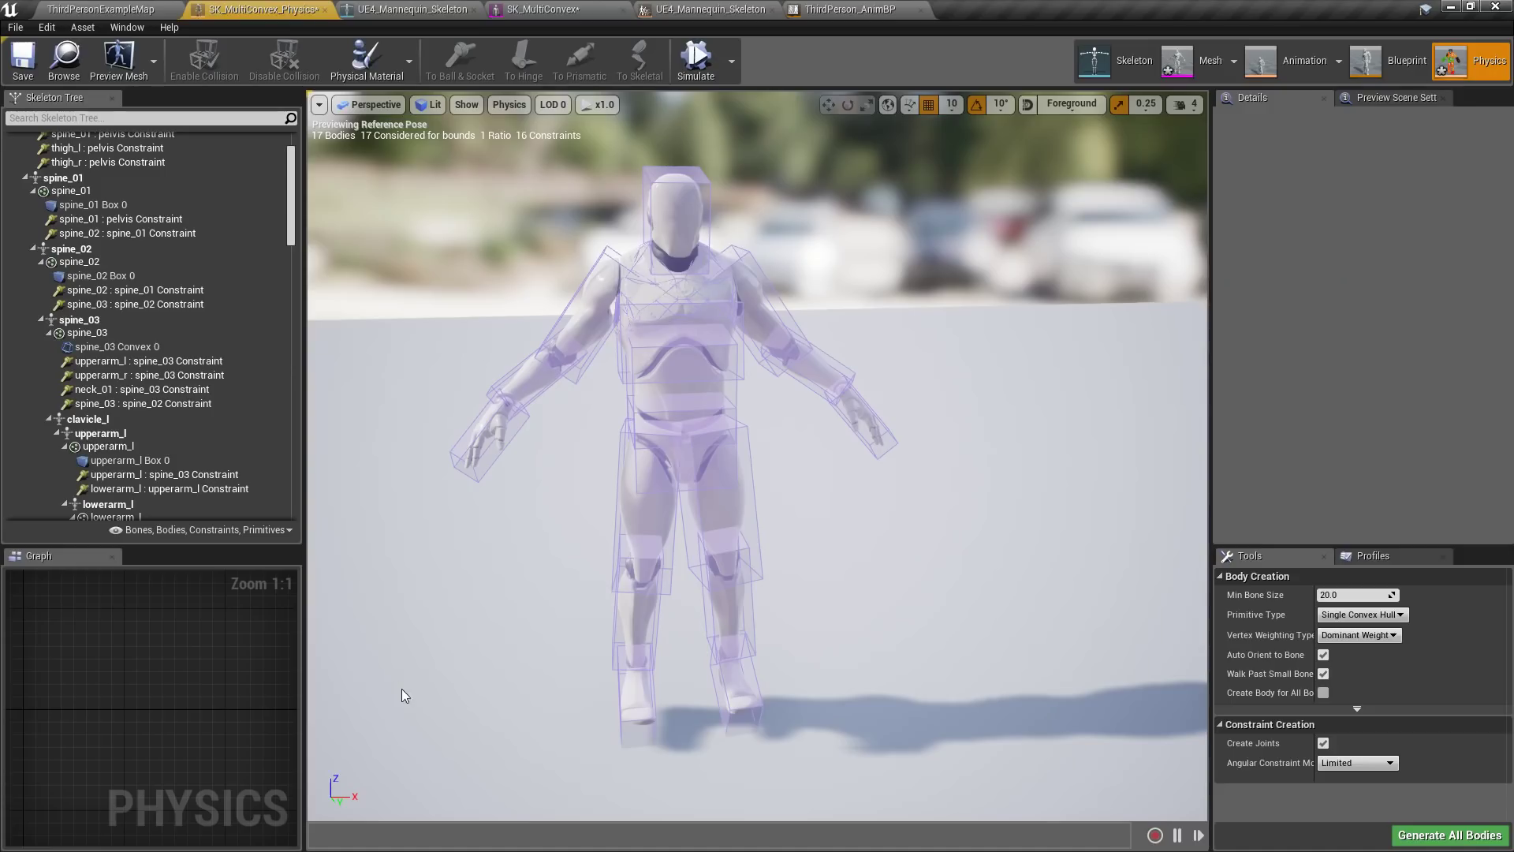